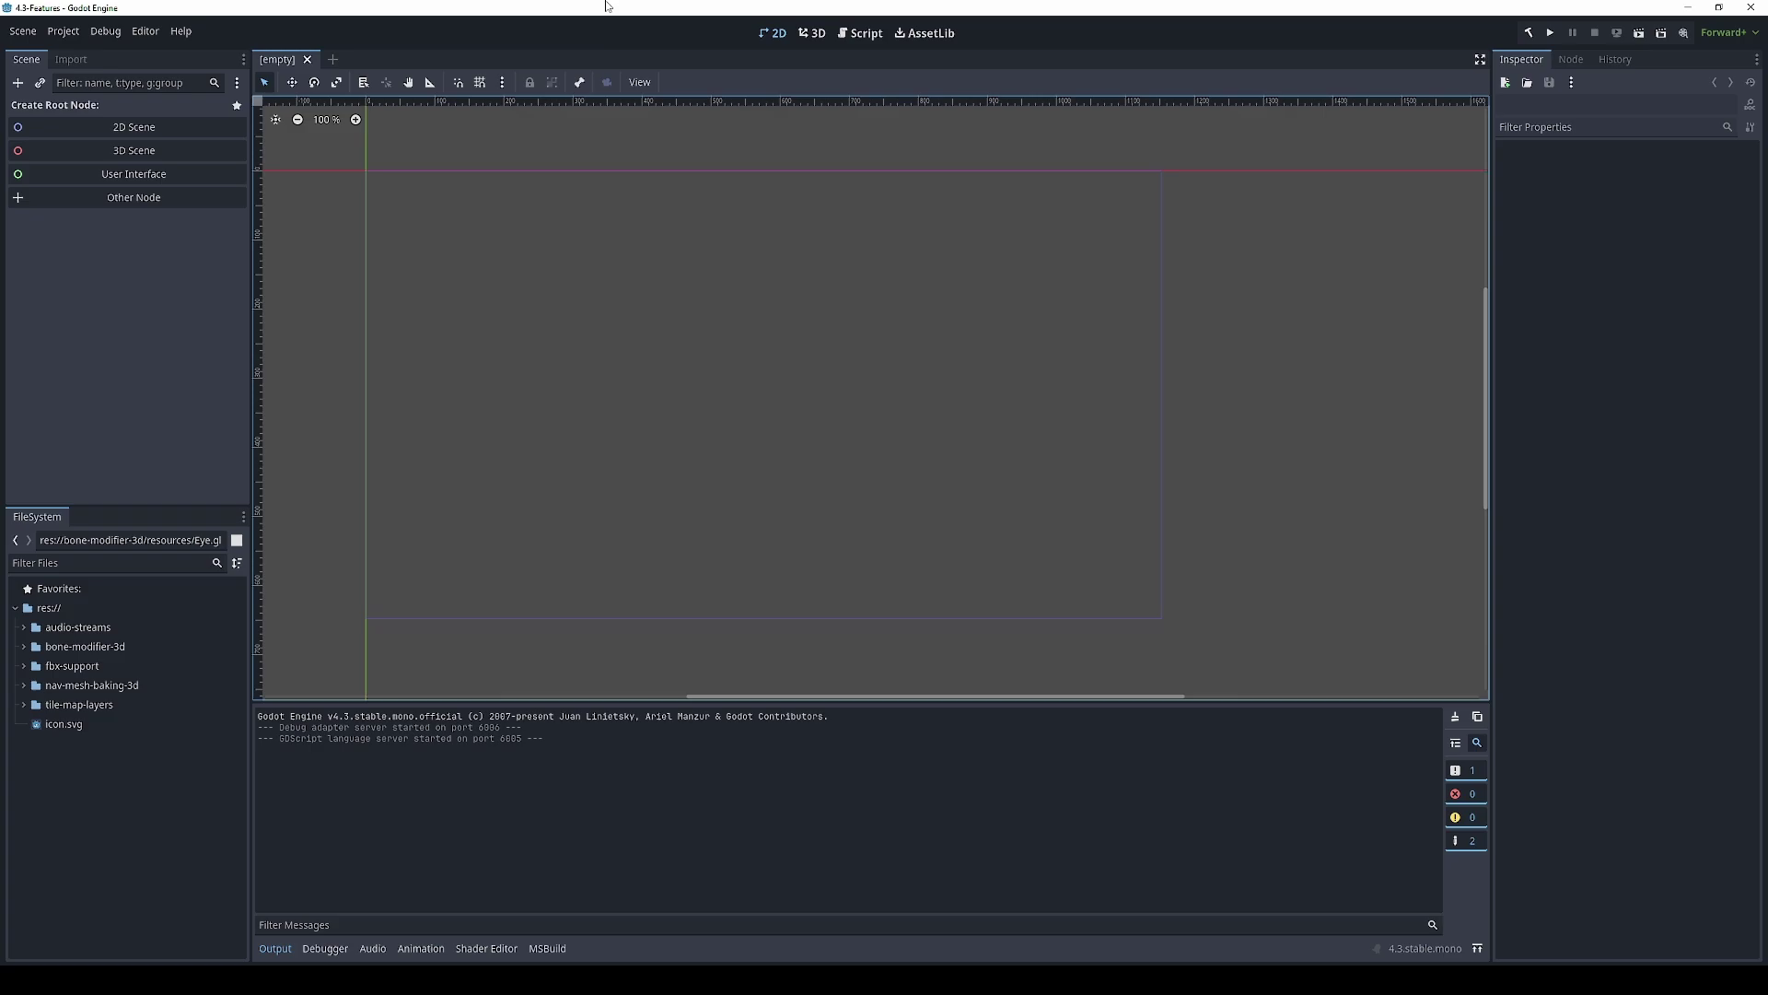
# Browse the scripts in the audio-streams folder and highlight the resource path of GdscriptAudioStreams.gd
pyautogui.click(130, 814)
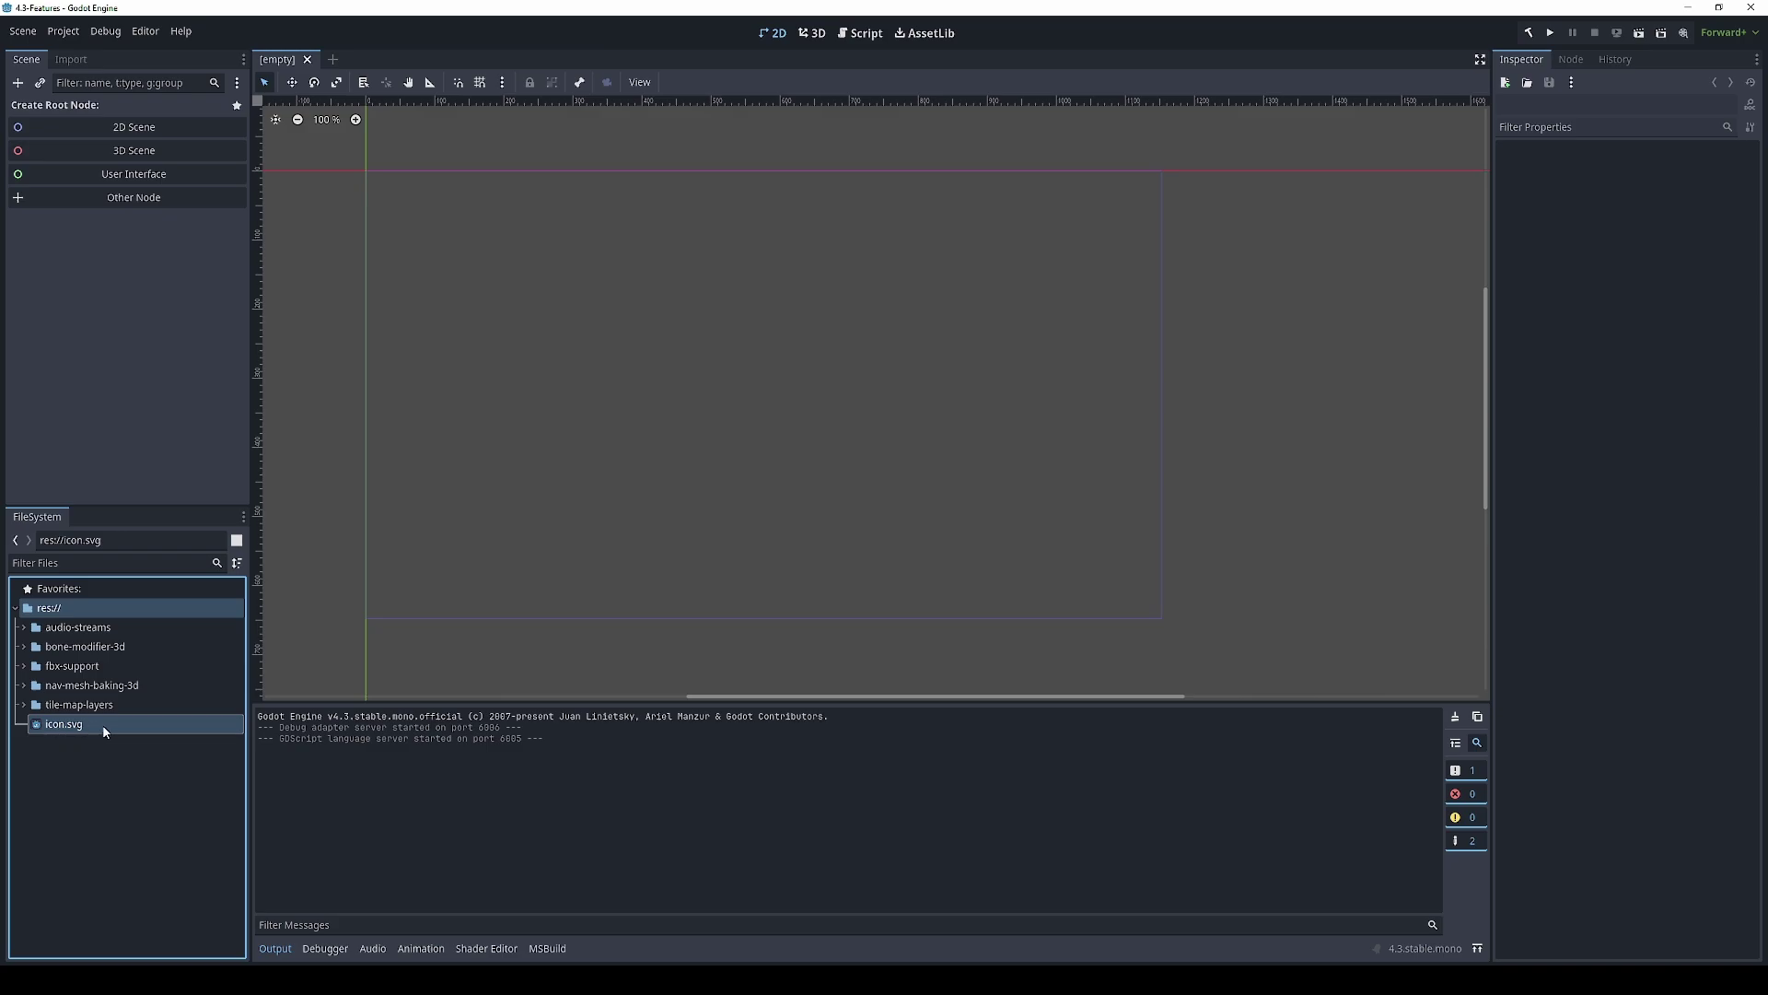
pyautogui.moveTo(75, 732)
pyautogui.click(23, 627)
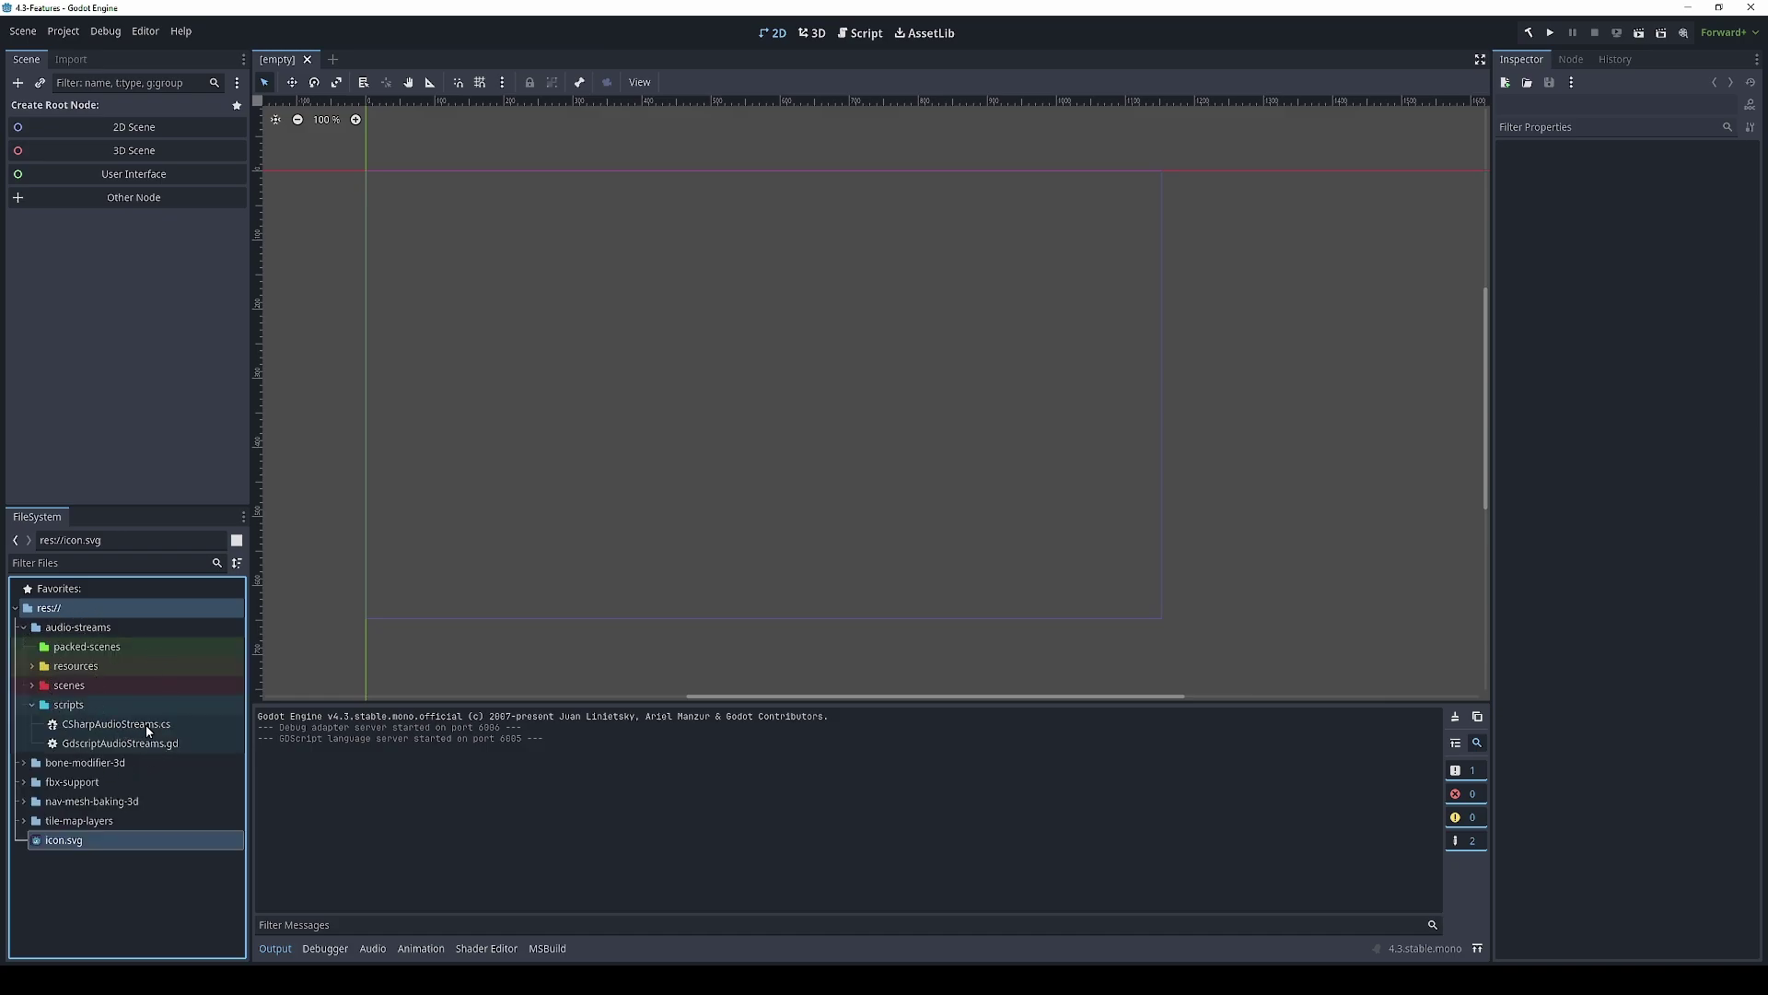
pyautogui.click(174, 726)
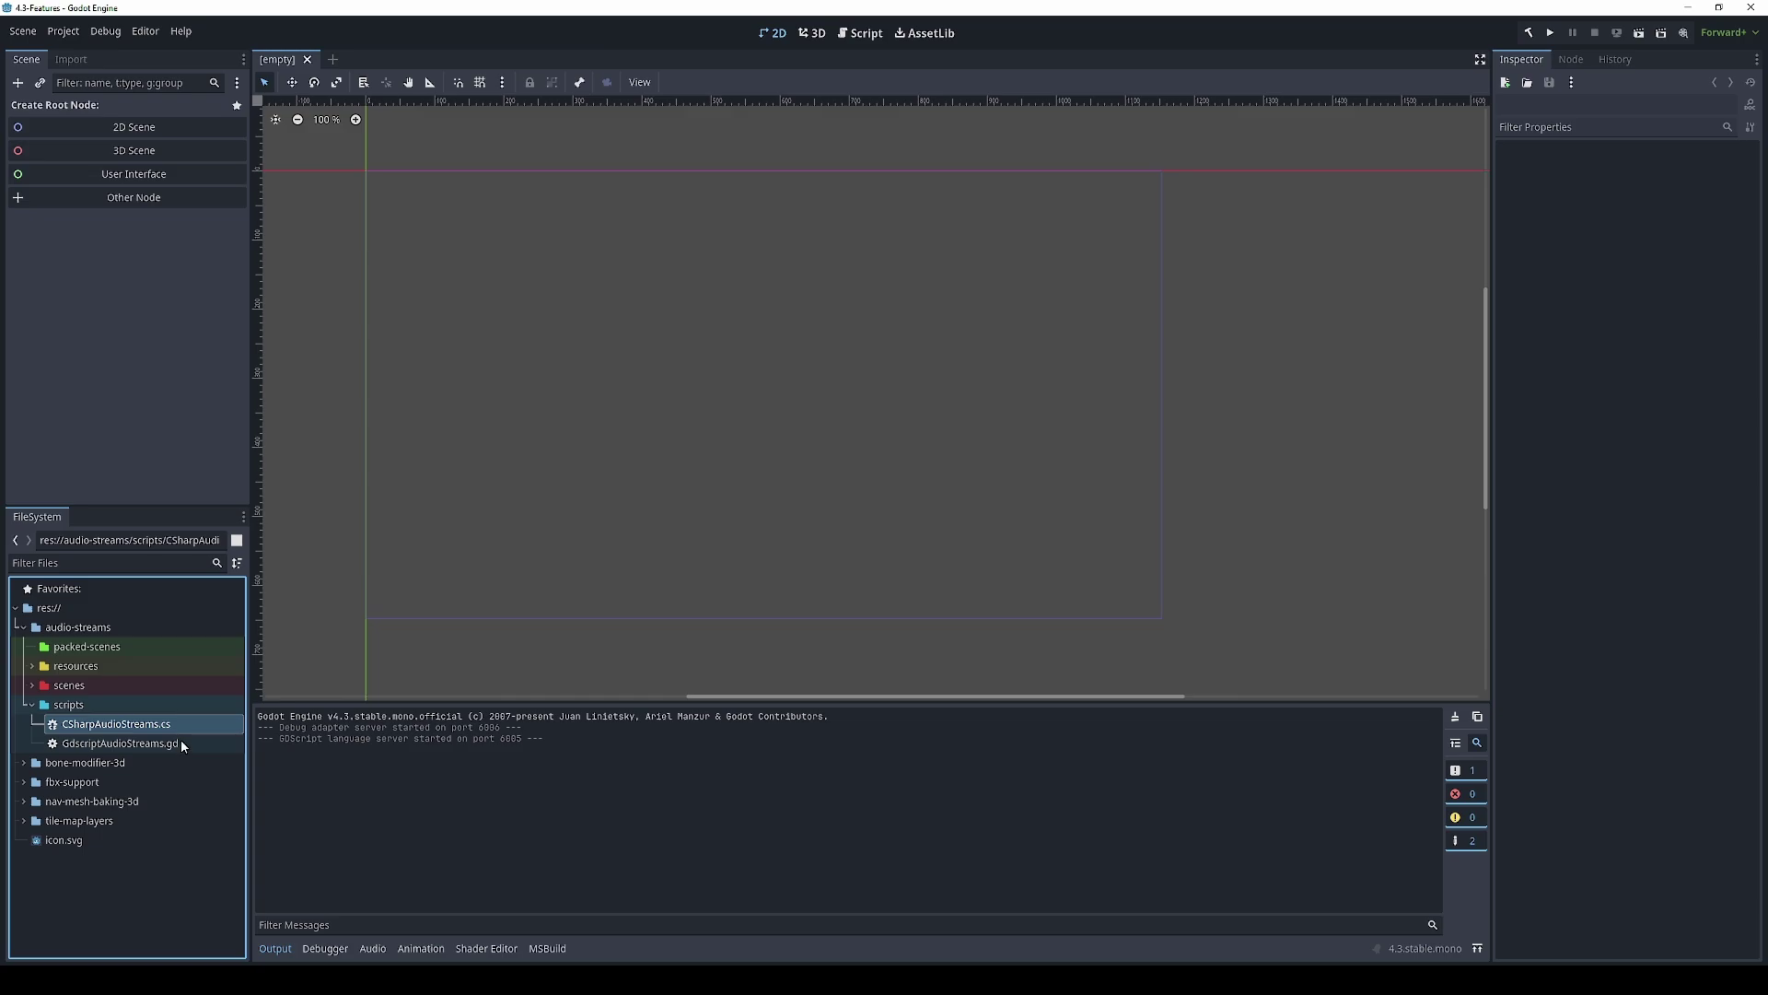
pyautogui.click(182, 744)
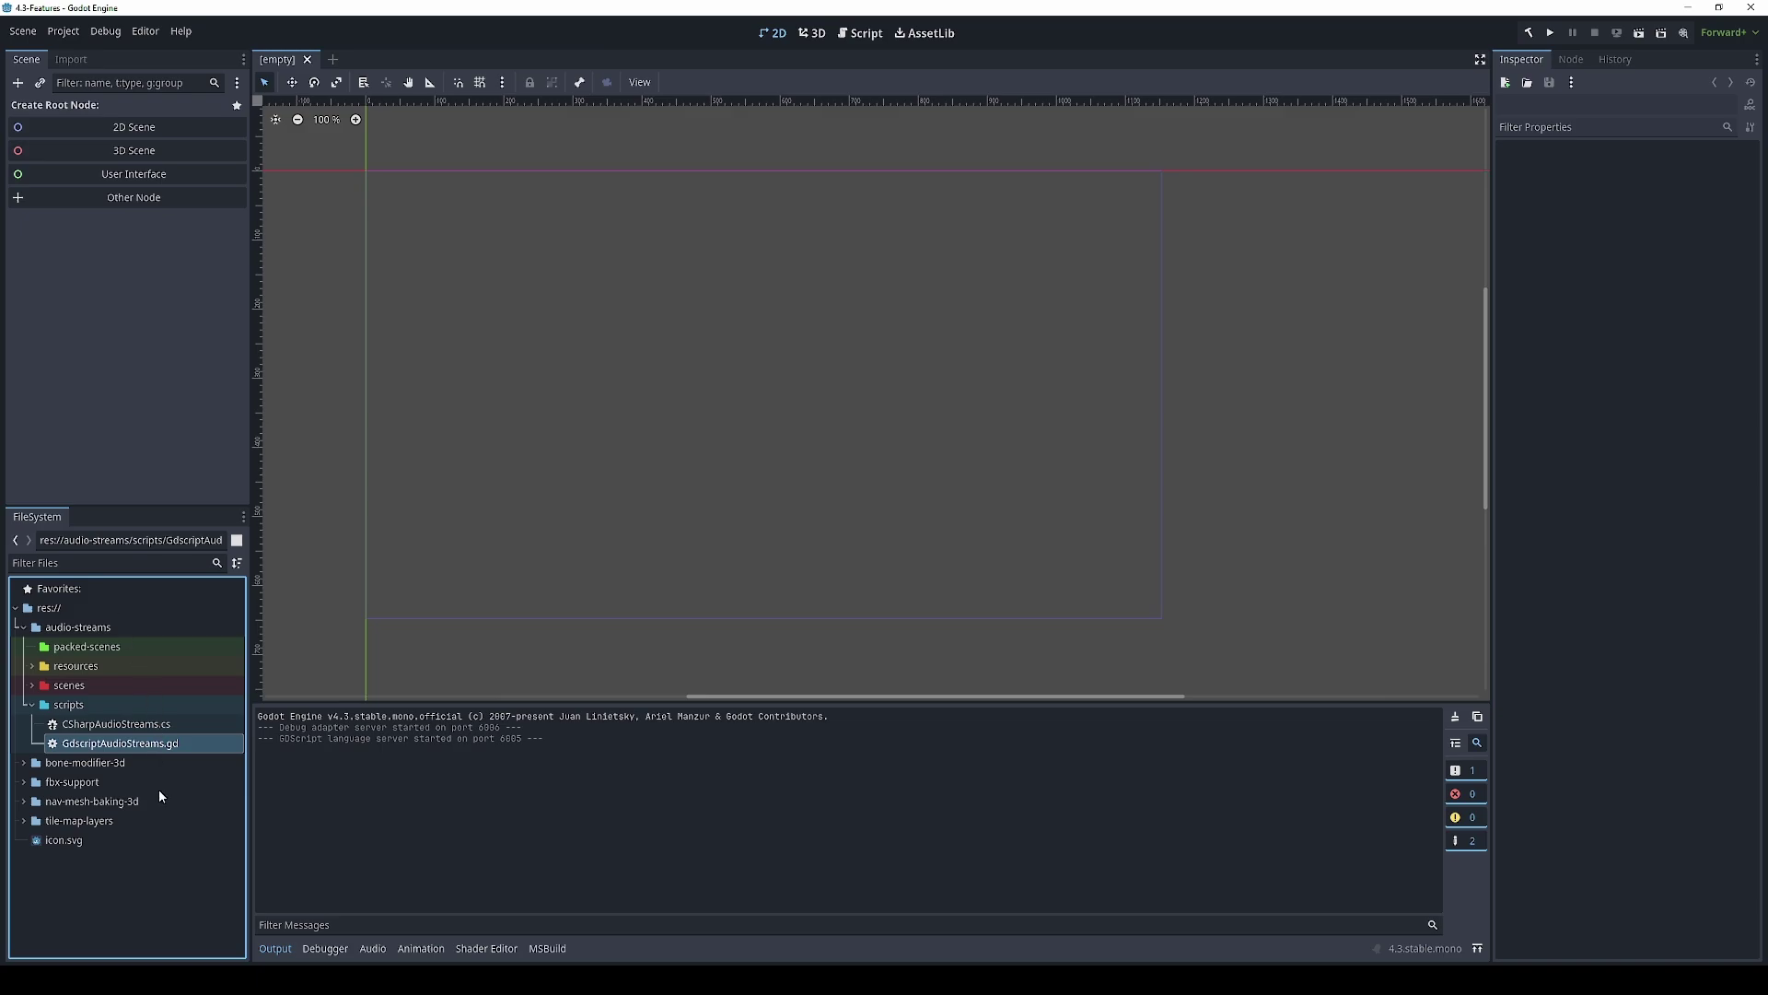
pyautogui.click(99, 541)
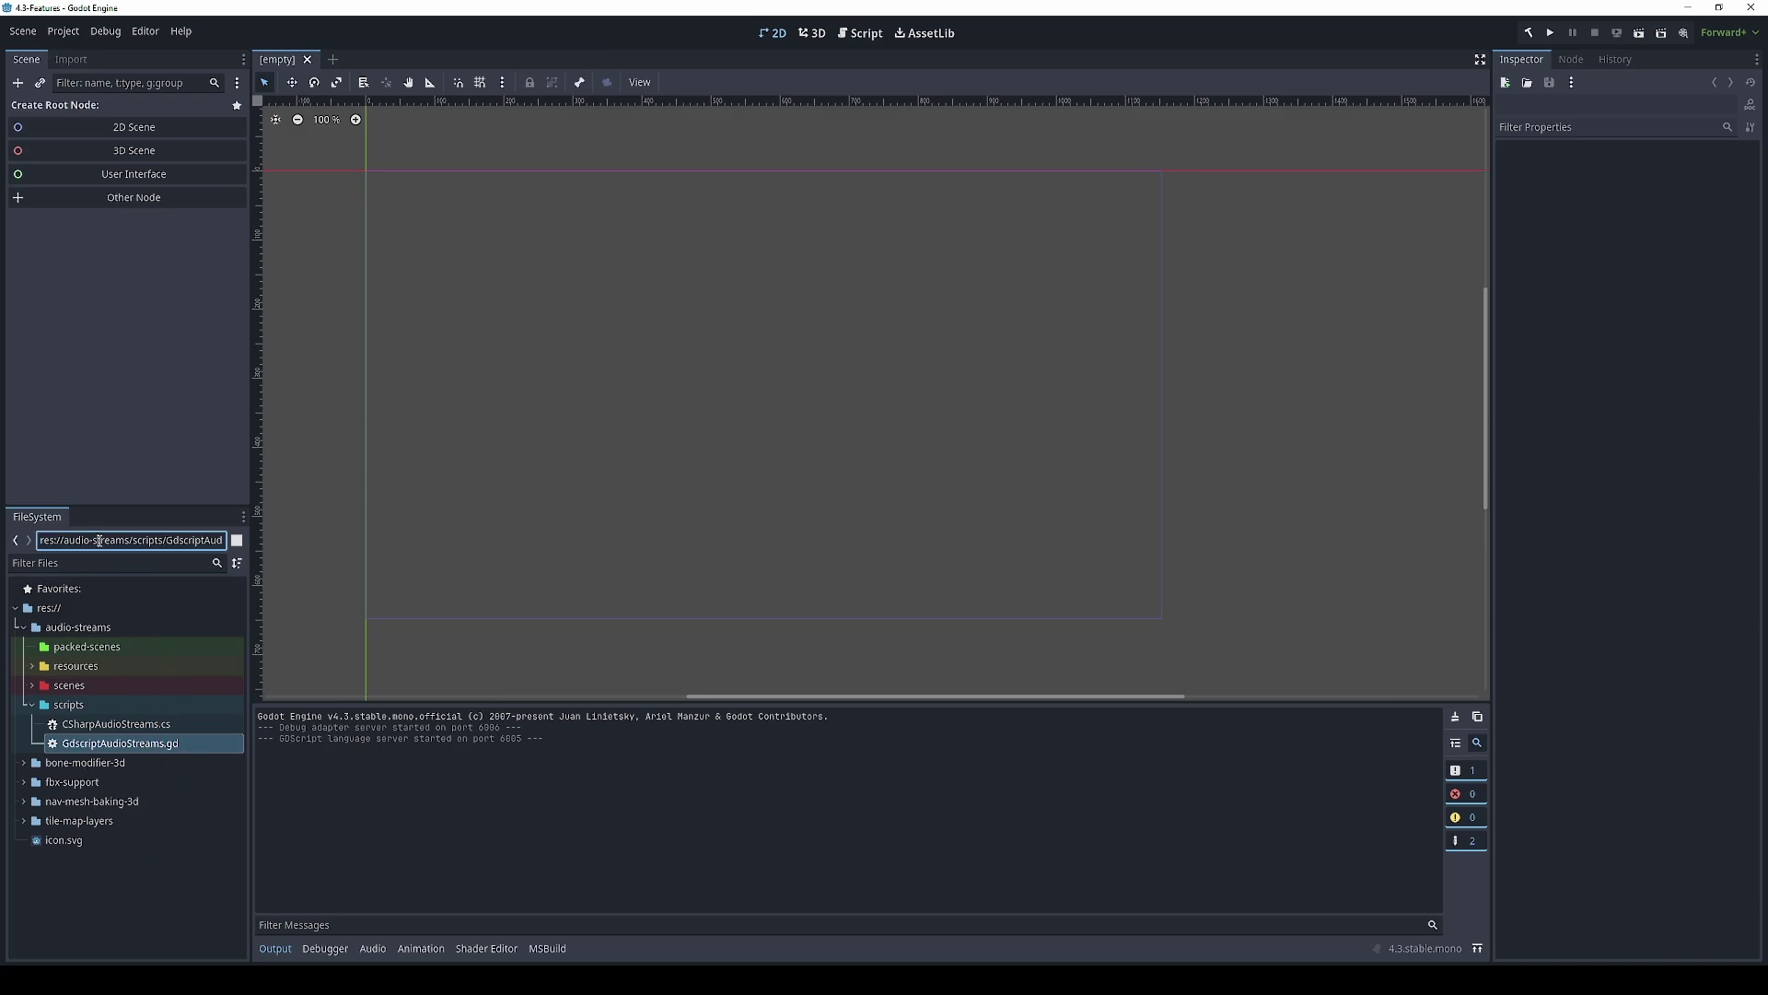
pyautogui.moveTo(44, 545); pyautogui.dragTo(238, 544)
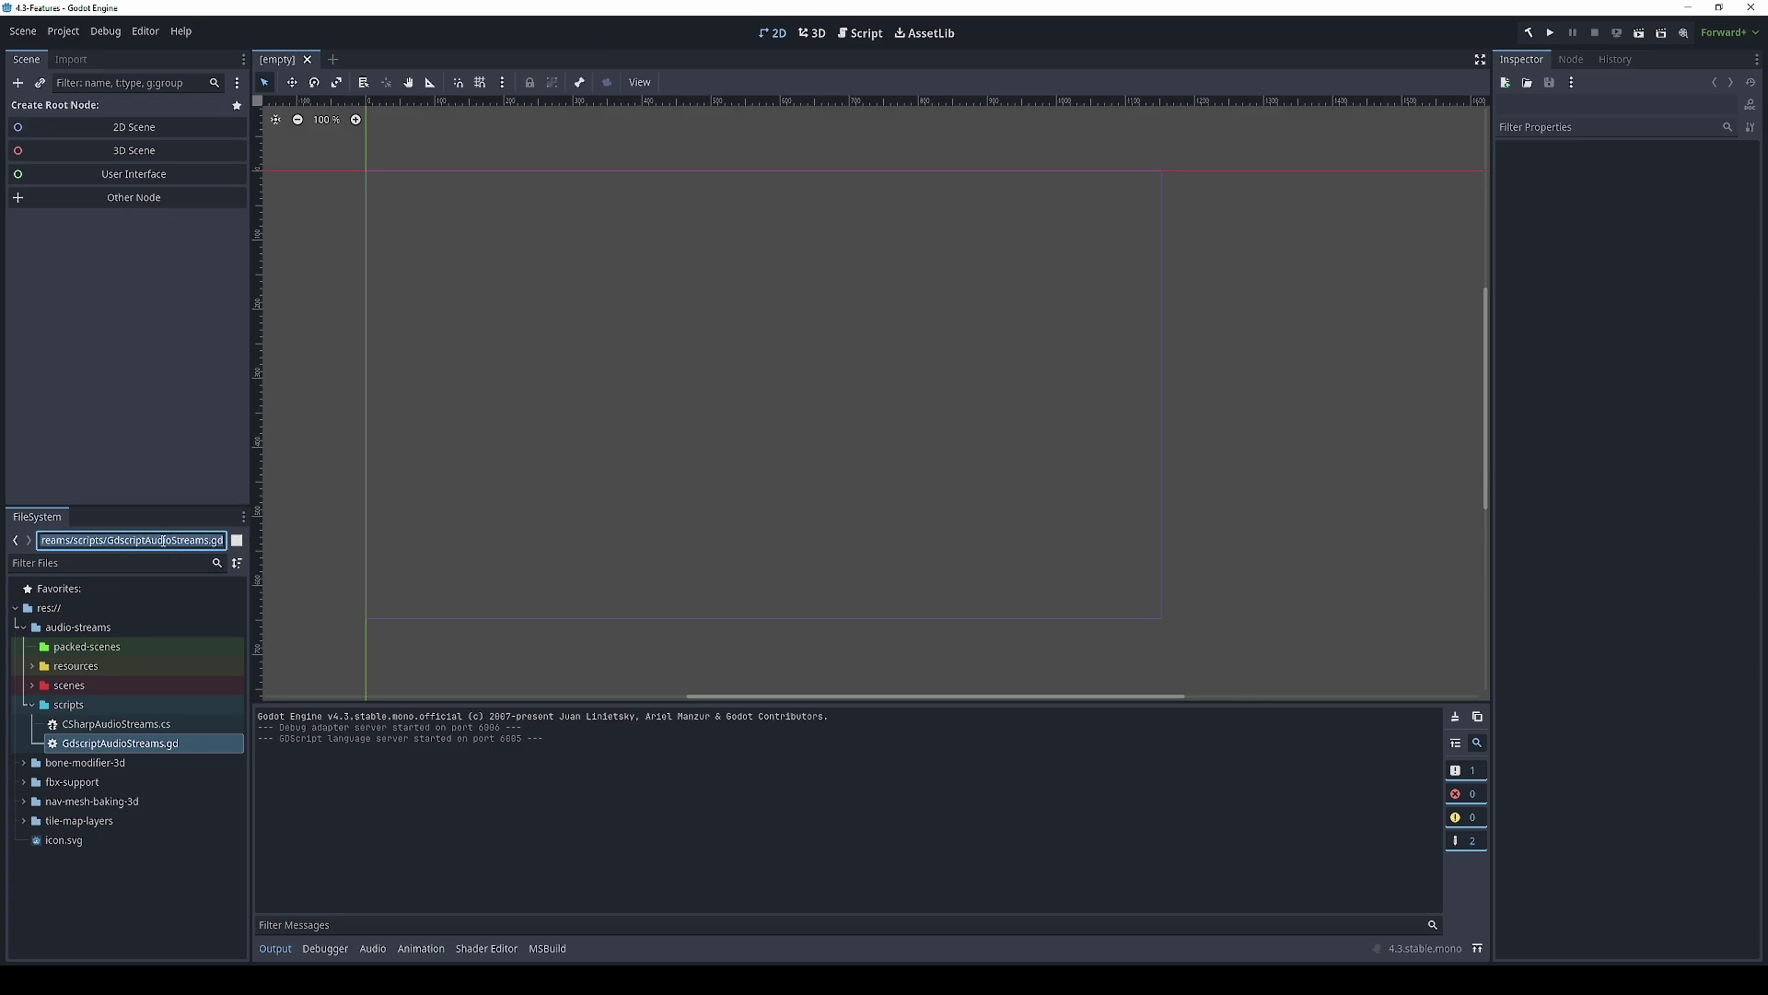
# Show the folder color choices for the packed-scenes folder under audio-streams
pyautogui.click(90, 645)
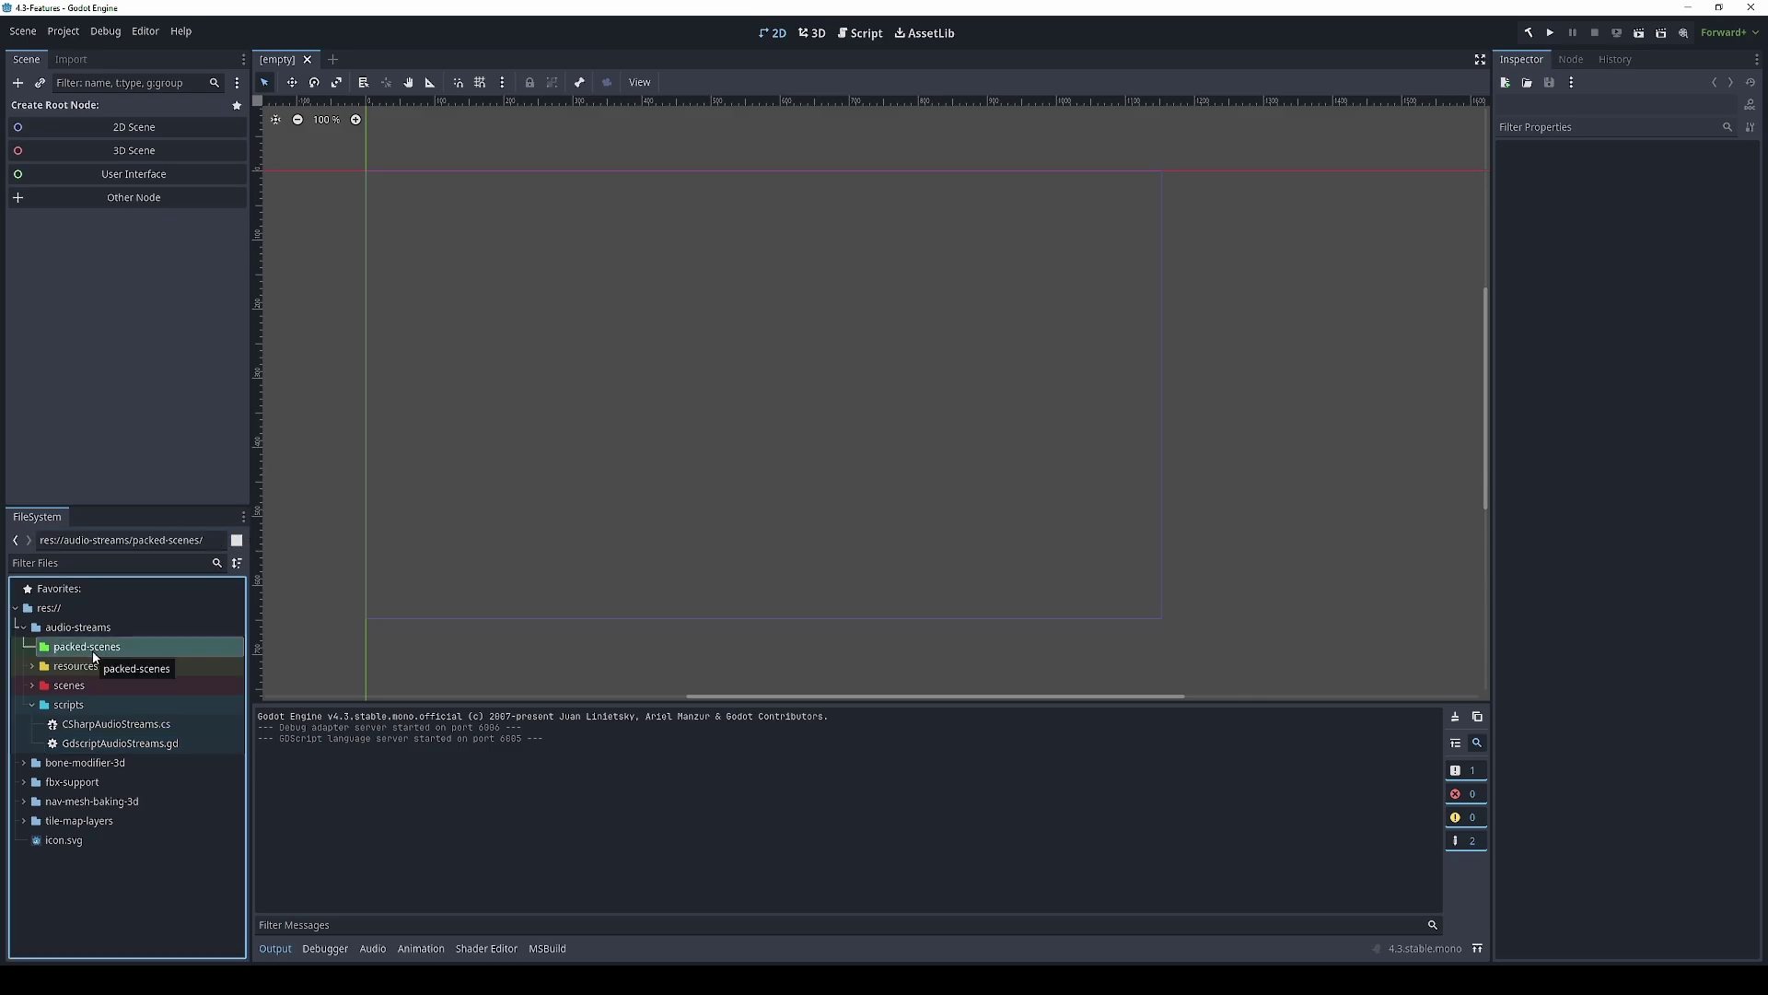
pyautogui.rightClick(95, 646)
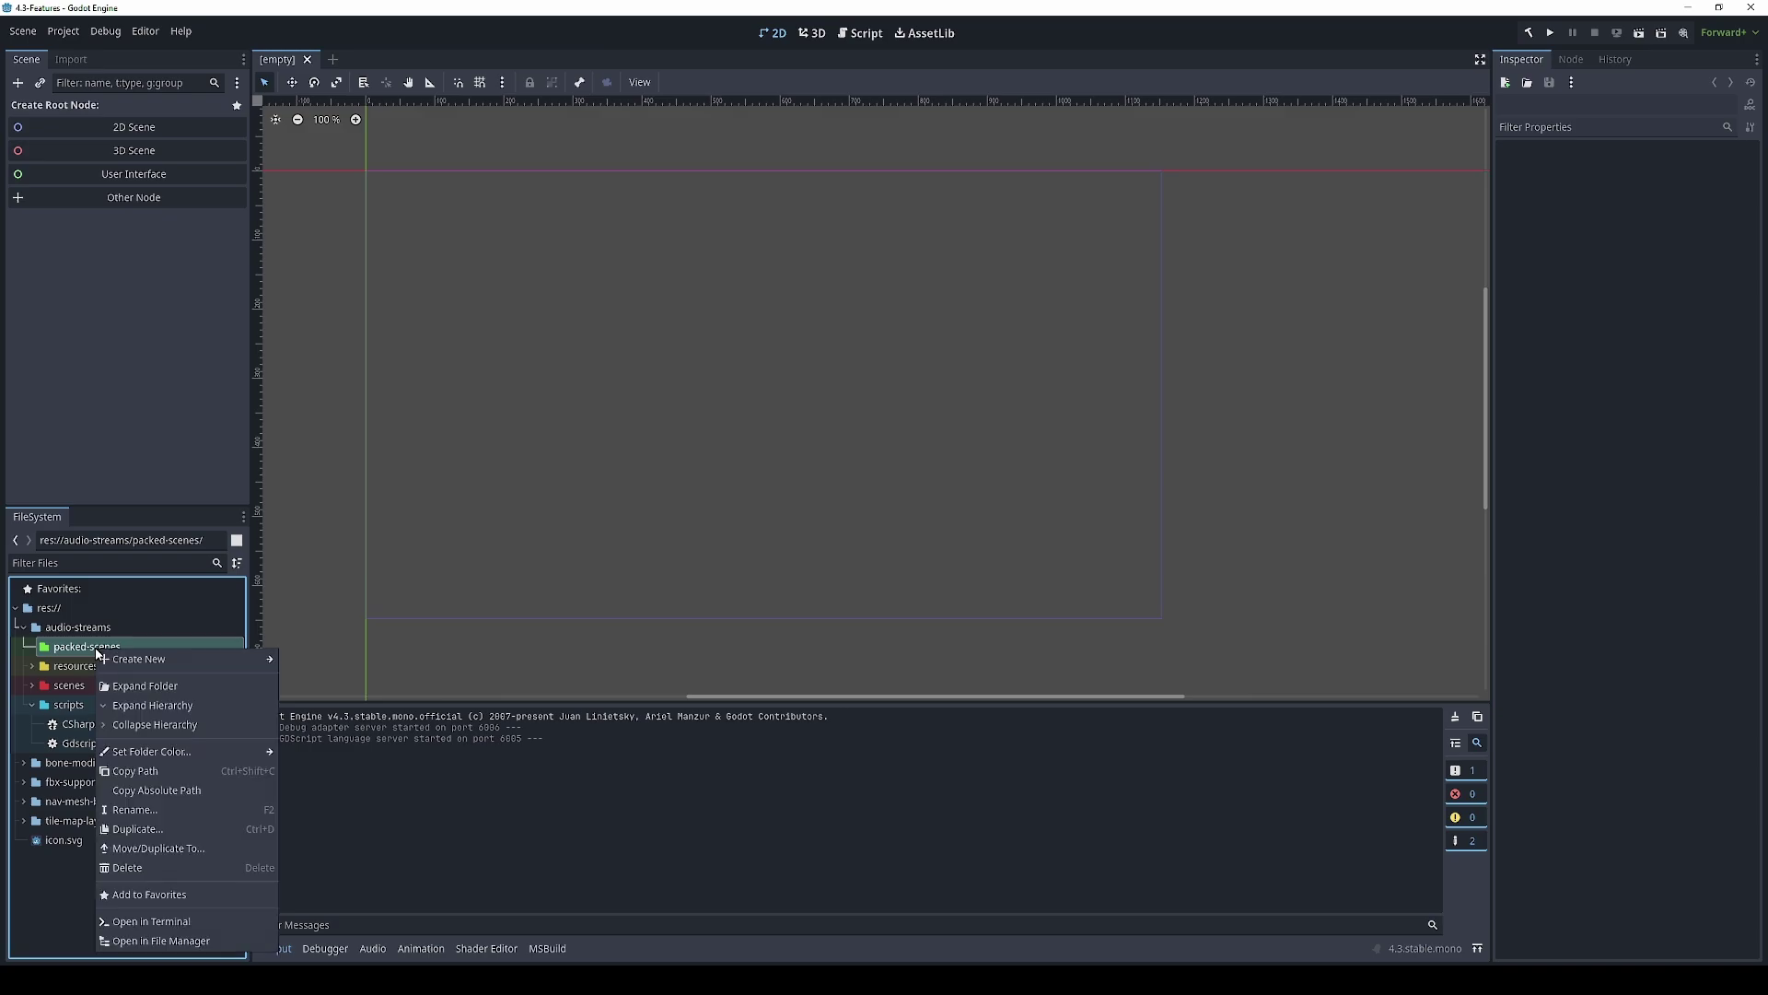
pyautogui.moveTo(248, 751)
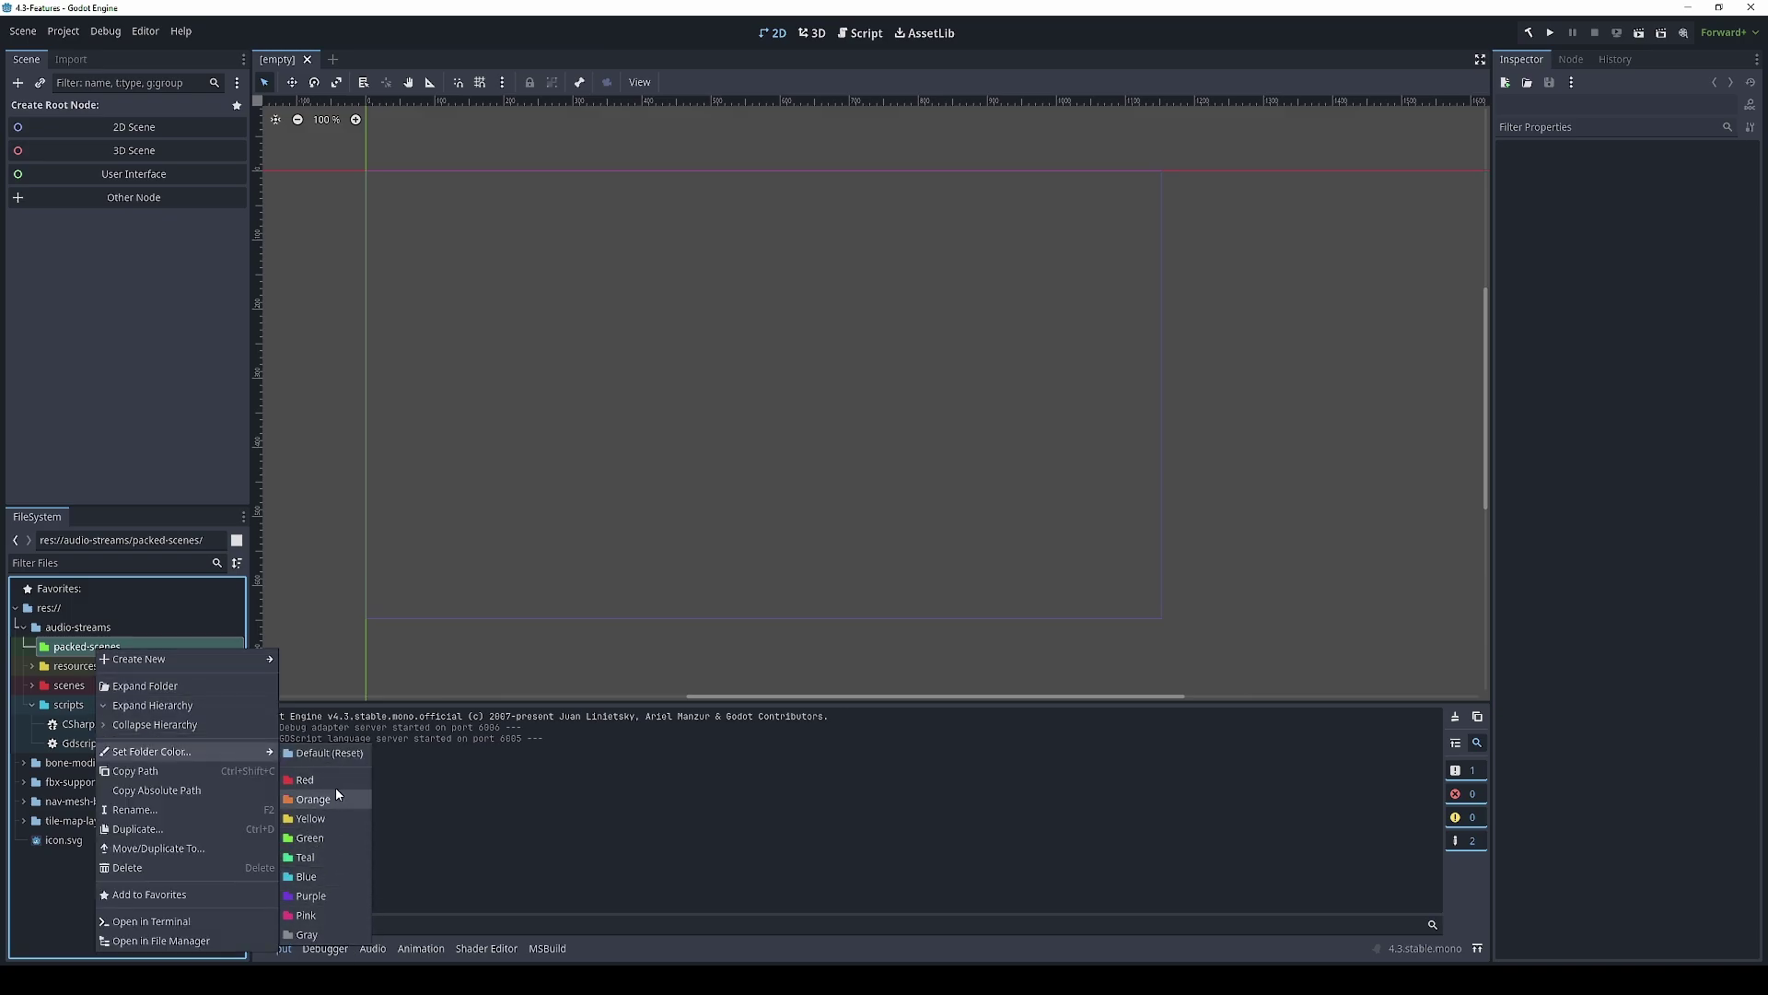
# Filter the project files by "CShar"
pyautogui.click(118, 566)
pyautogui.click(117, 562)
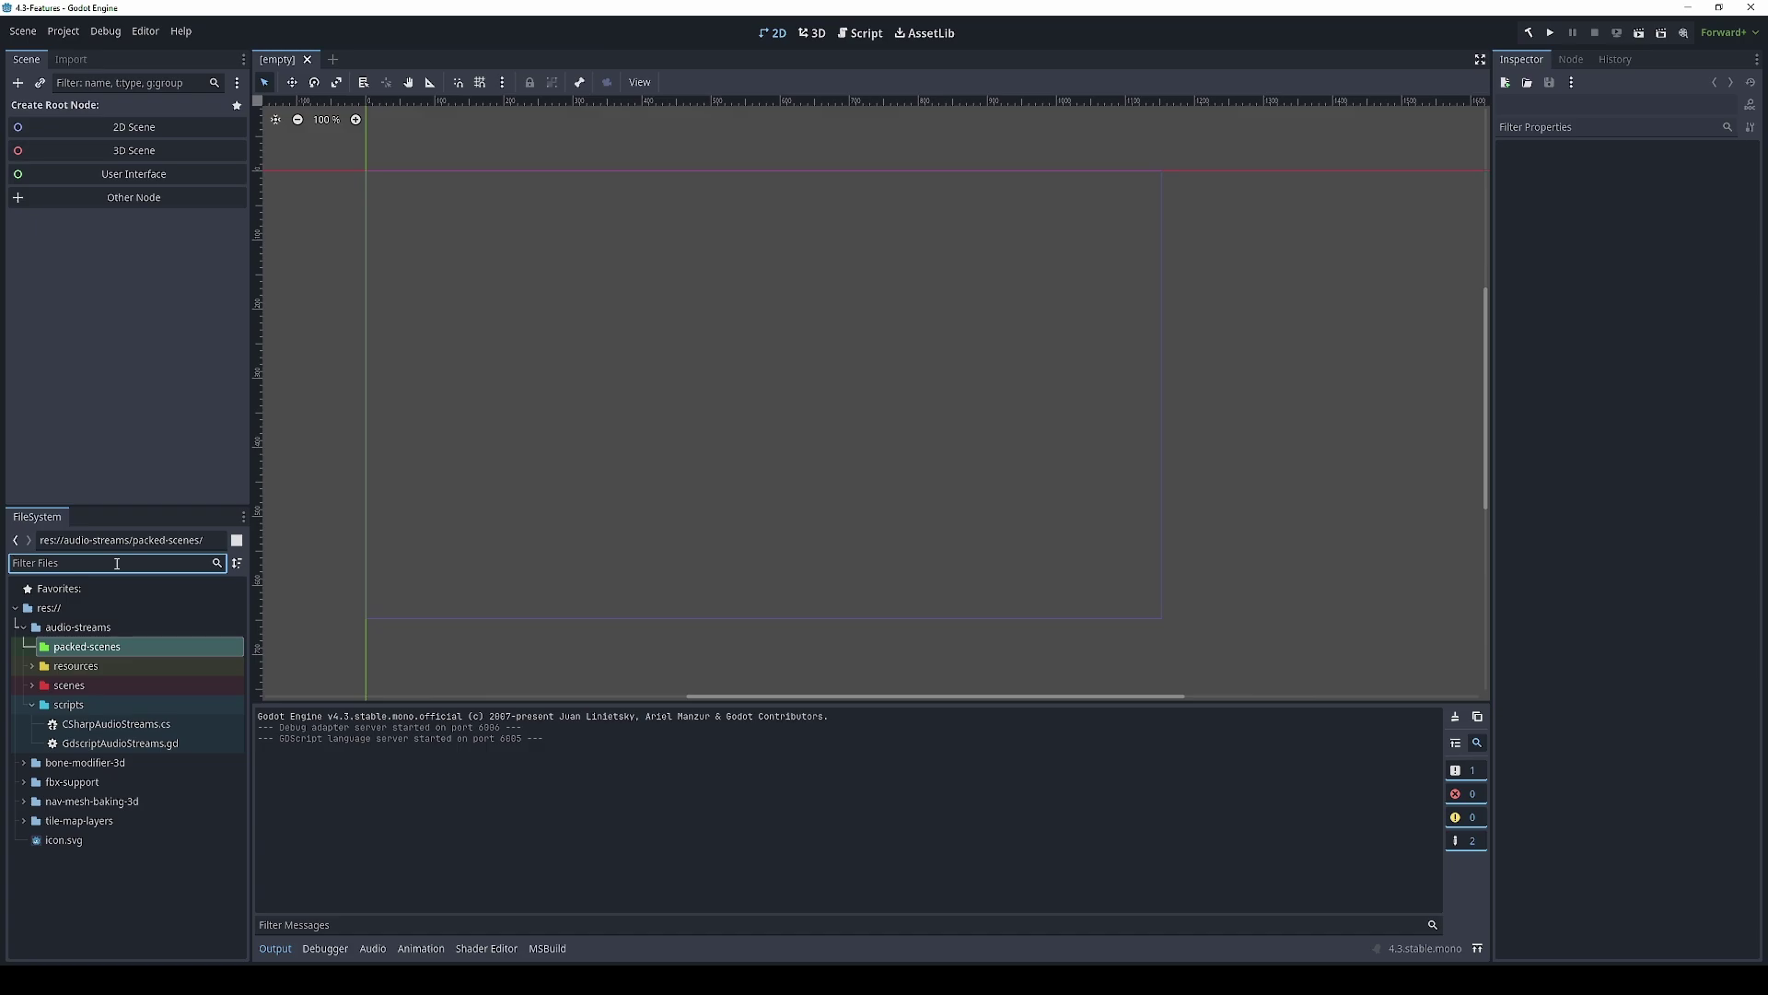
pyautogui.write('CShar')
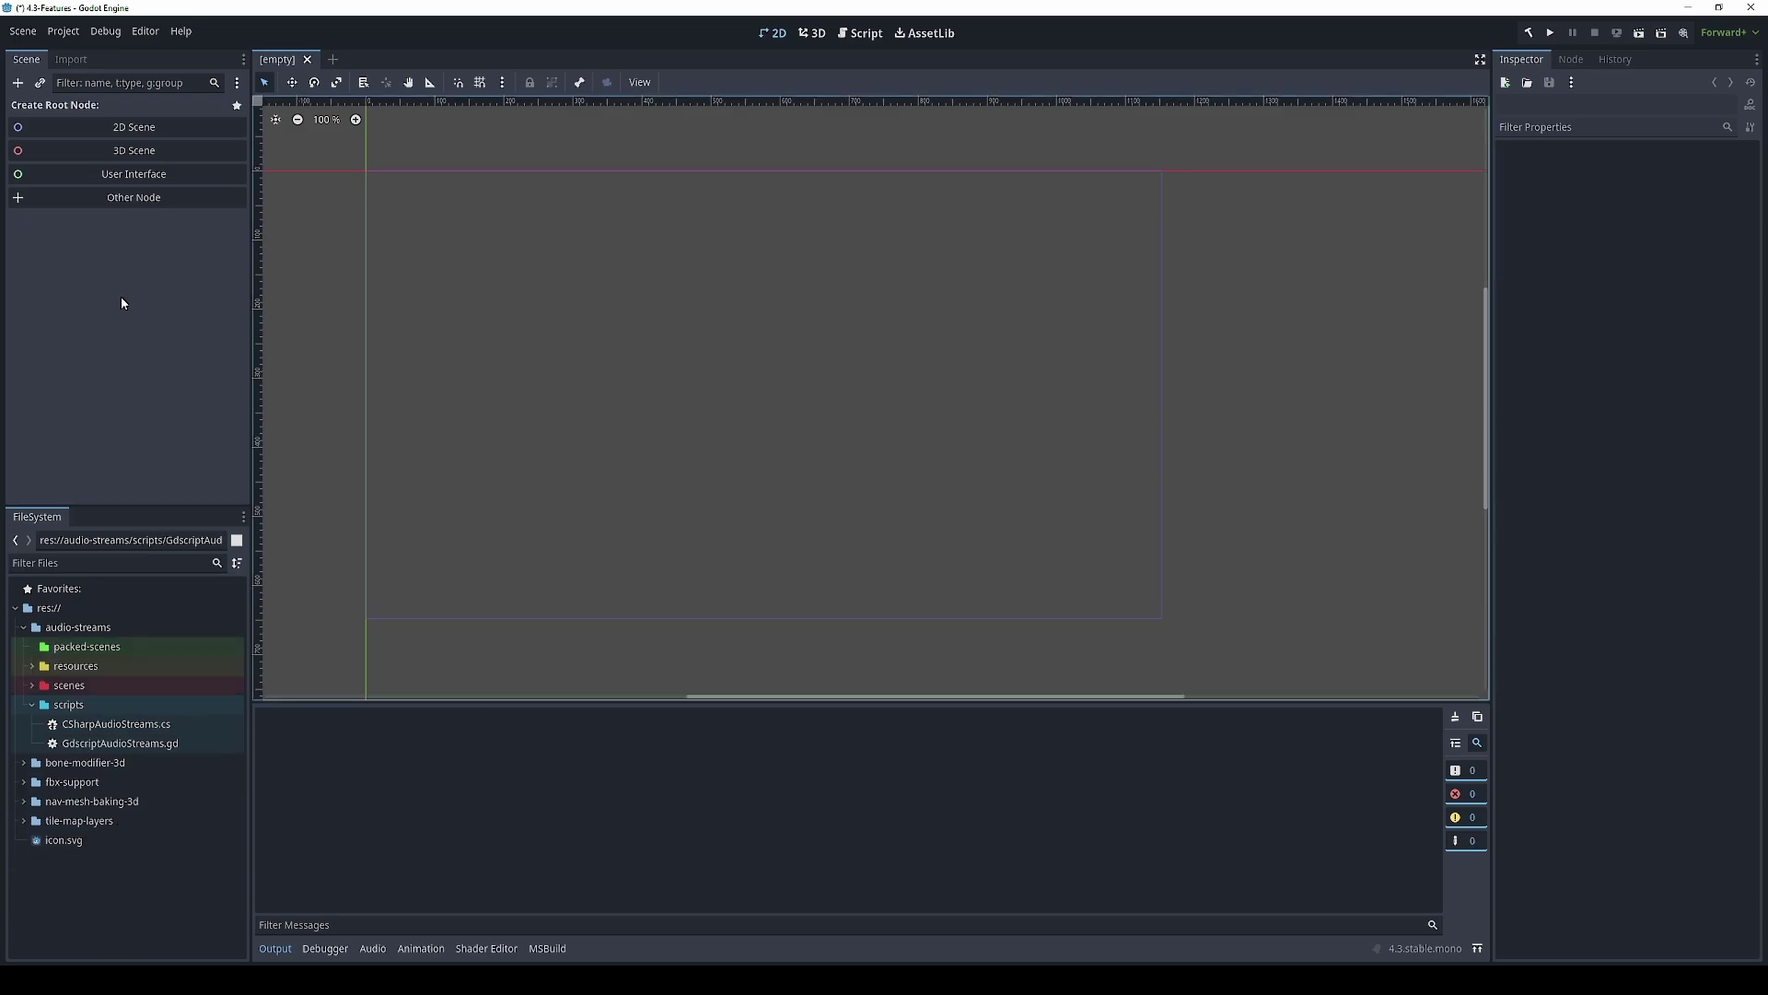
# Turn off Premult Alpha in the import settings of icon.svg and reimport the texture
pyautogui.click(71, 60)
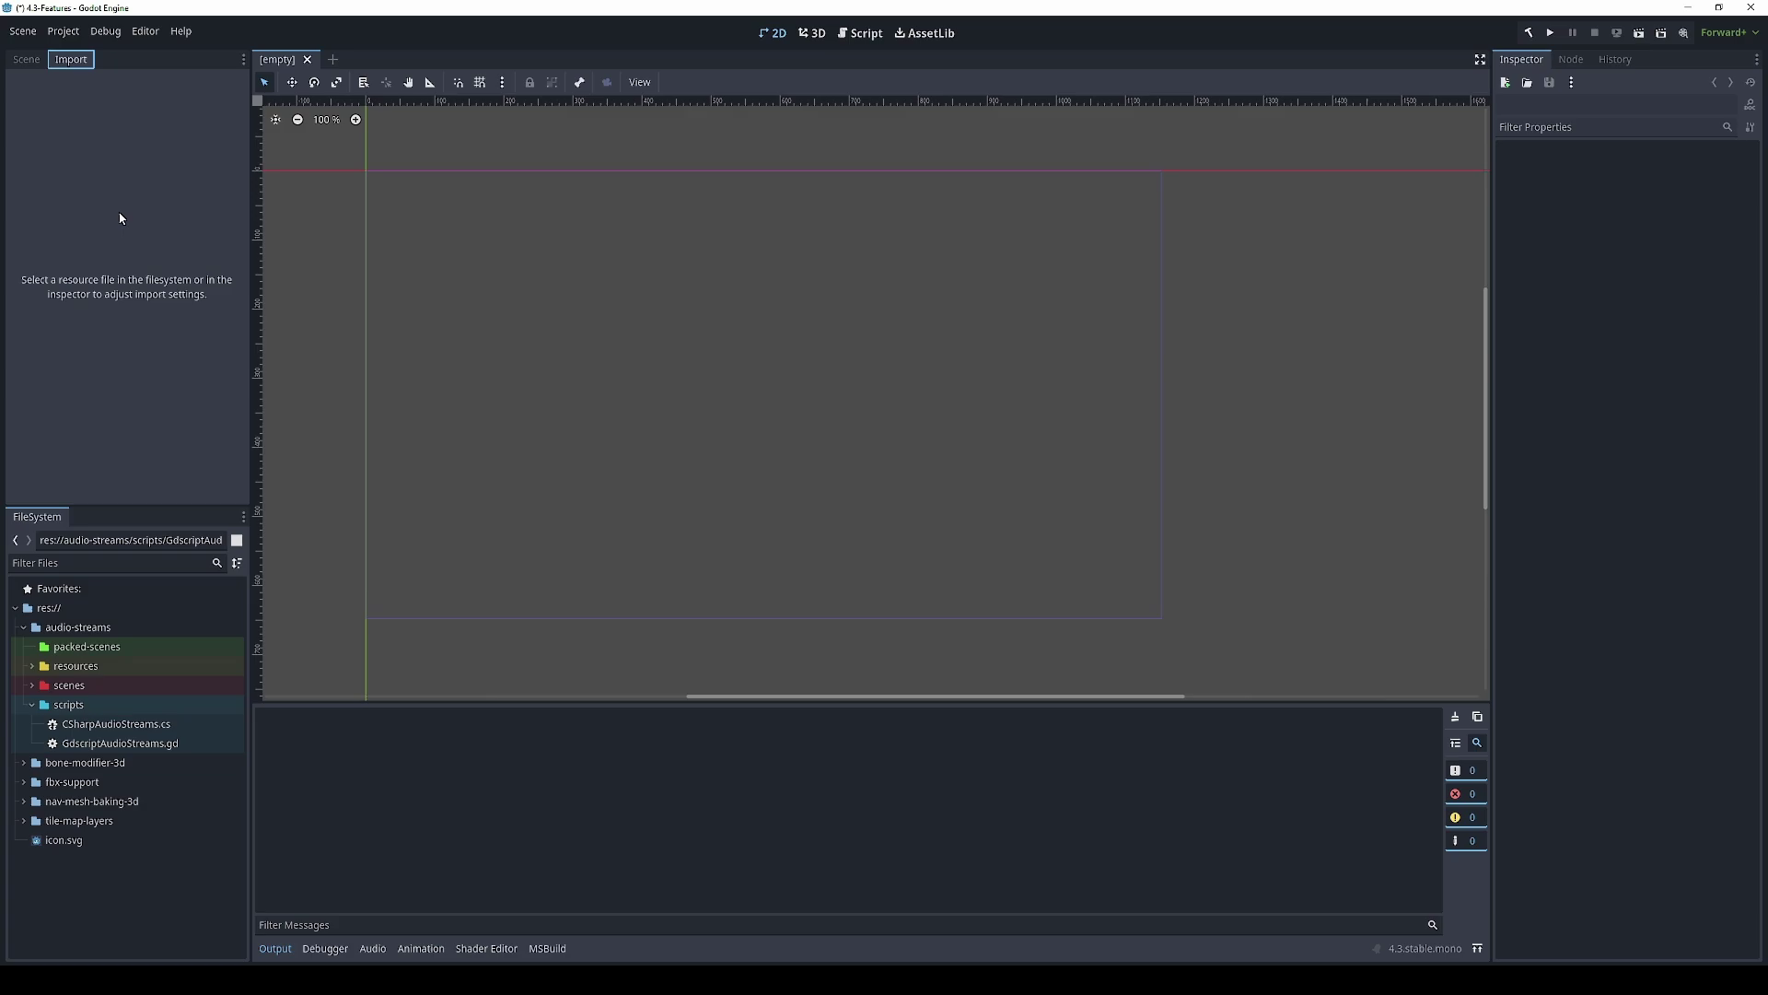
pyautogui.click(51, 843)
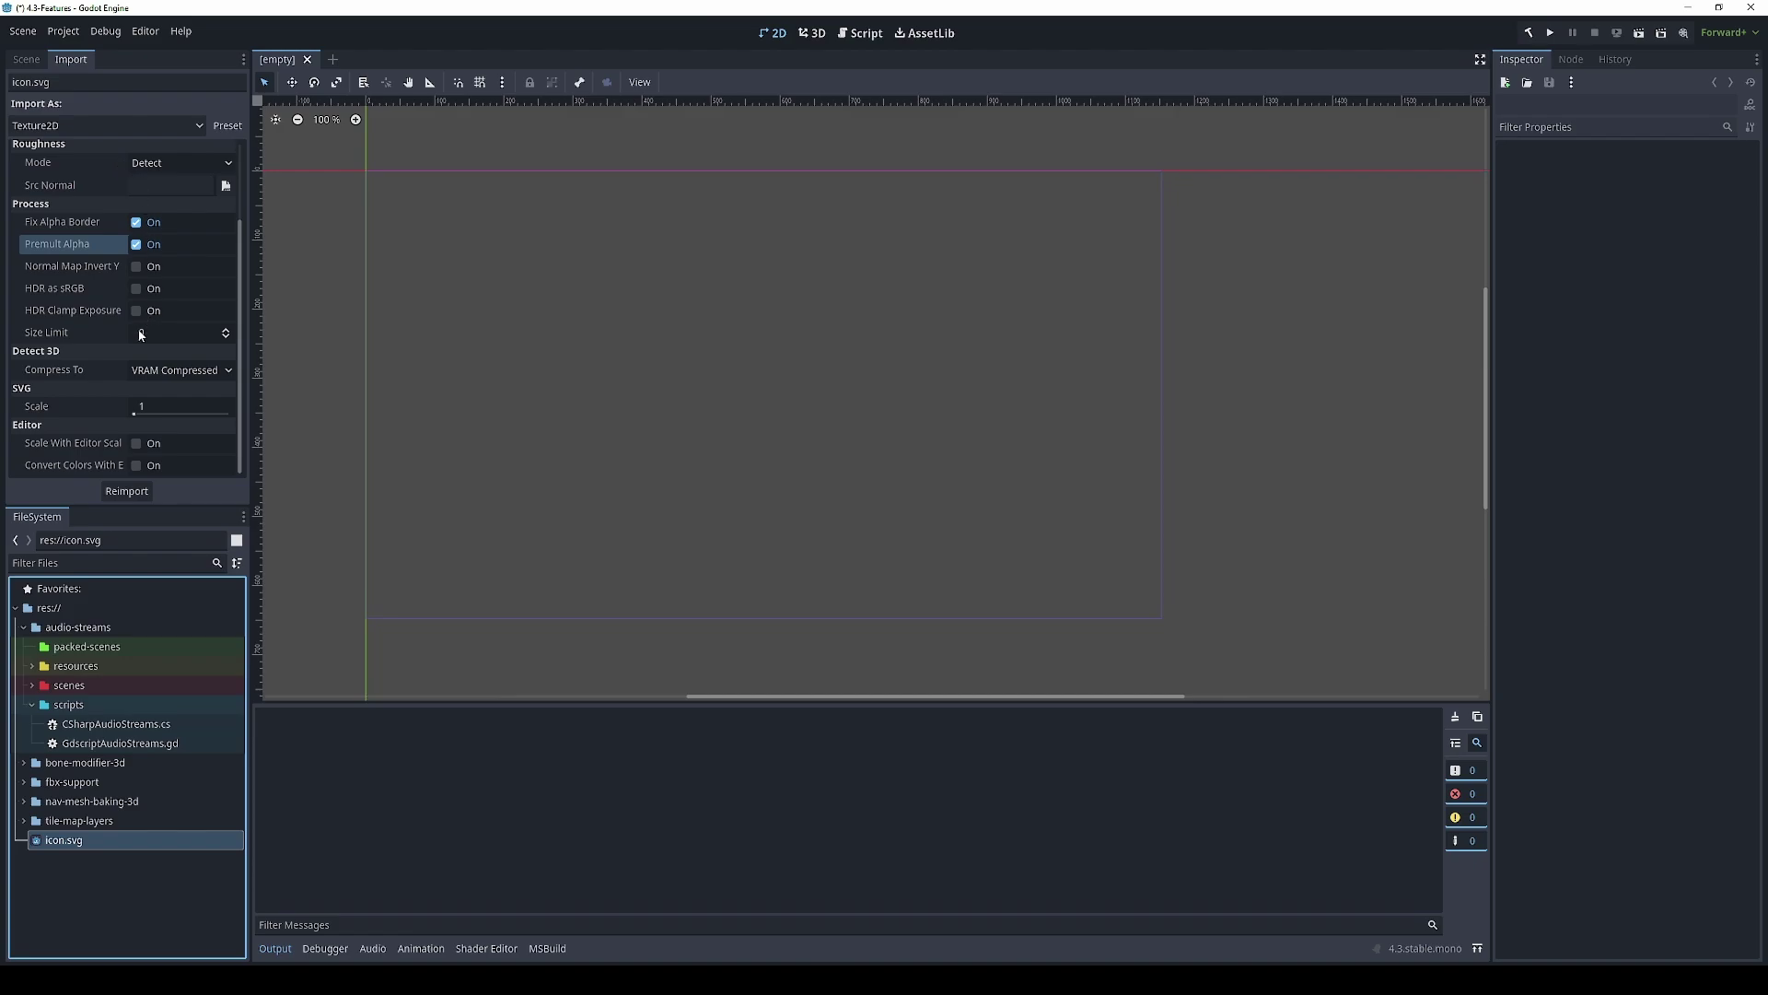
pyautogui.scroll(3, 136, 440)
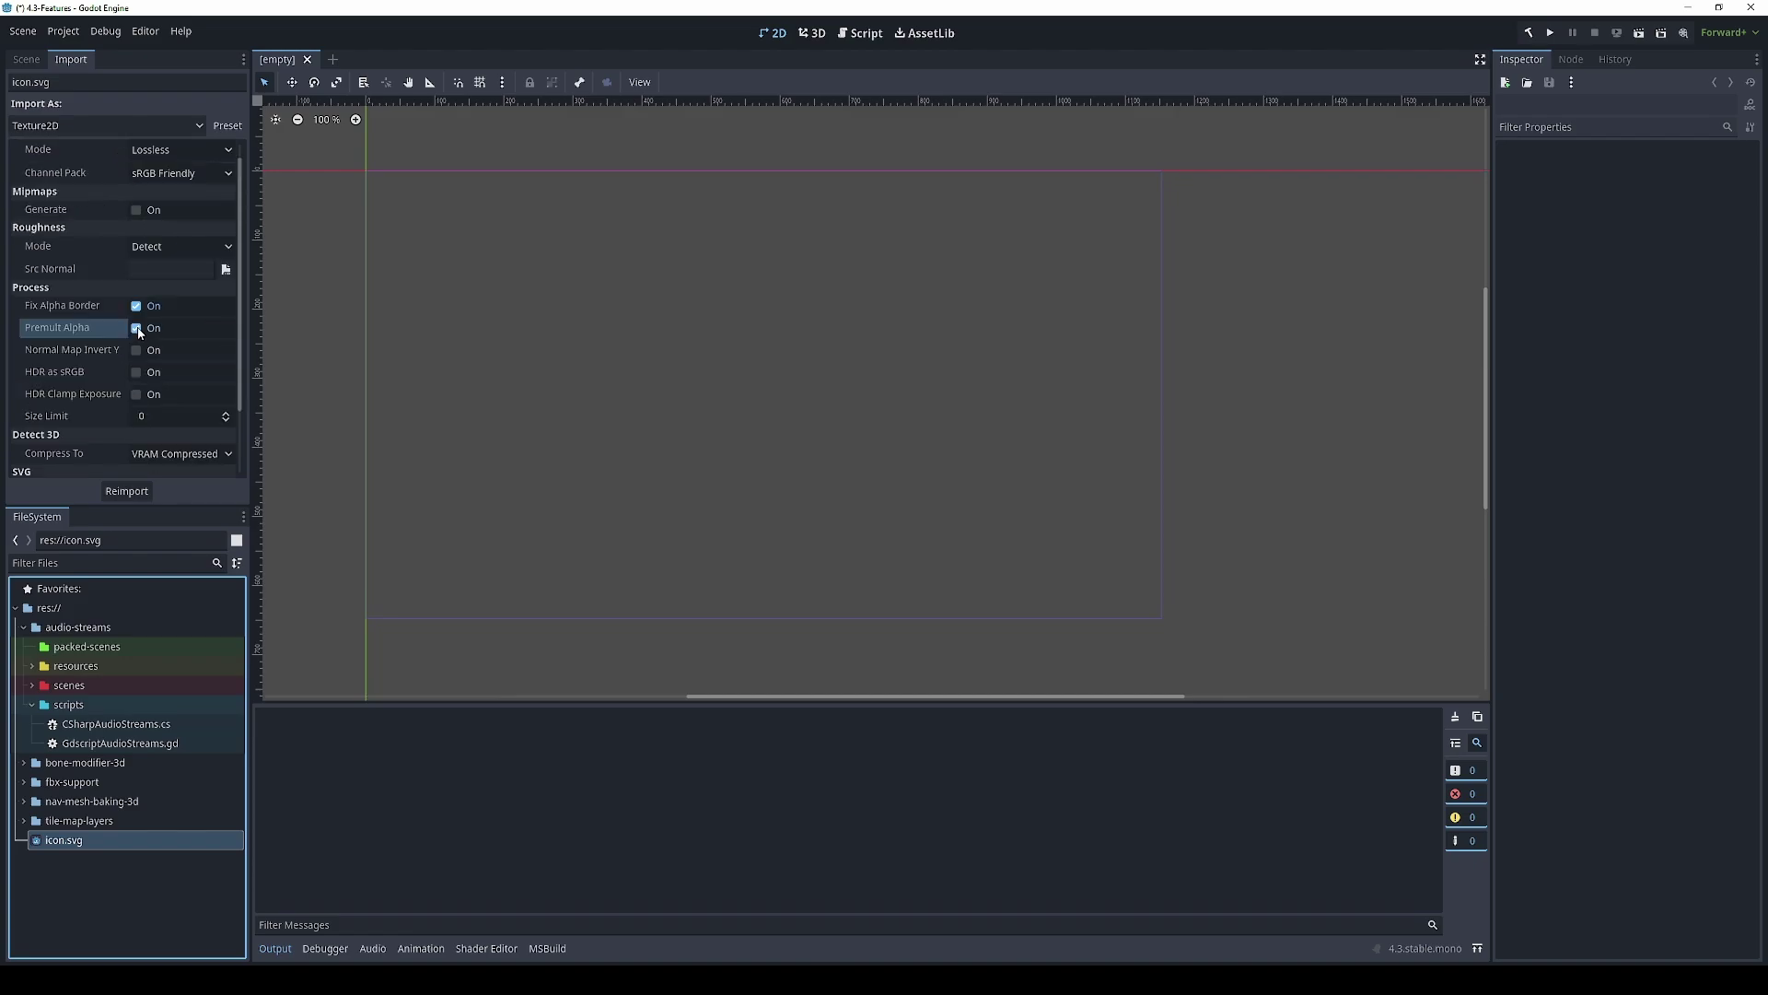
pyautogui.click(137, 329)
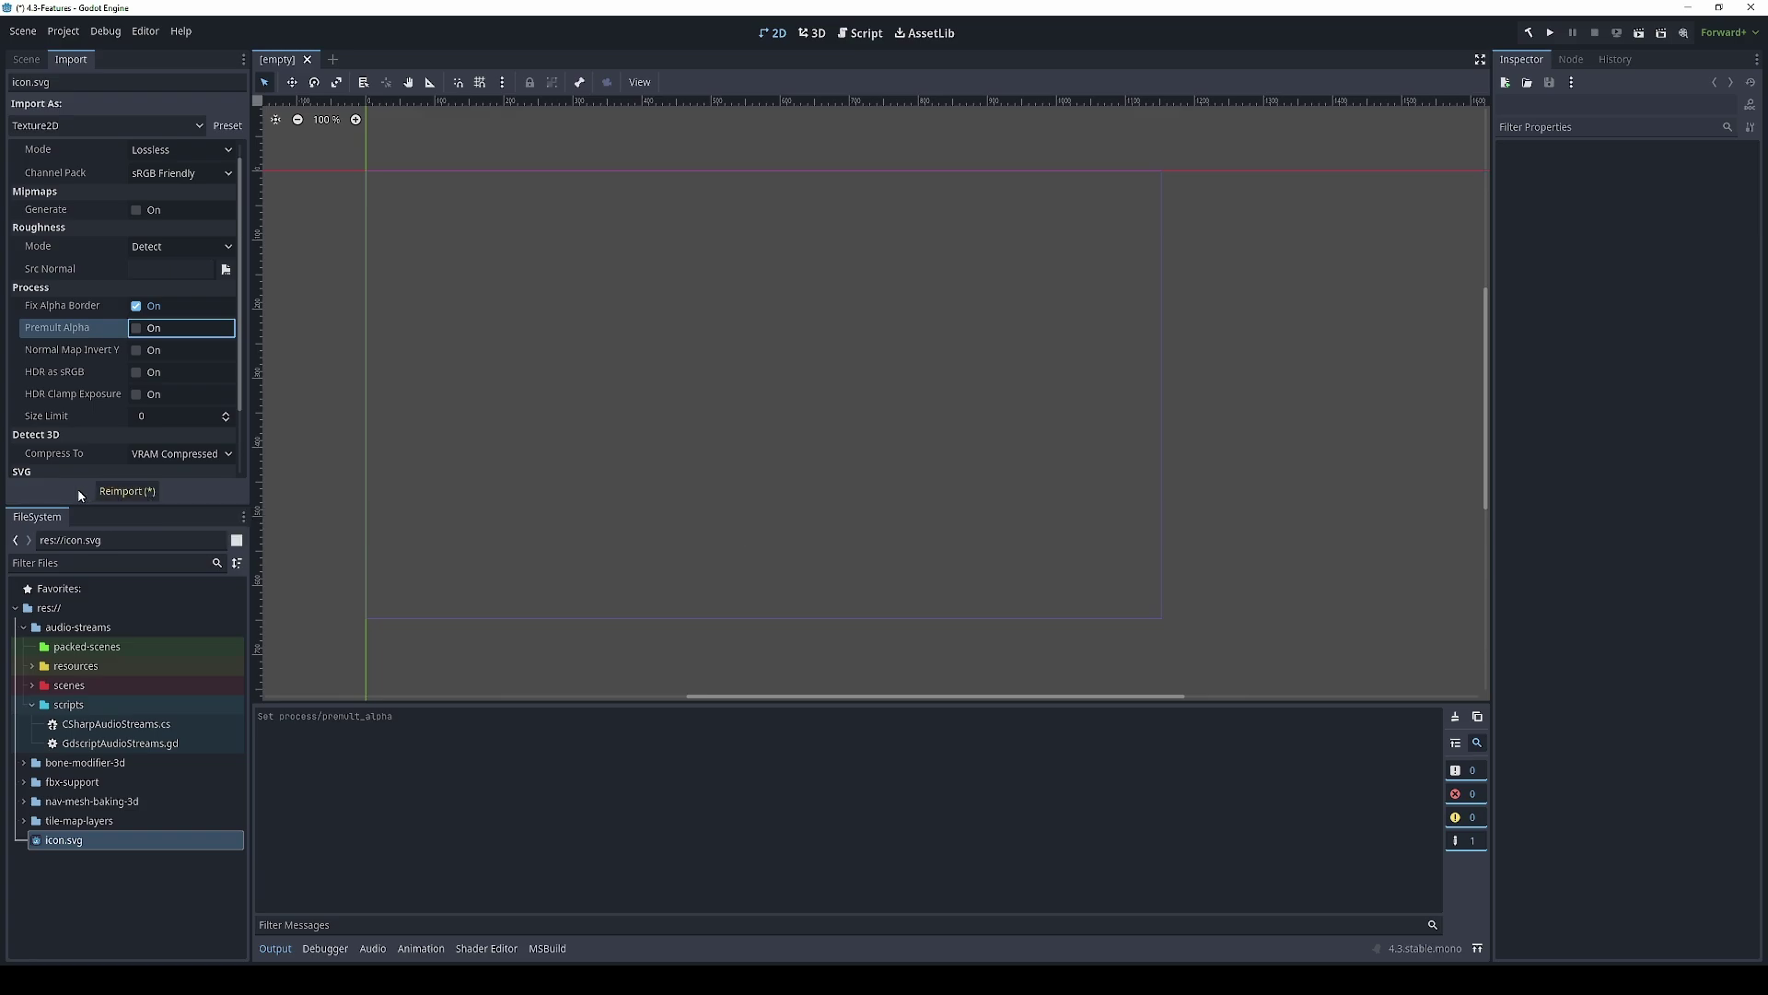
pyautogui.click(126, 491)
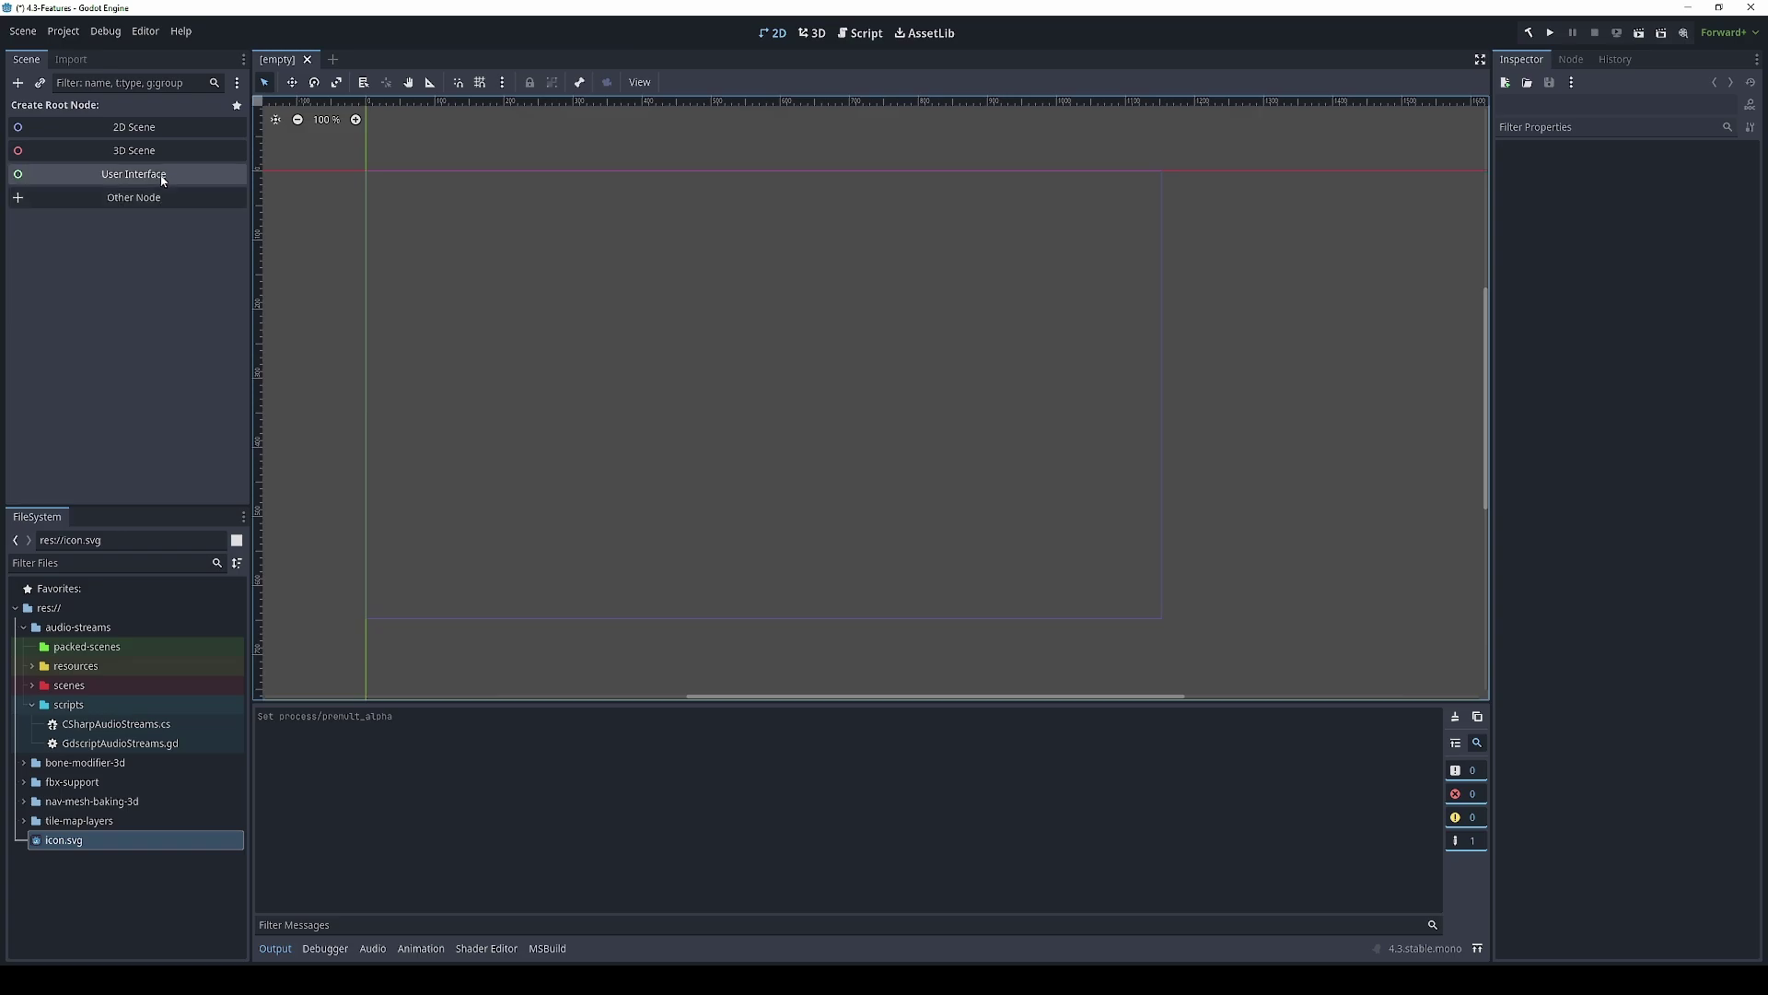
# Create a User Interface root node for the empty scene and add a plain Node as its child
pyautogui.click(163, 180)
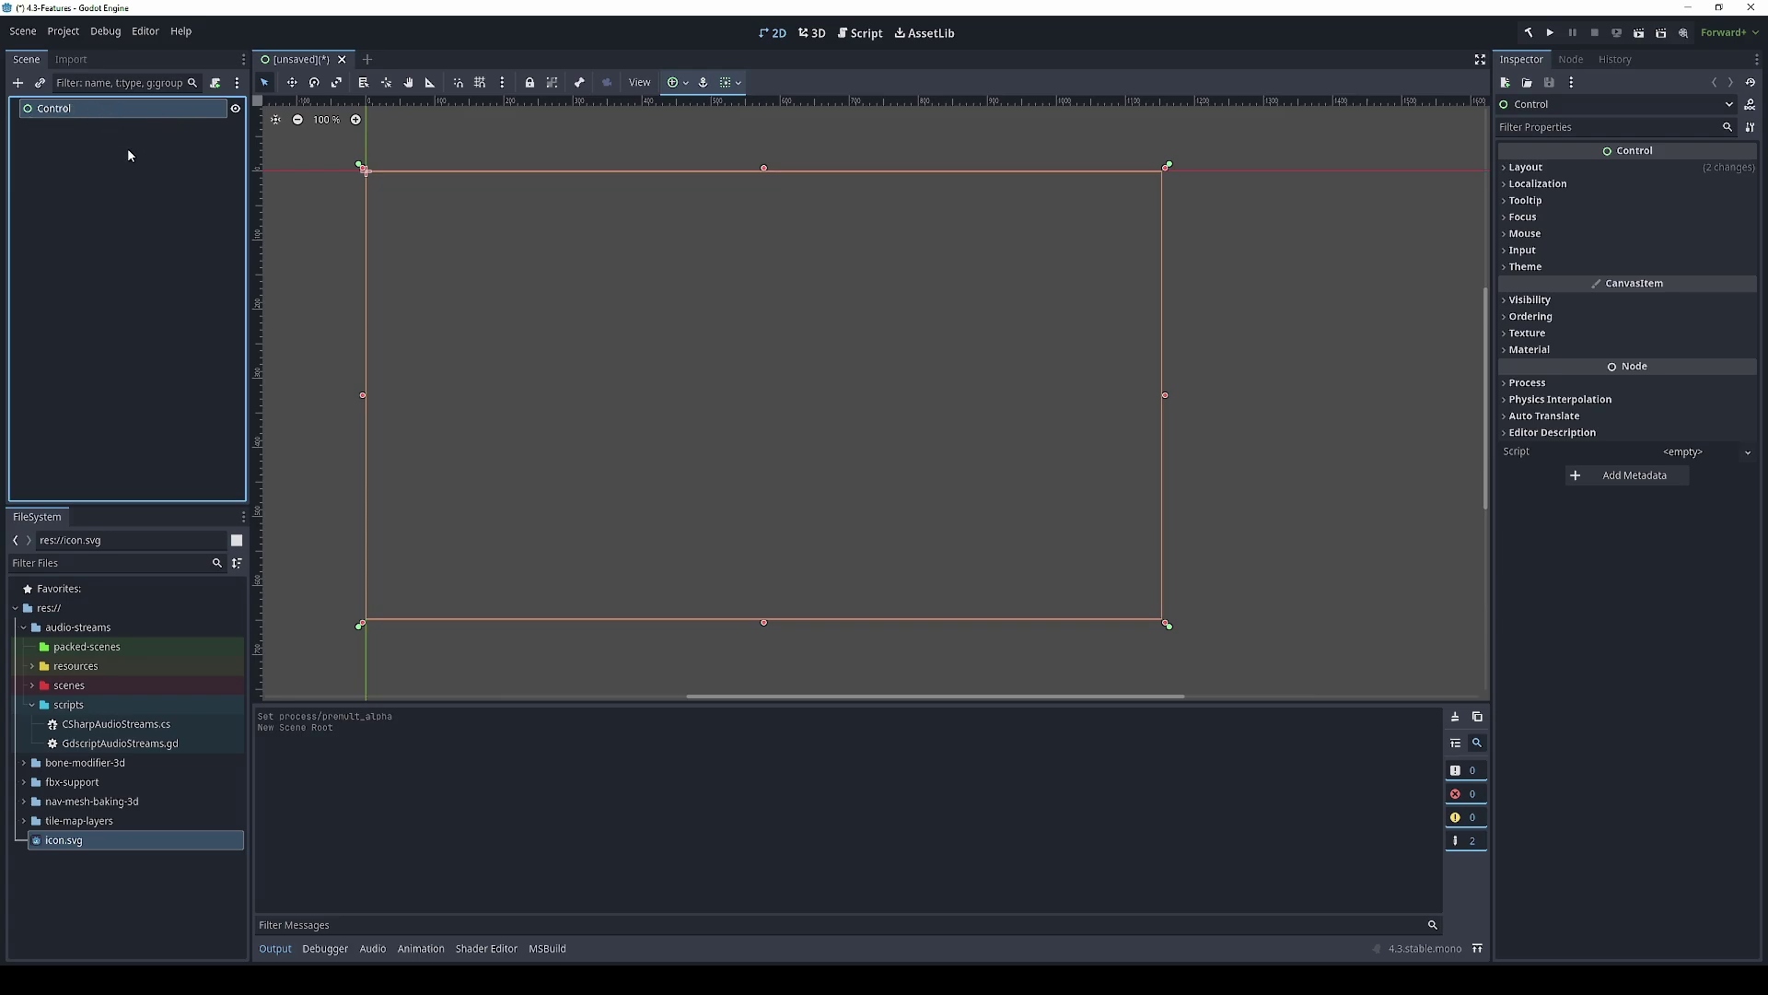
pyautogui.rightClick(39, 114)
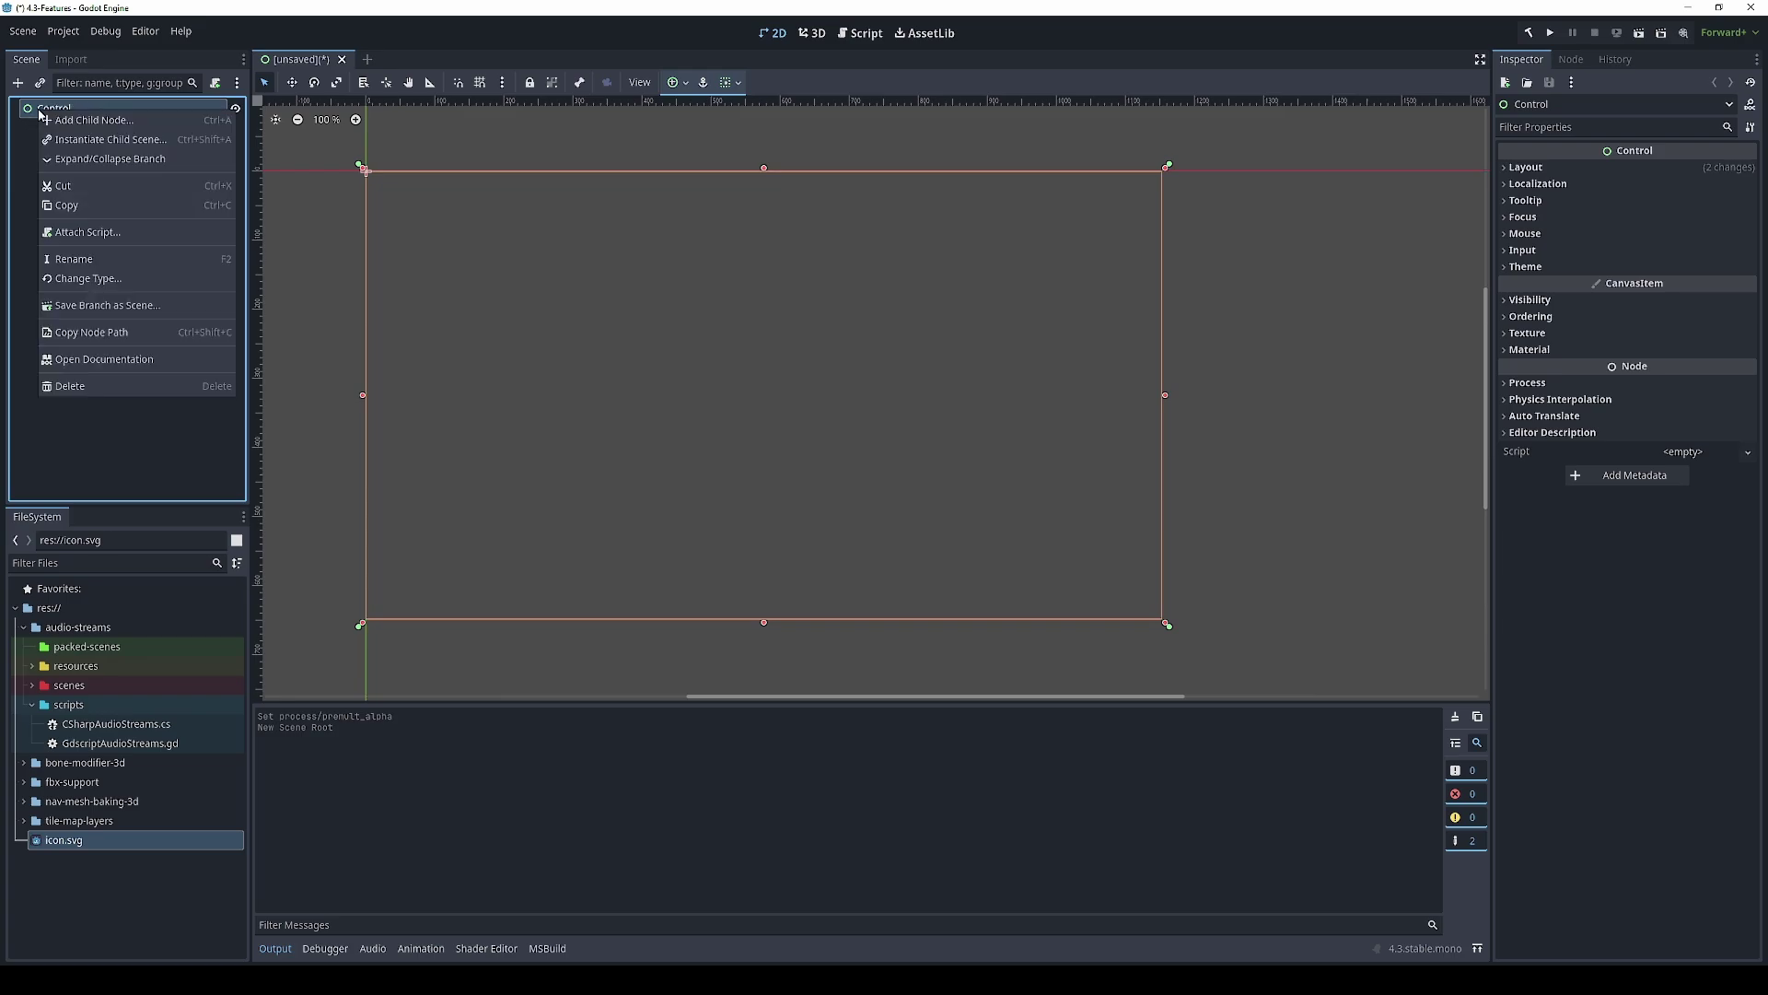
pyautogui.click(90, 122)
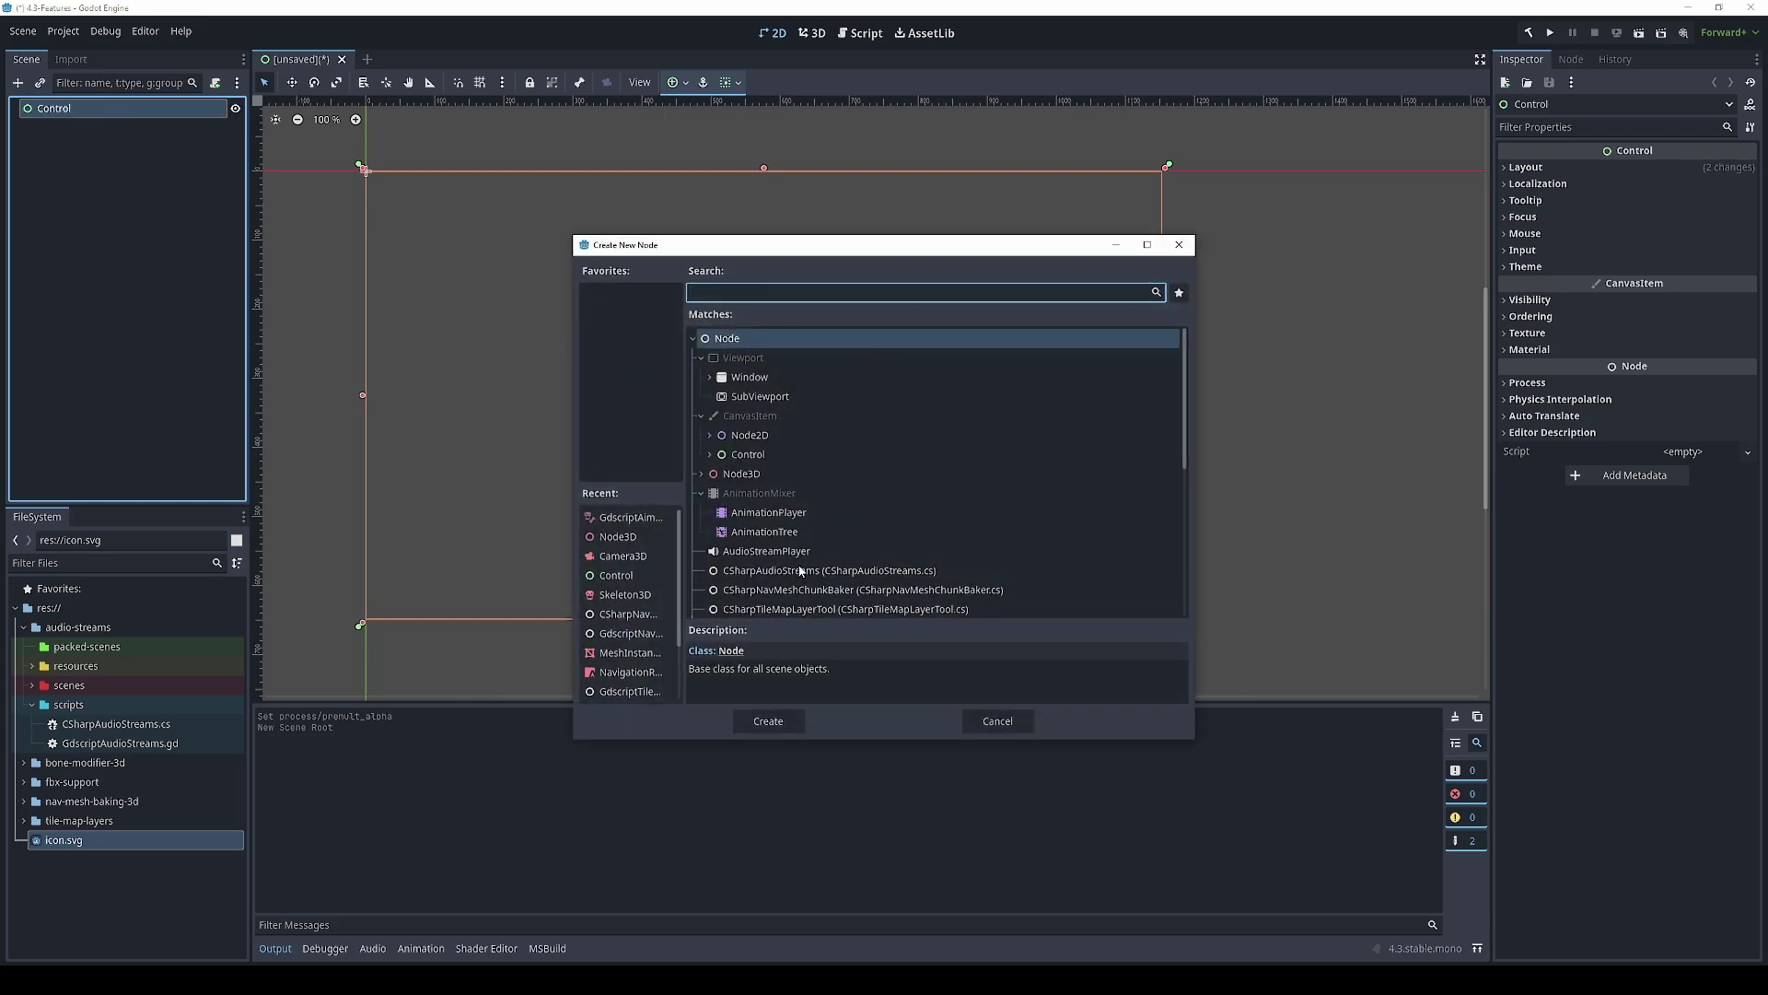
pyautogui.press('Return')
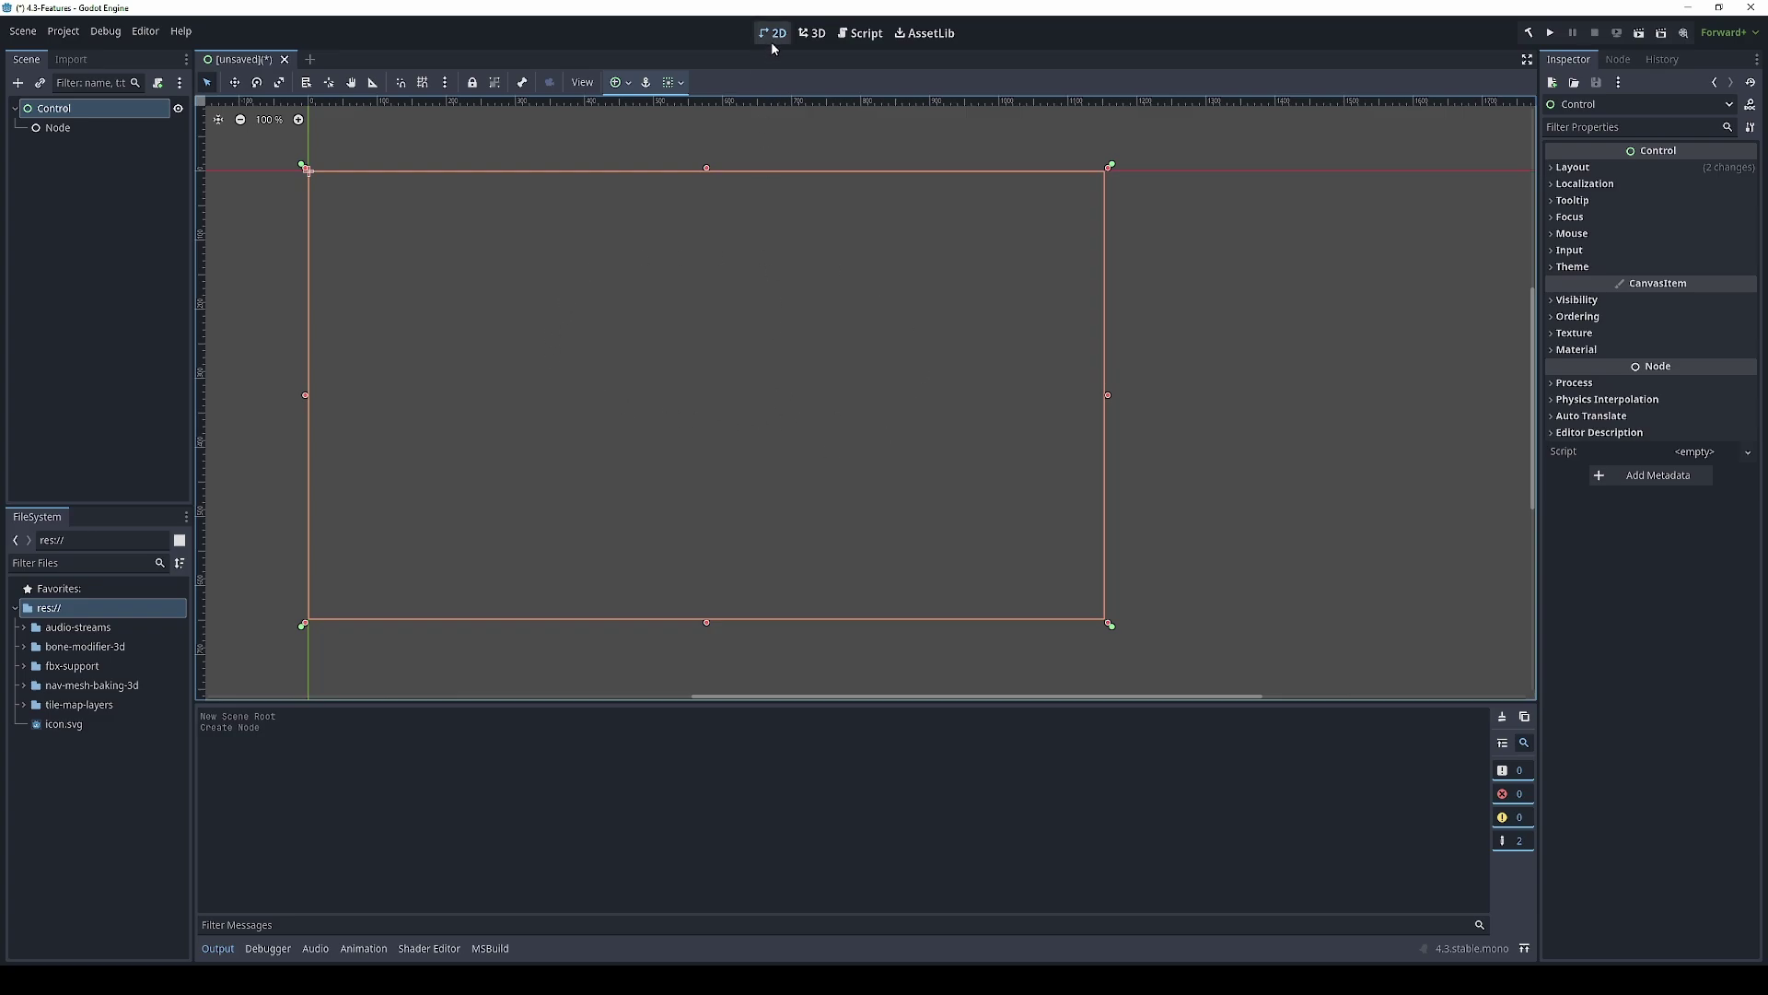
# Compare the 2D and 3D workspaces of the scene, ending in the 3D view
pyautogui.click(807, 35)
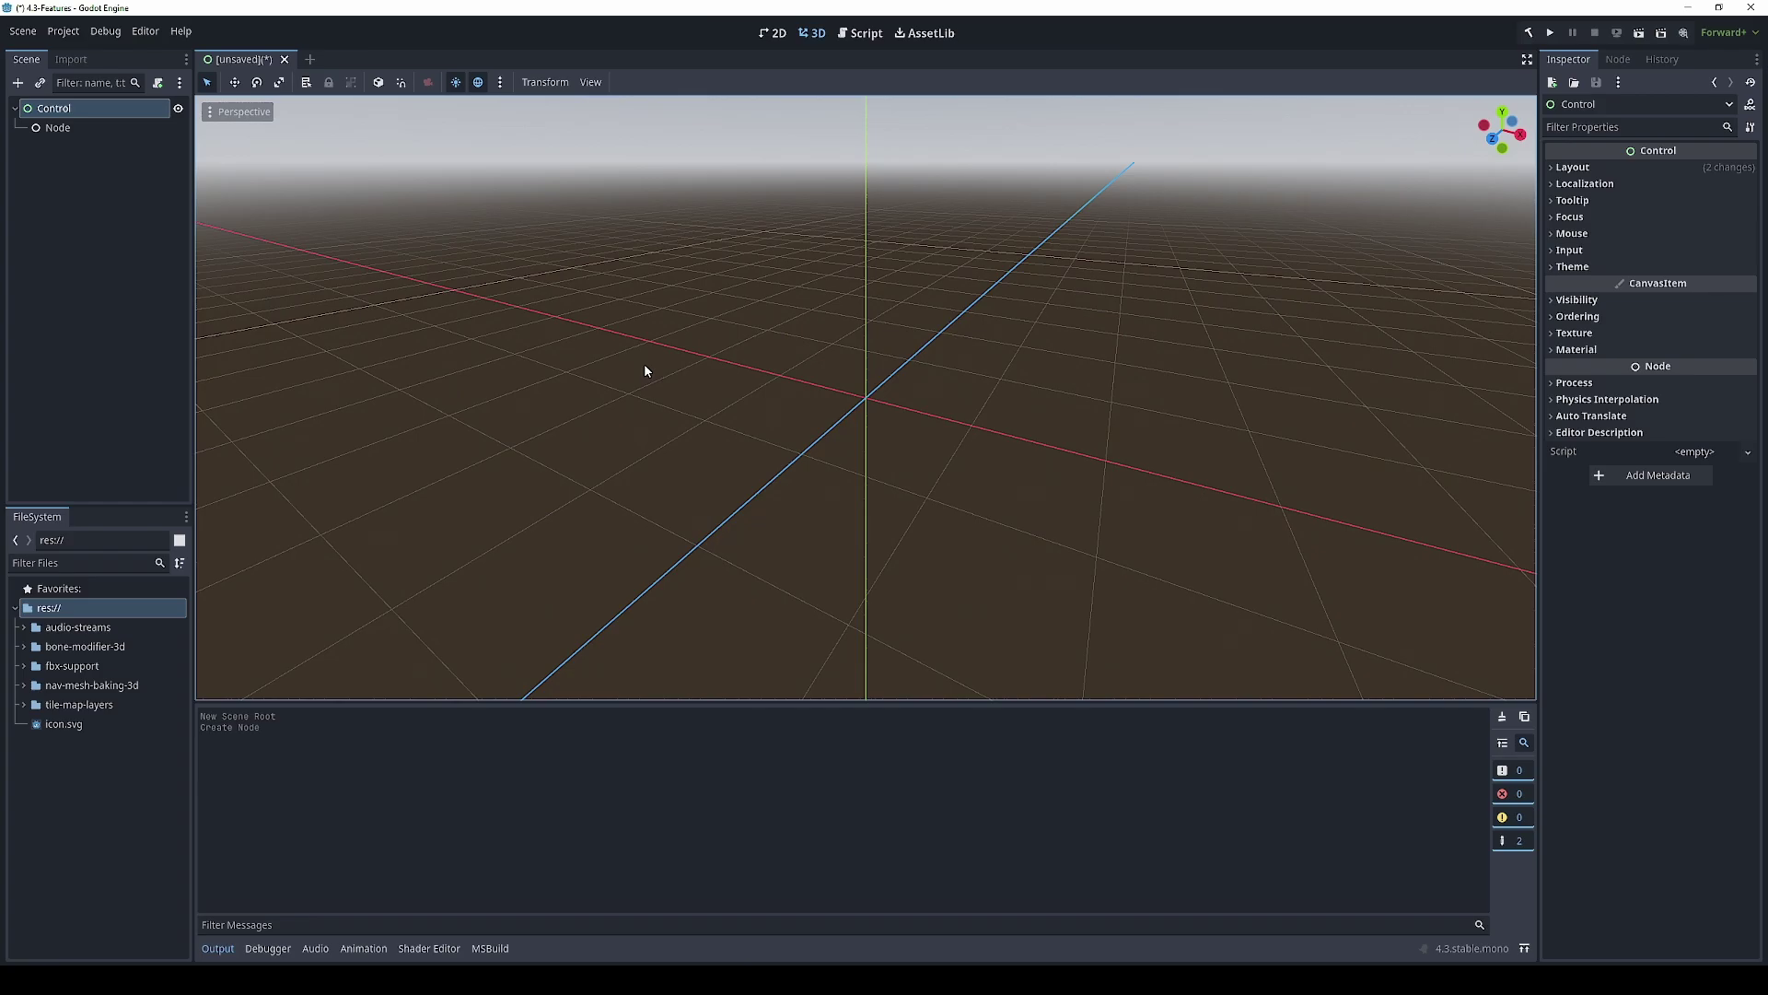
pyautogui.click(774, 33)
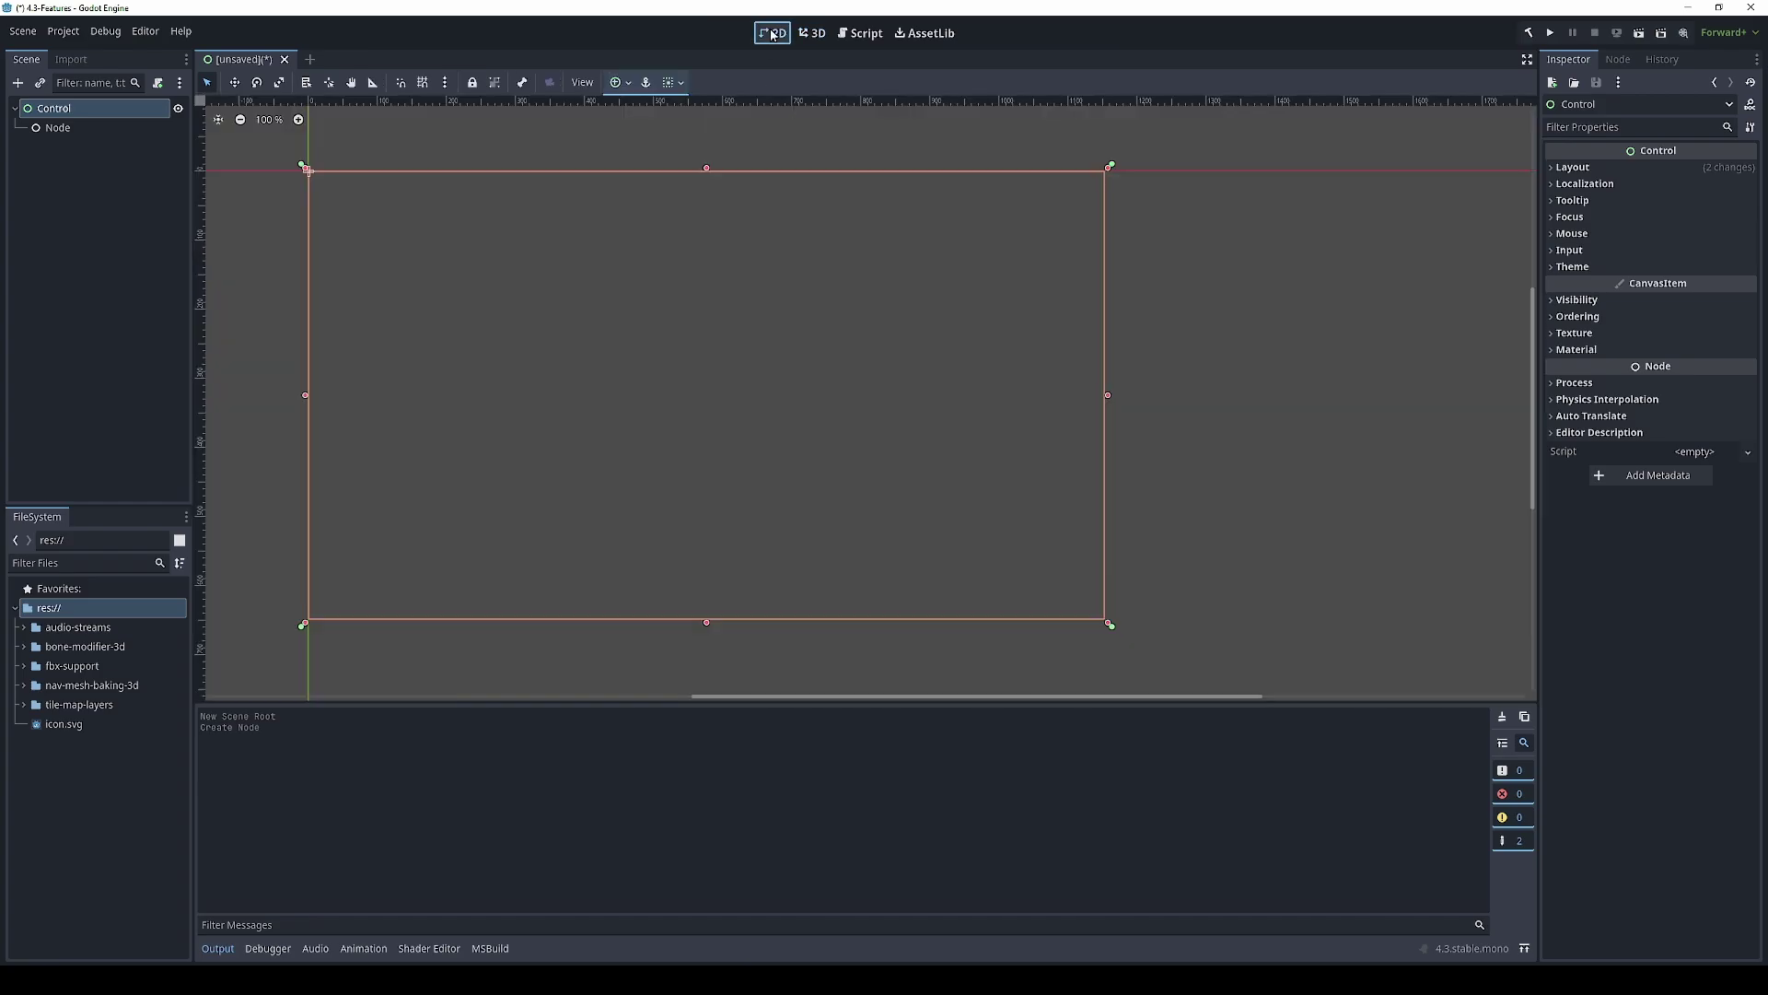
pyautogui.click(812, 33)
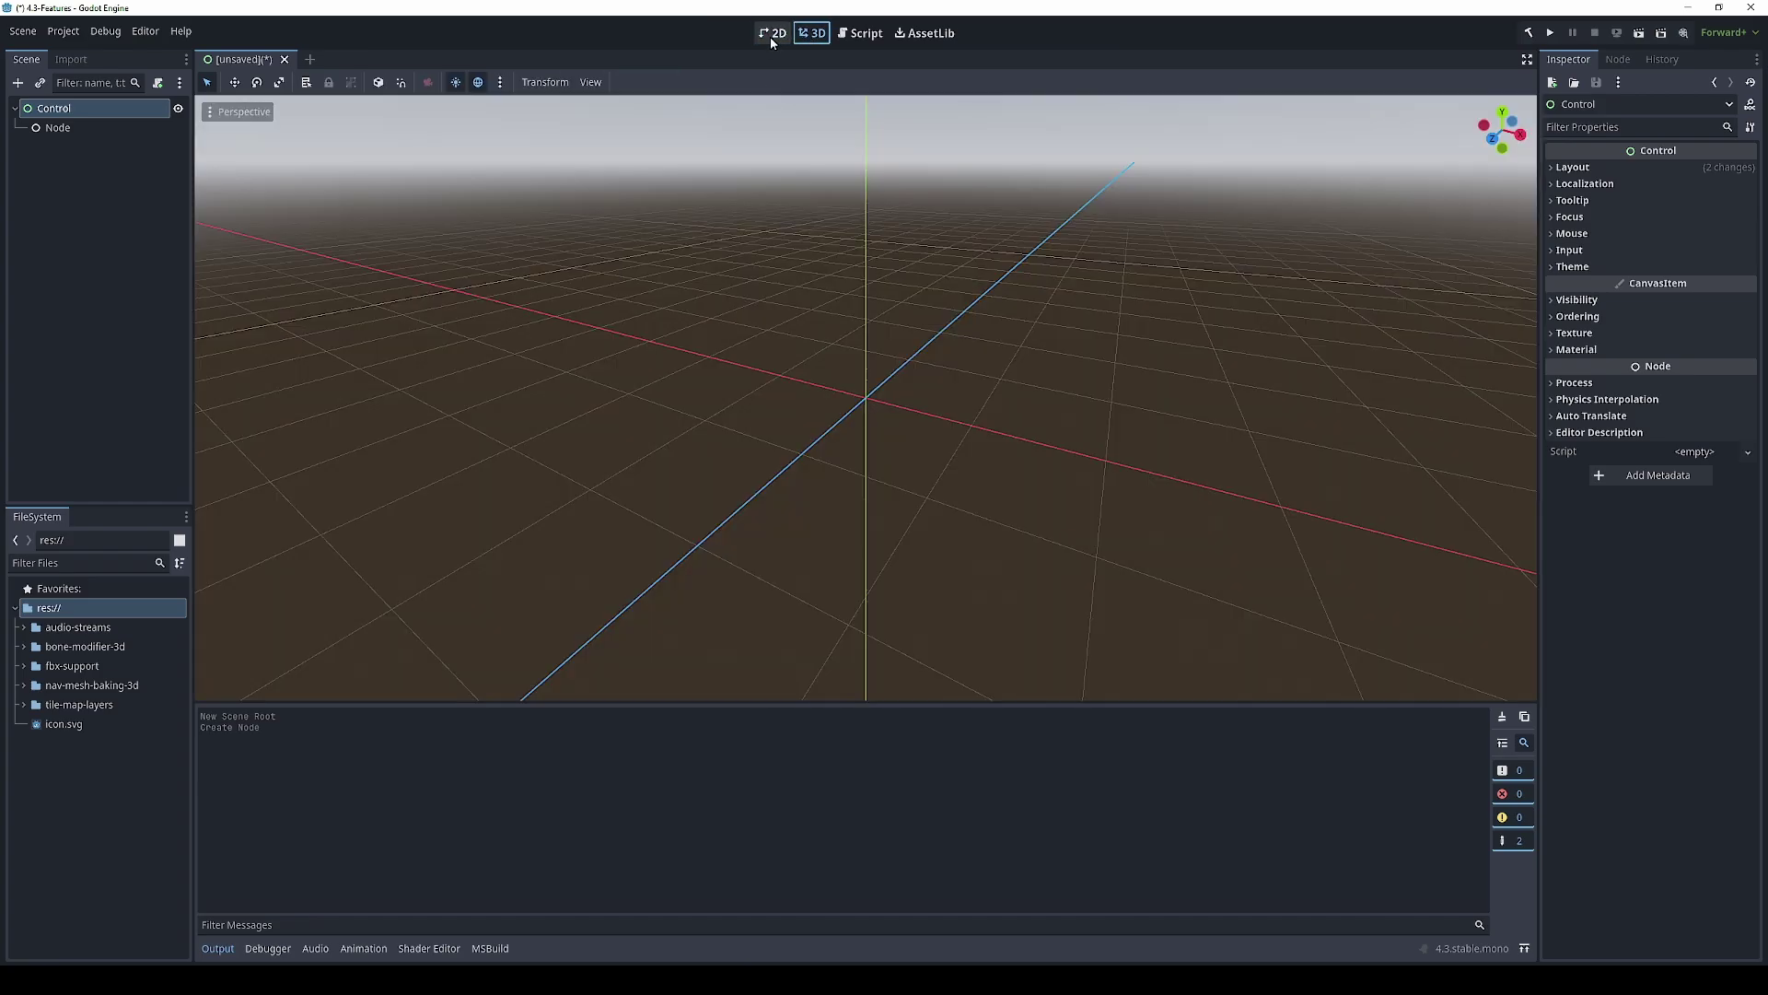
pyautogui.click(773, 37)
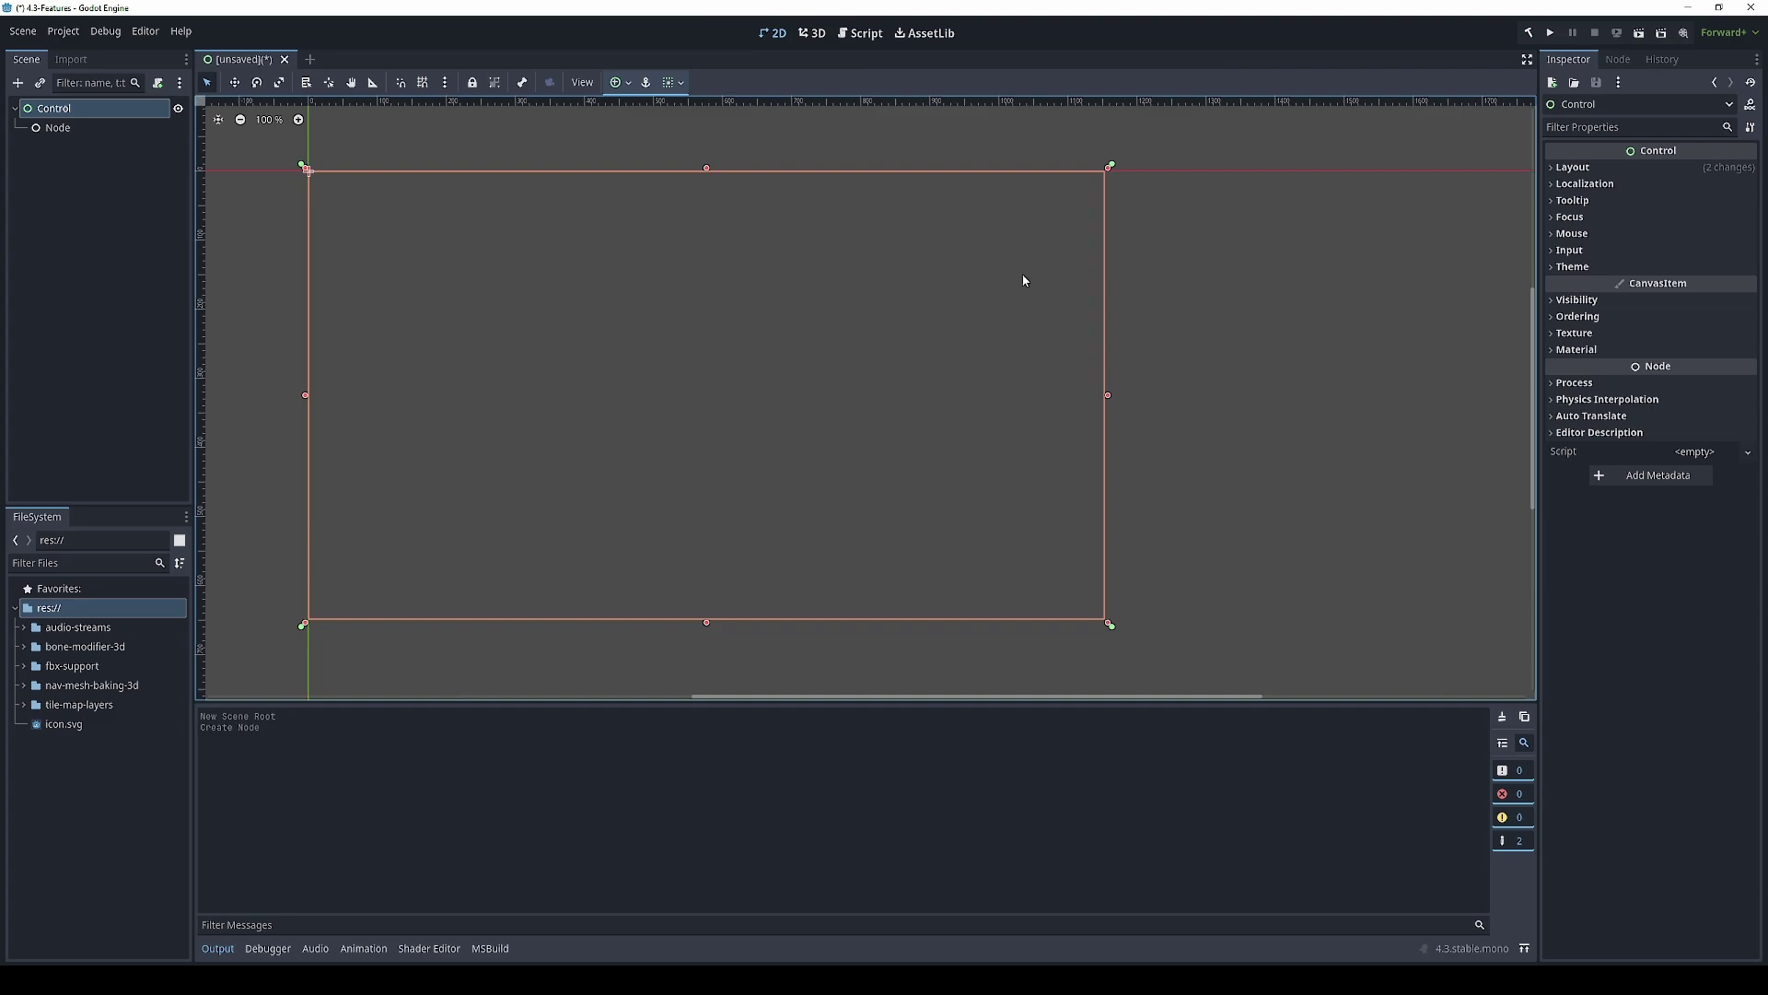
pyautogui.click(812, 33)
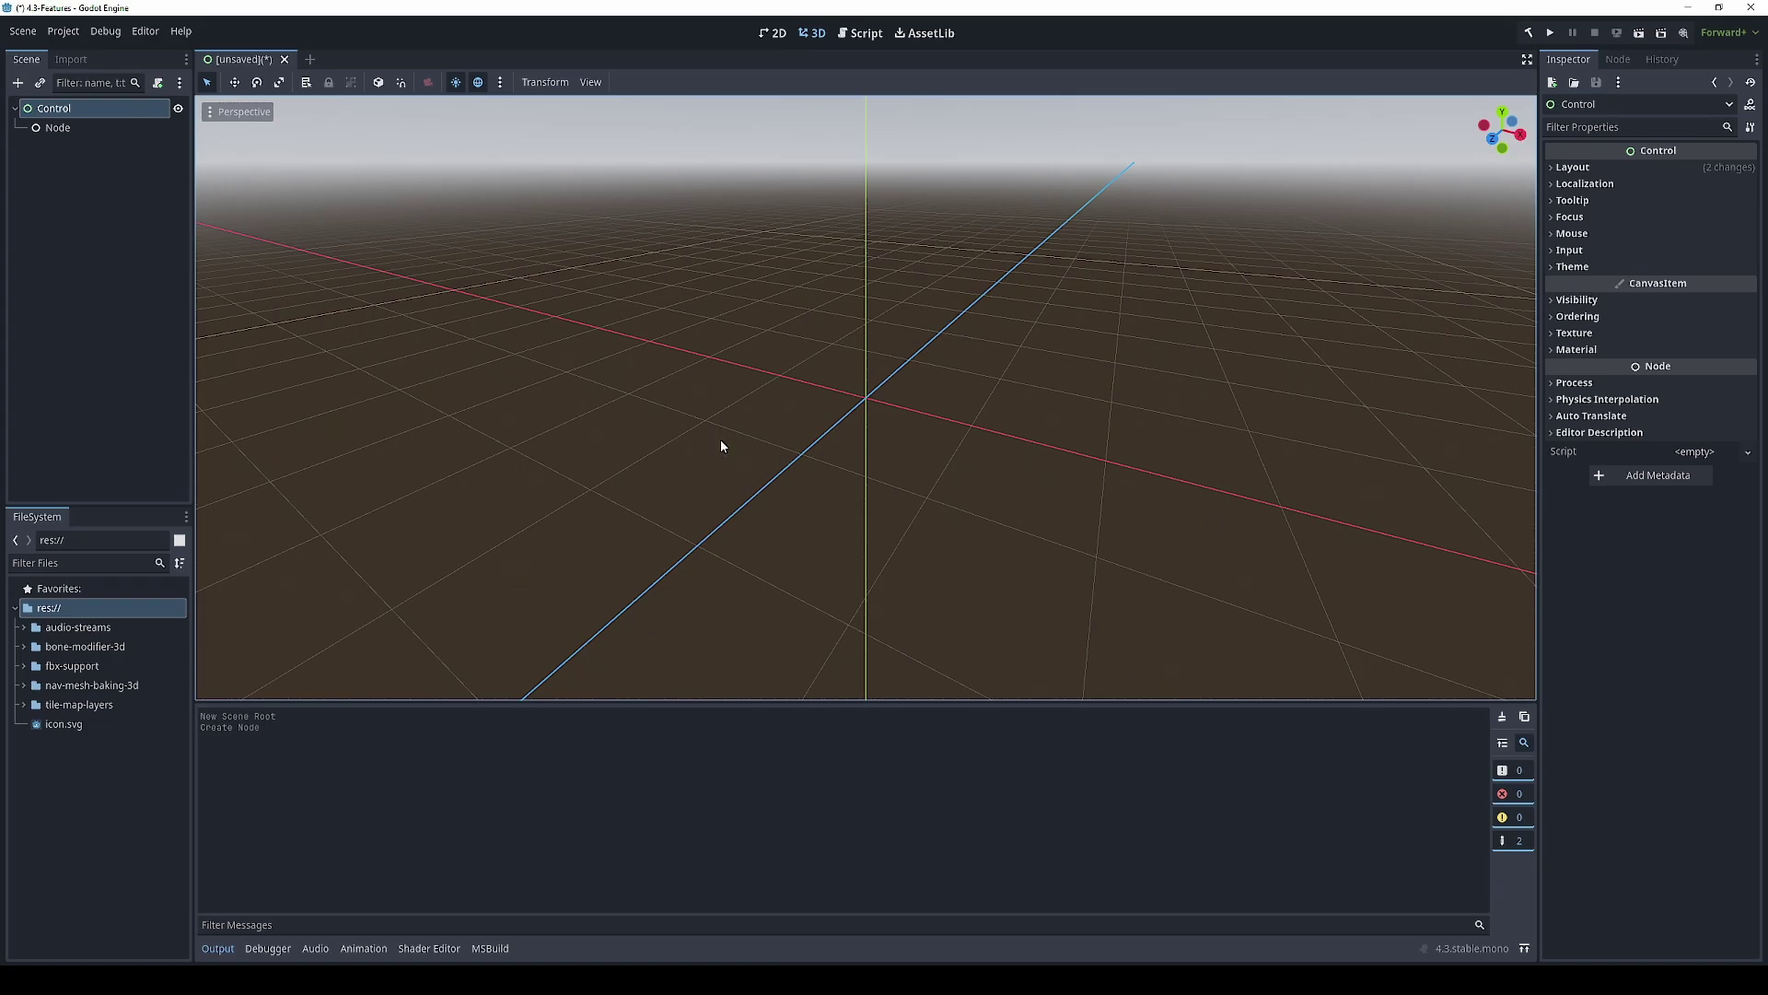
# Examine the Node2D, Camera2D, Node3D, Camera3D and XRCamera3D node types offered as children of the Control node
pyautogui.rightClick(55, 111)
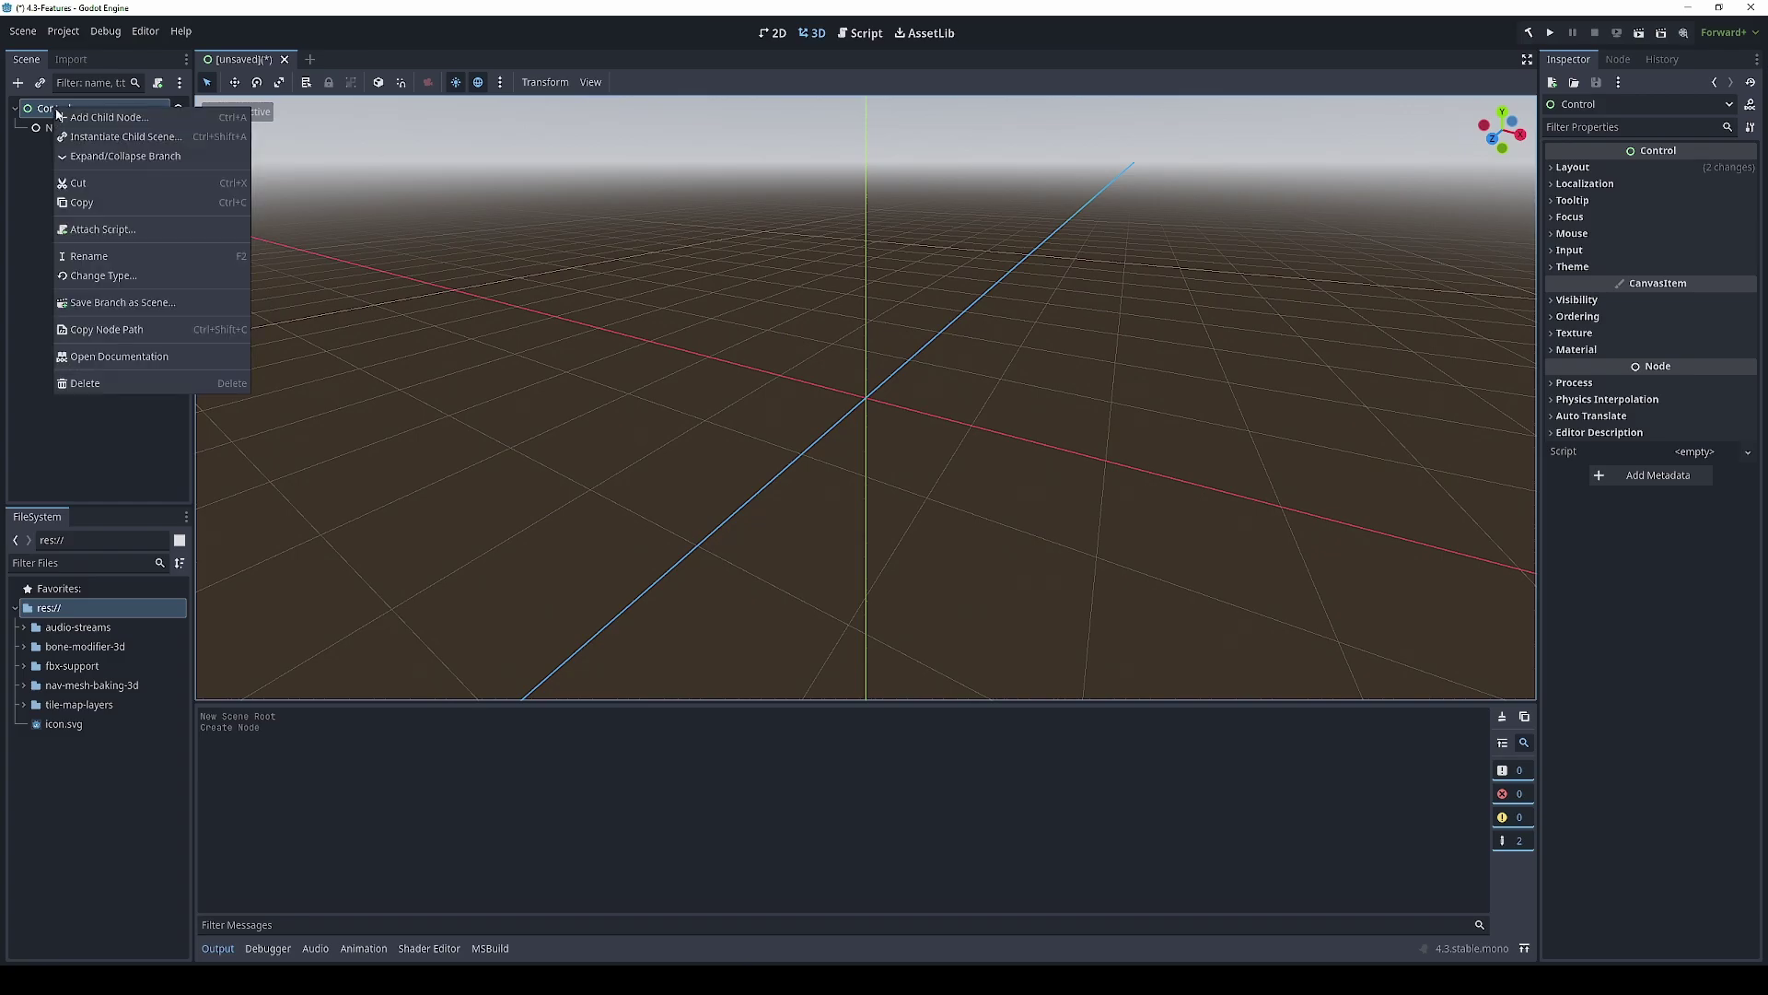
pyautogui.click(98, 119)
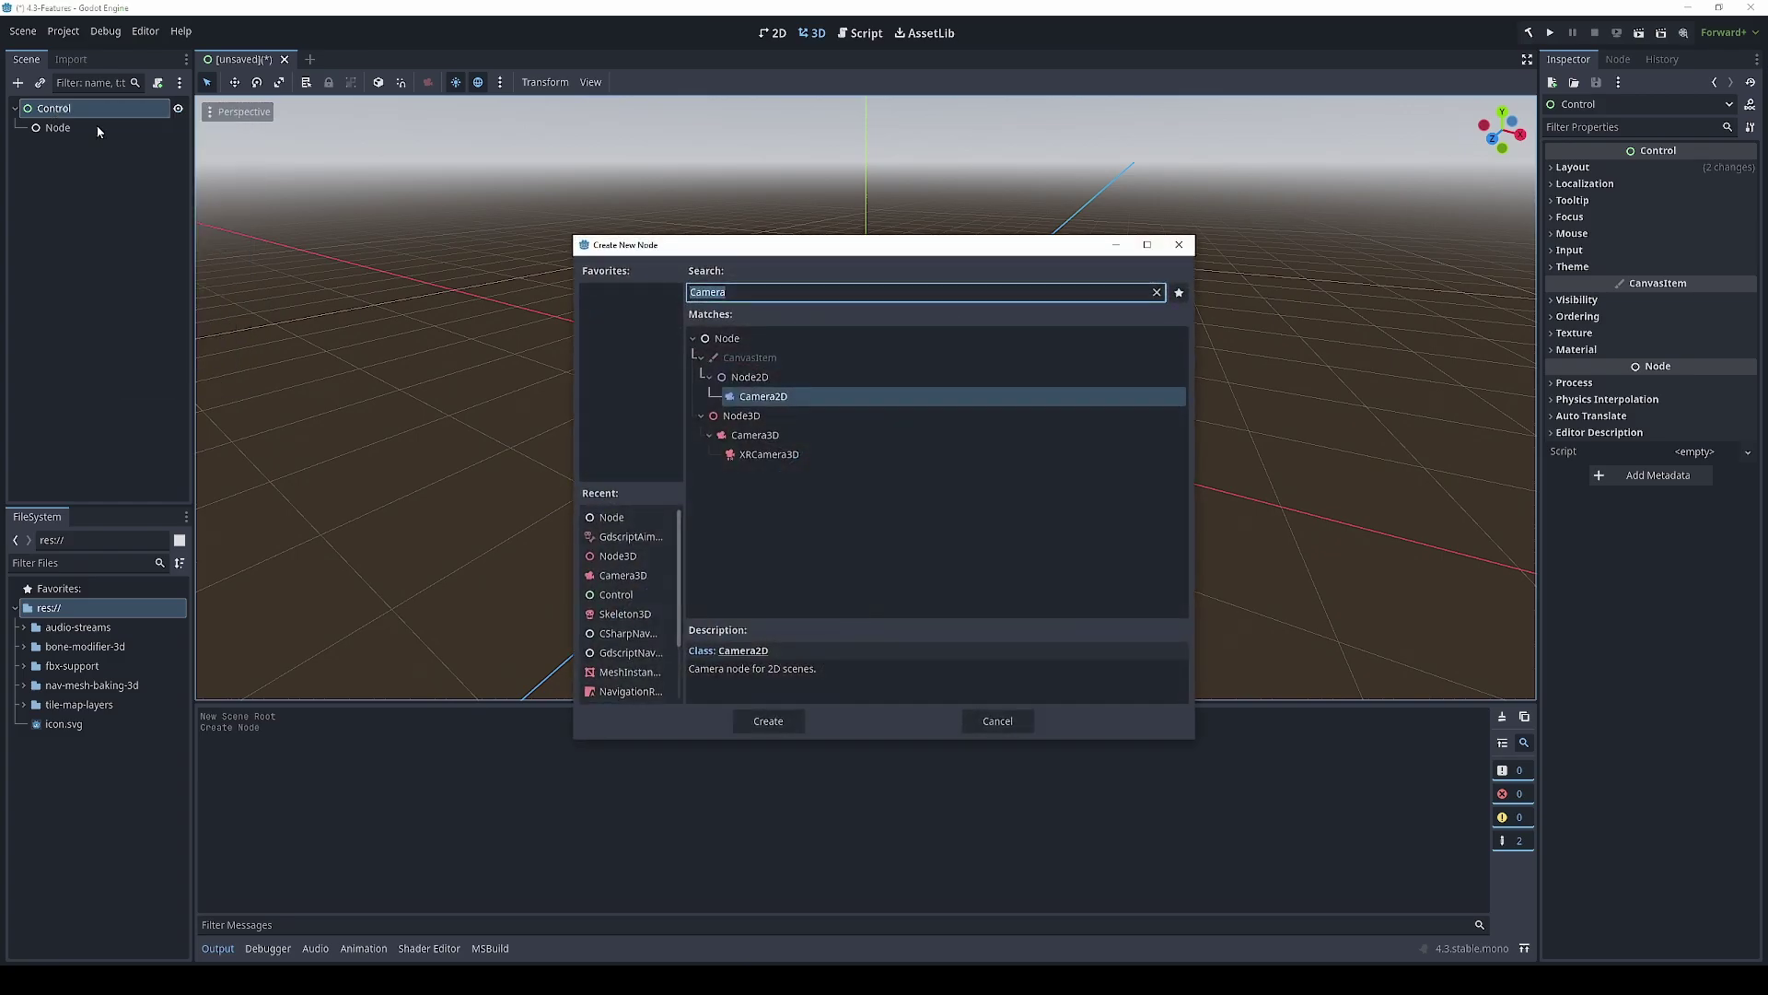
pyautogui.click(761, 378)
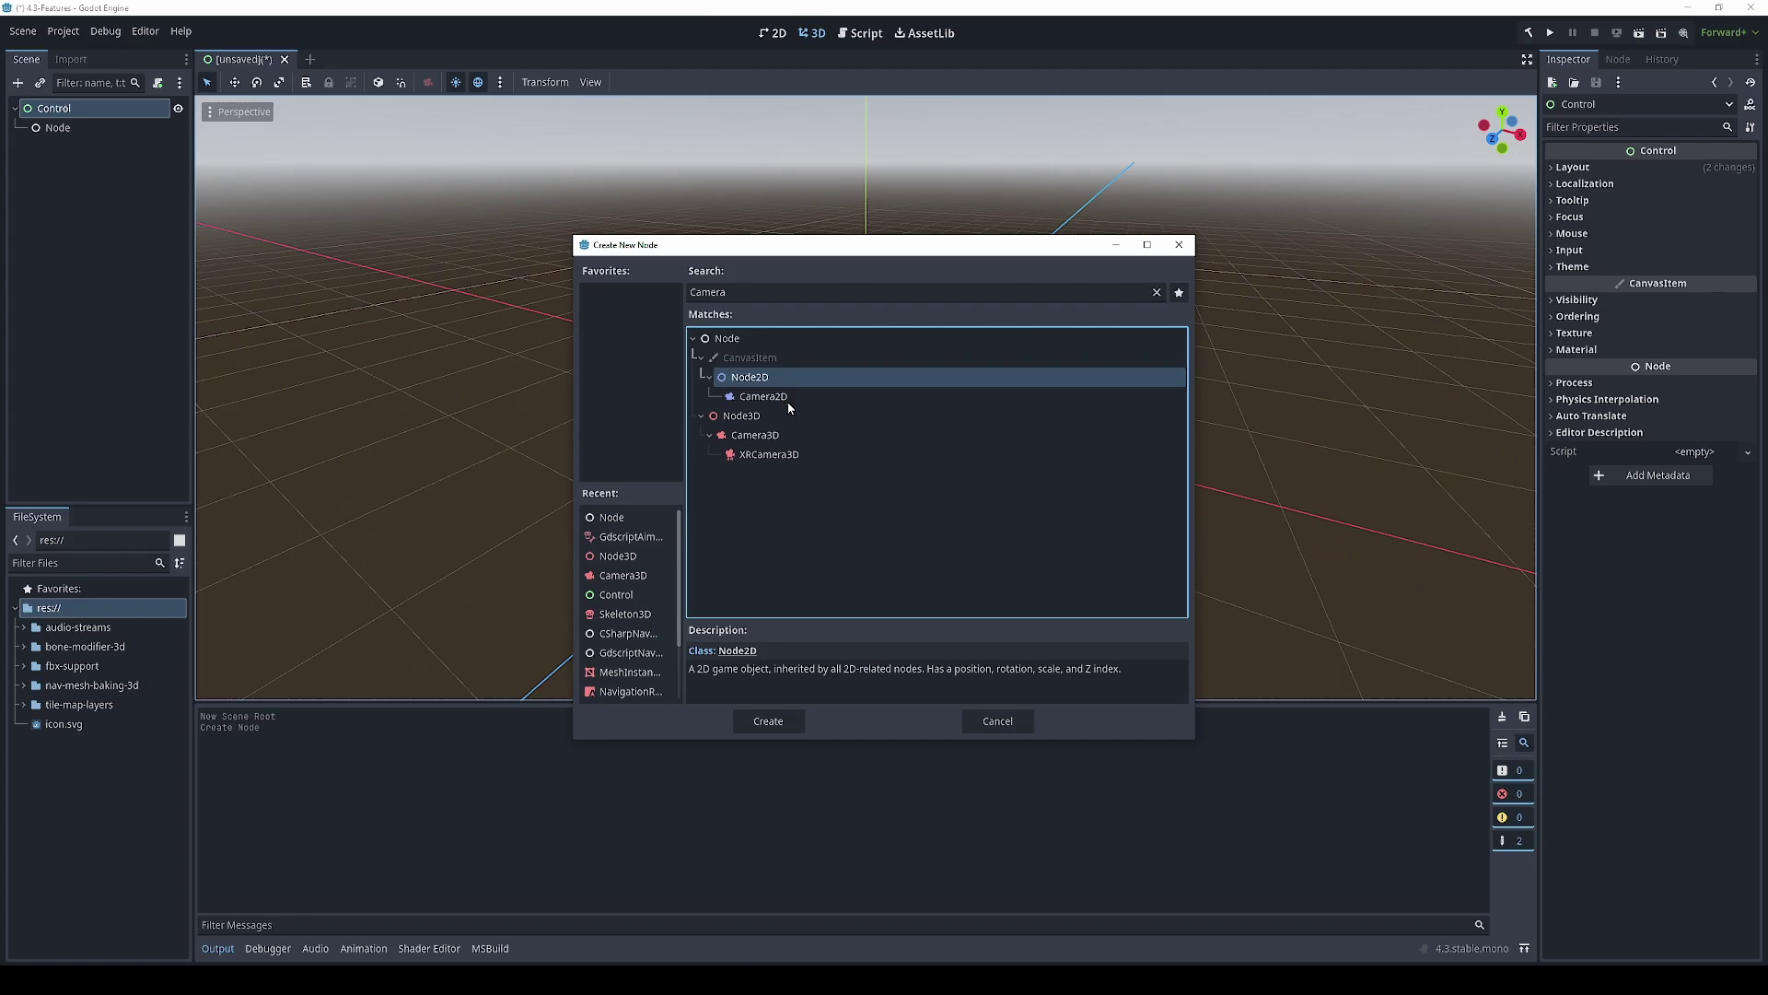
pyautogui.click(788, 396)
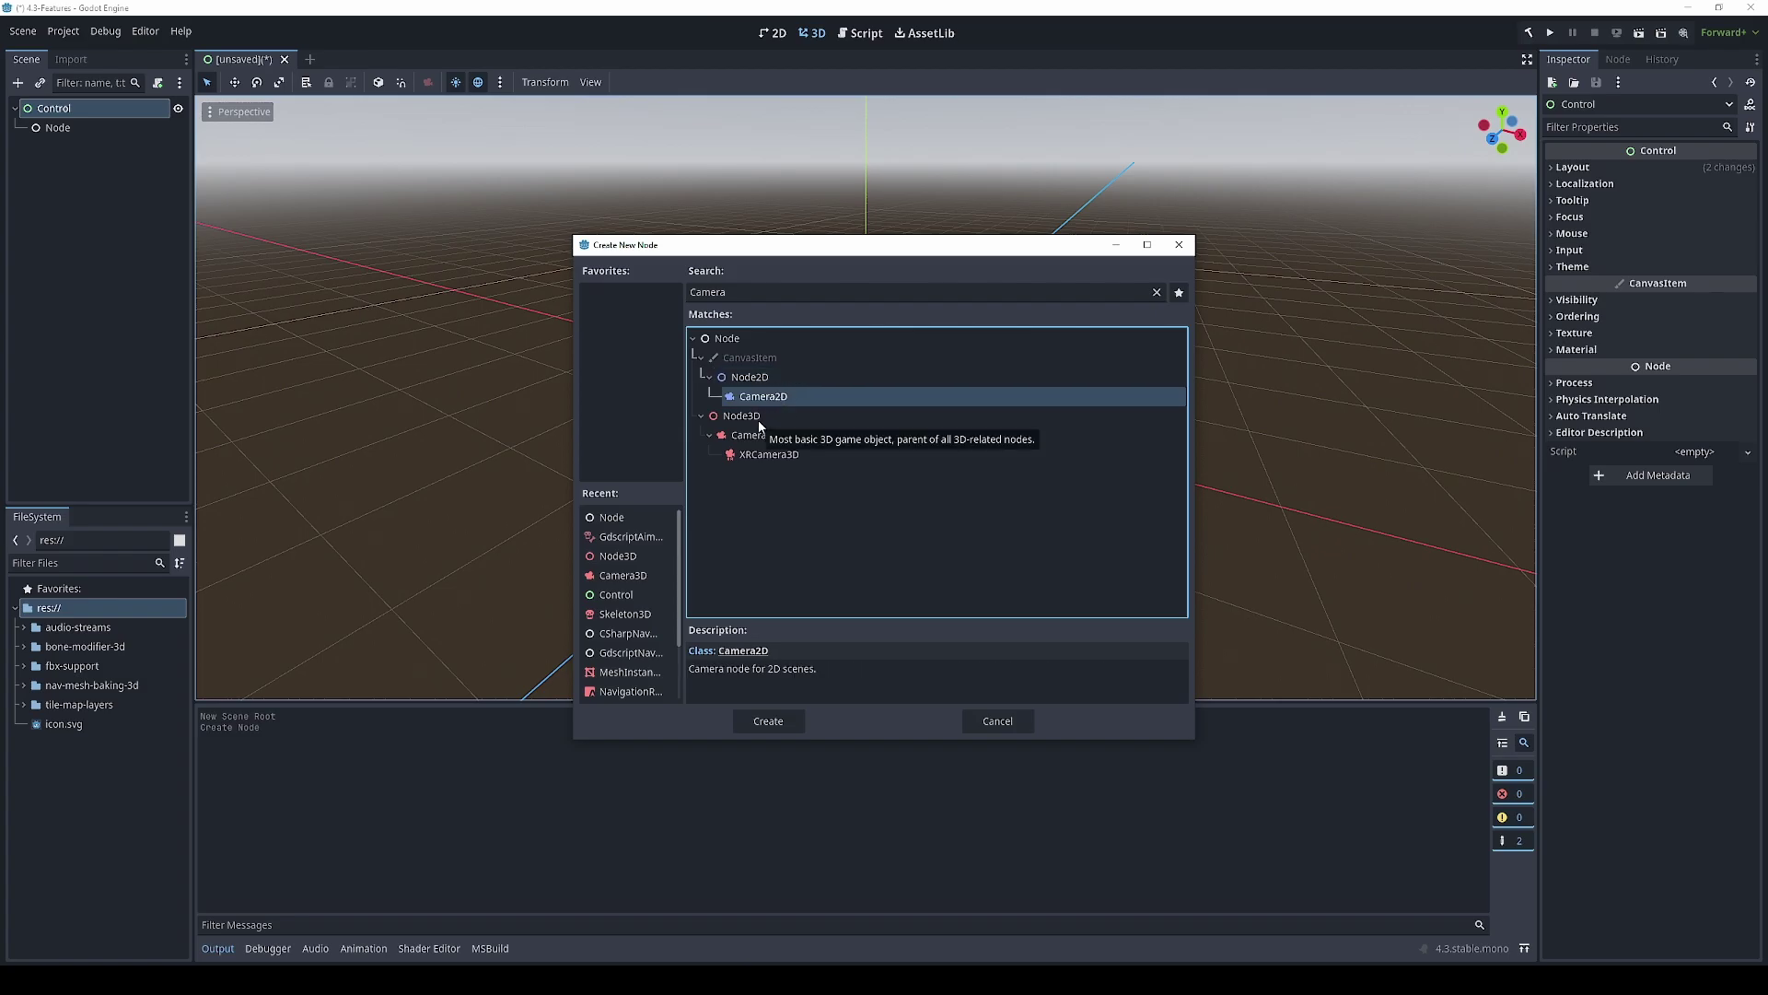
pyautogui.click(759, 414)
pyautogui.click(775, 440)
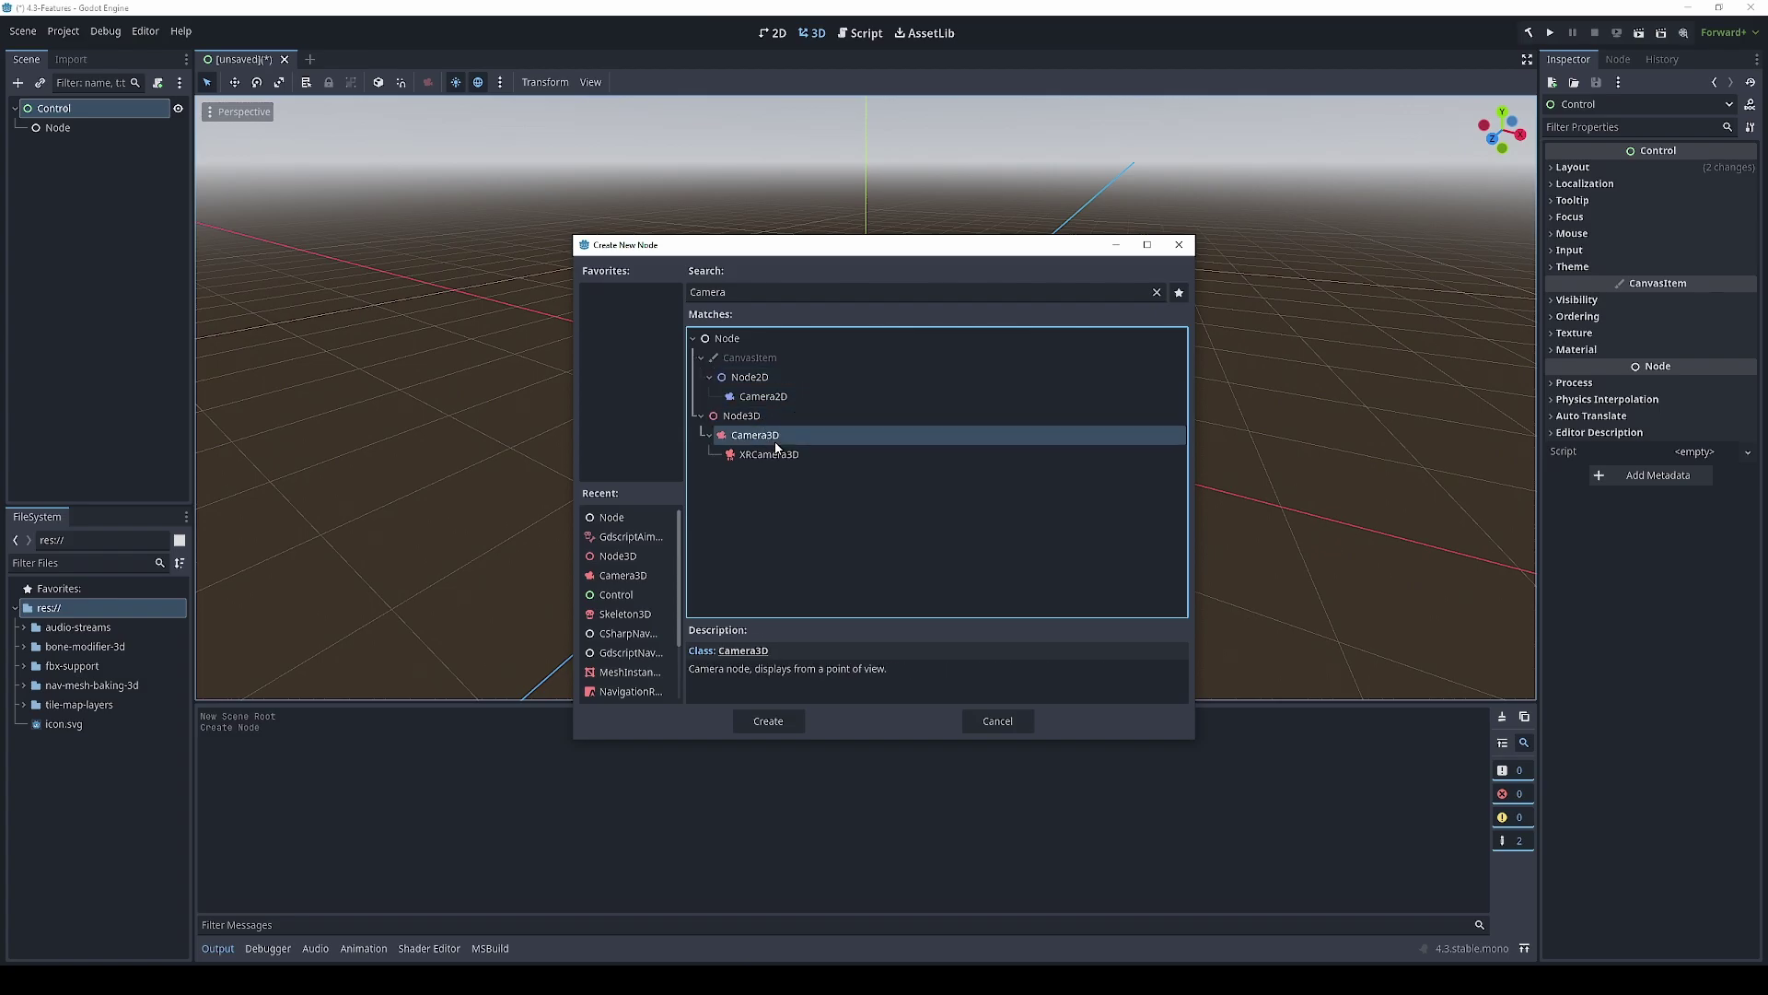
pyautogui.click(779, 458)
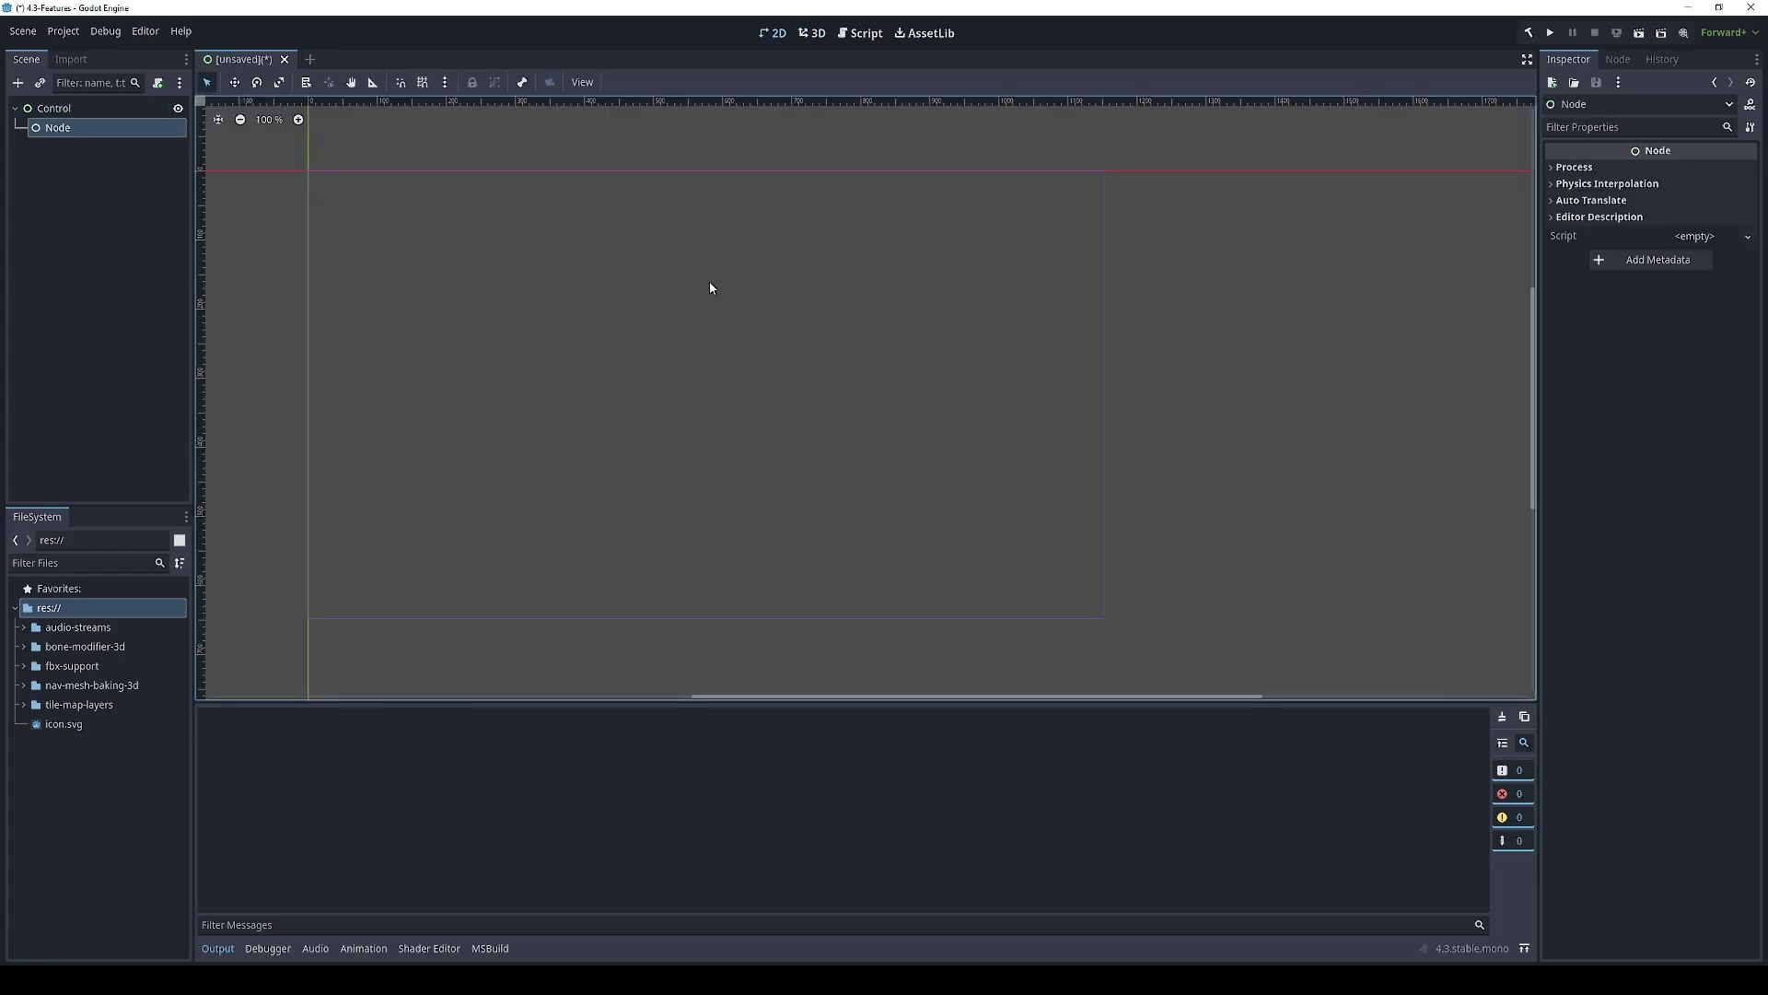
# Switch between the 3D and 2D workspaces with the child Node selected, finishing in 3D
pyautogui.click(809, 34)
pyautogui.click(777, 35)
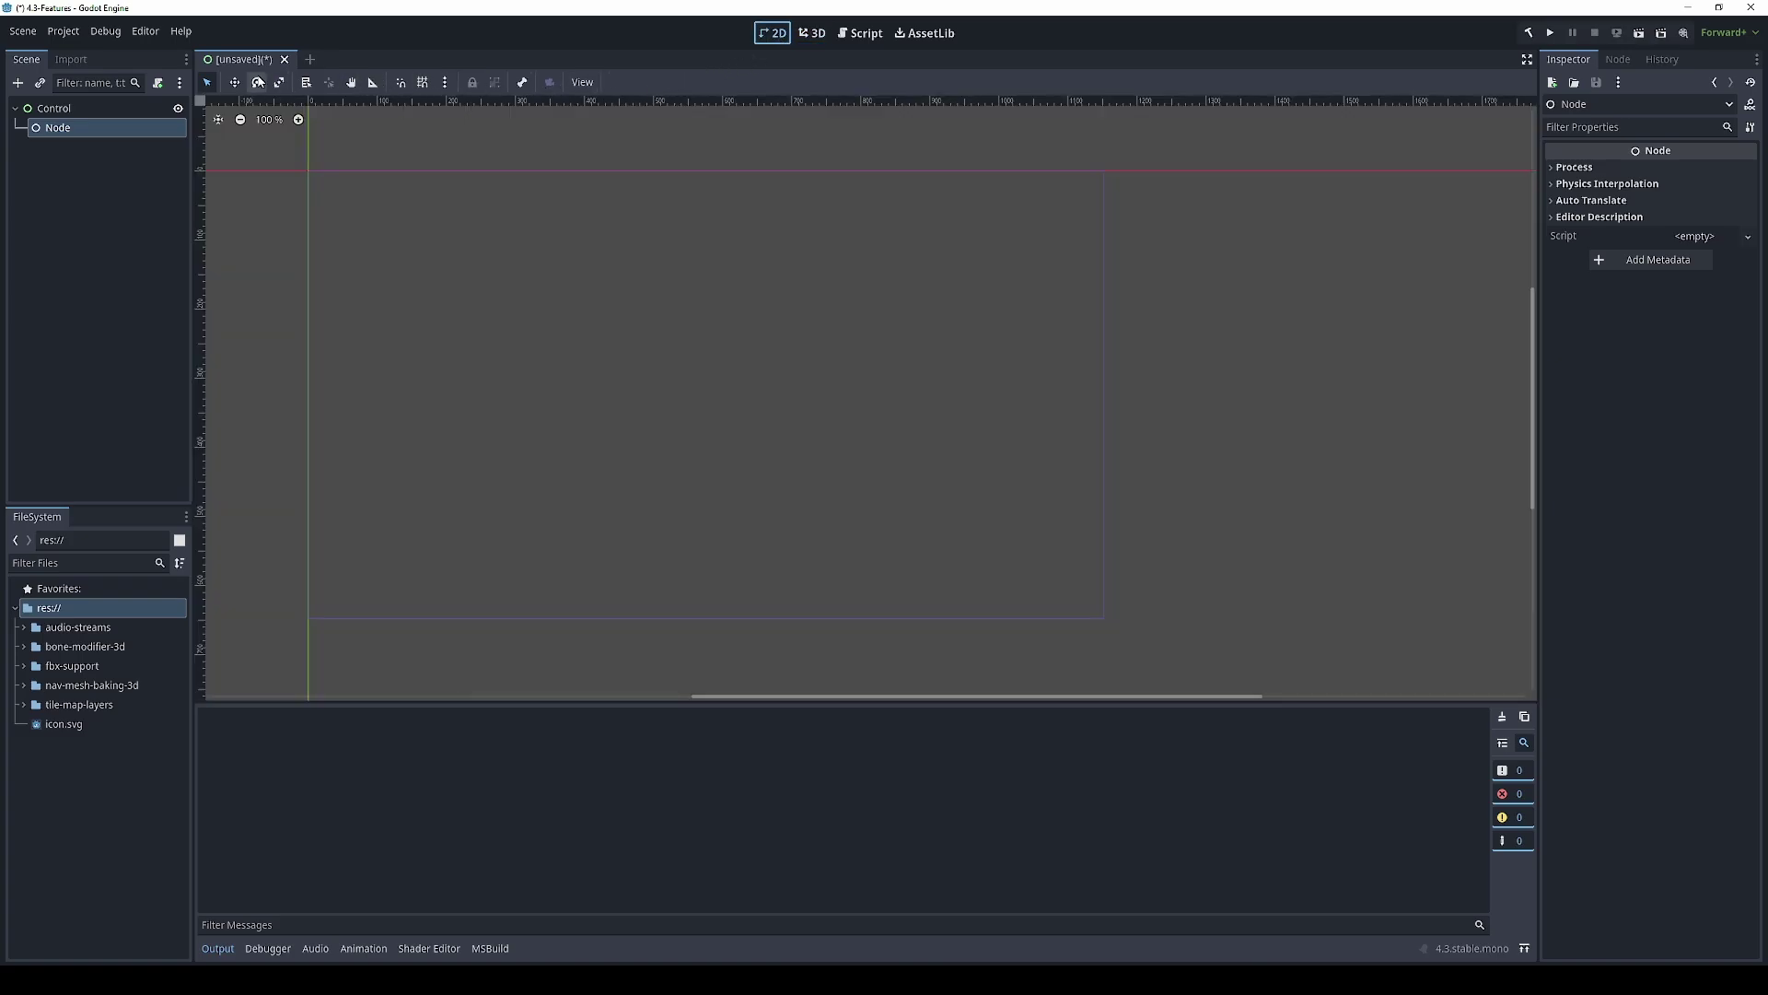
pyautogui.click(820, 37)
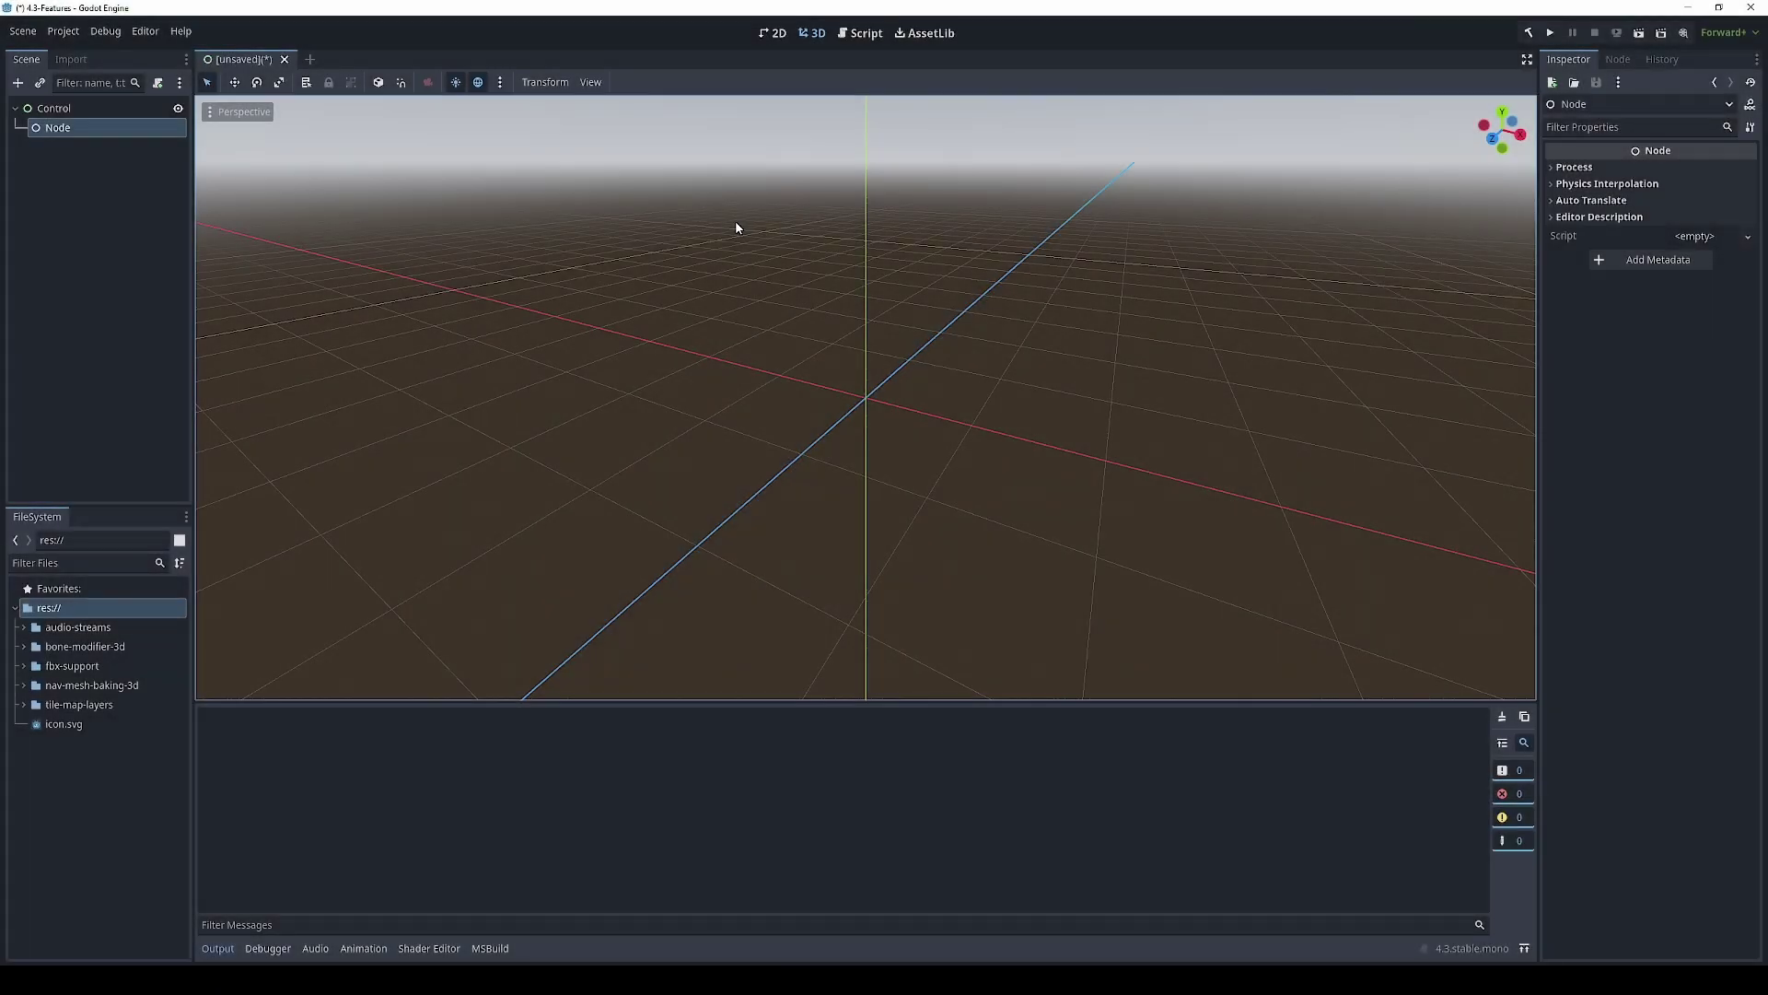
# Save the scene in the project root as root.scn, using the binary SCN file type
pyautogui.rightClick(264, 65)
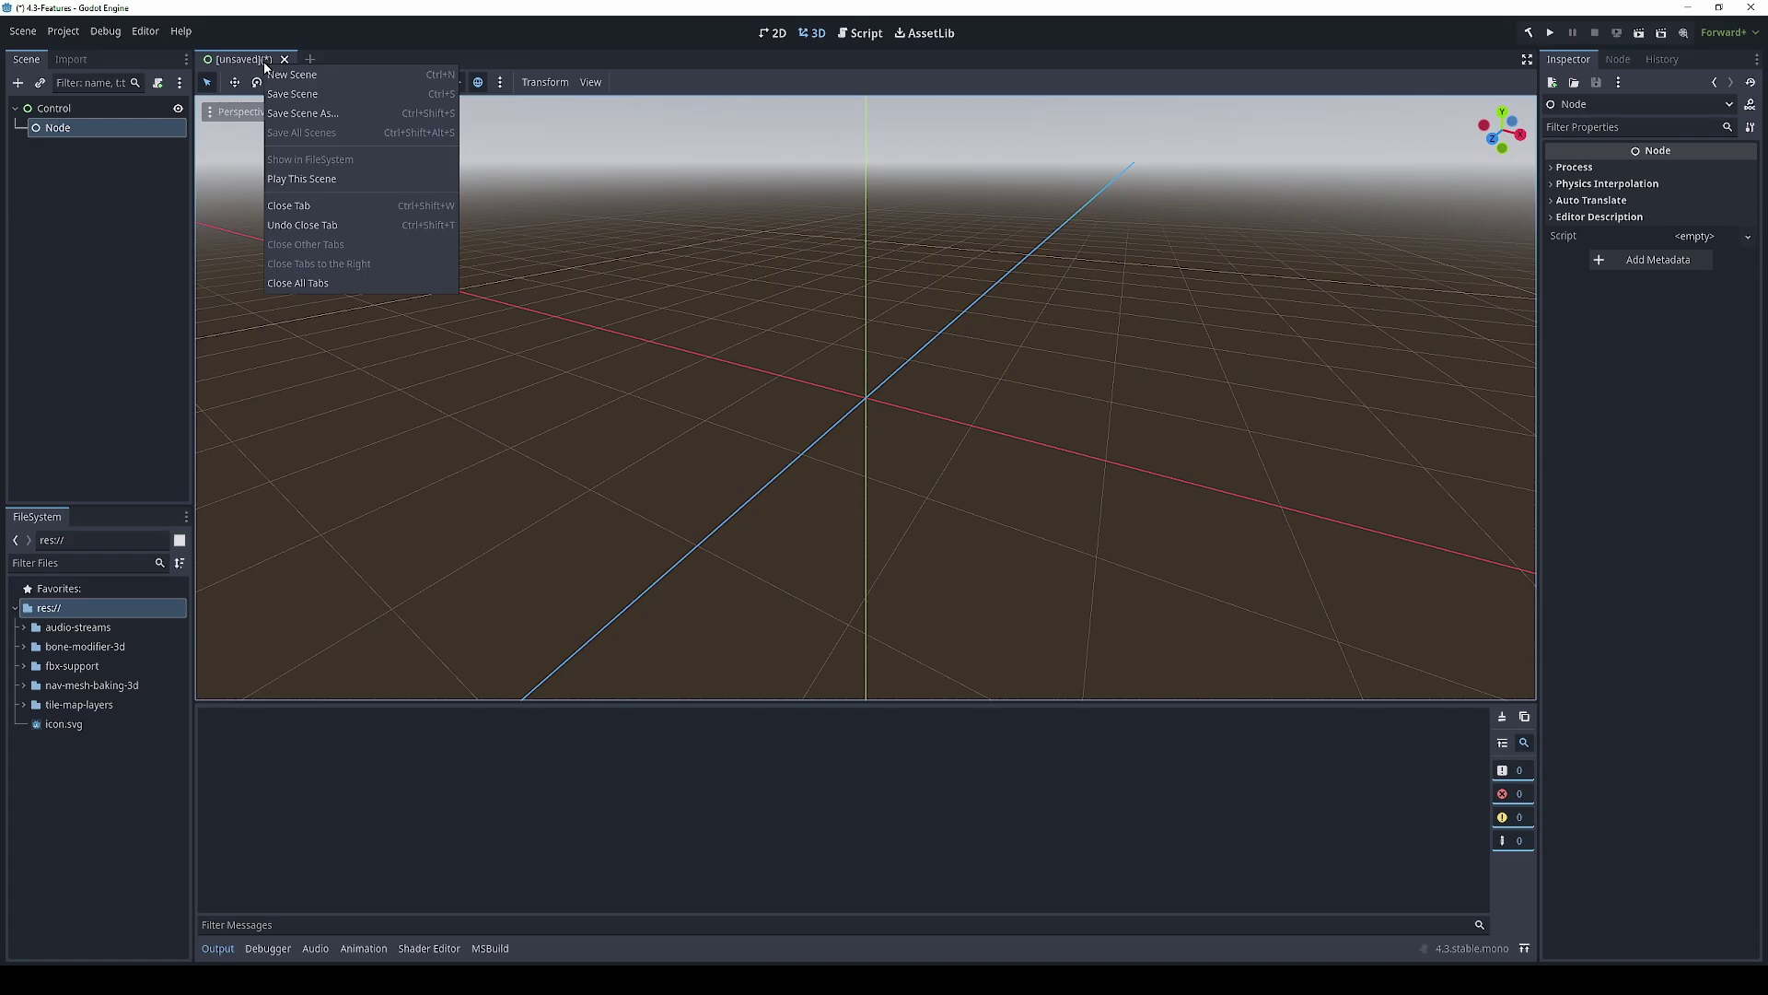
pyautogui.click(303, 114)
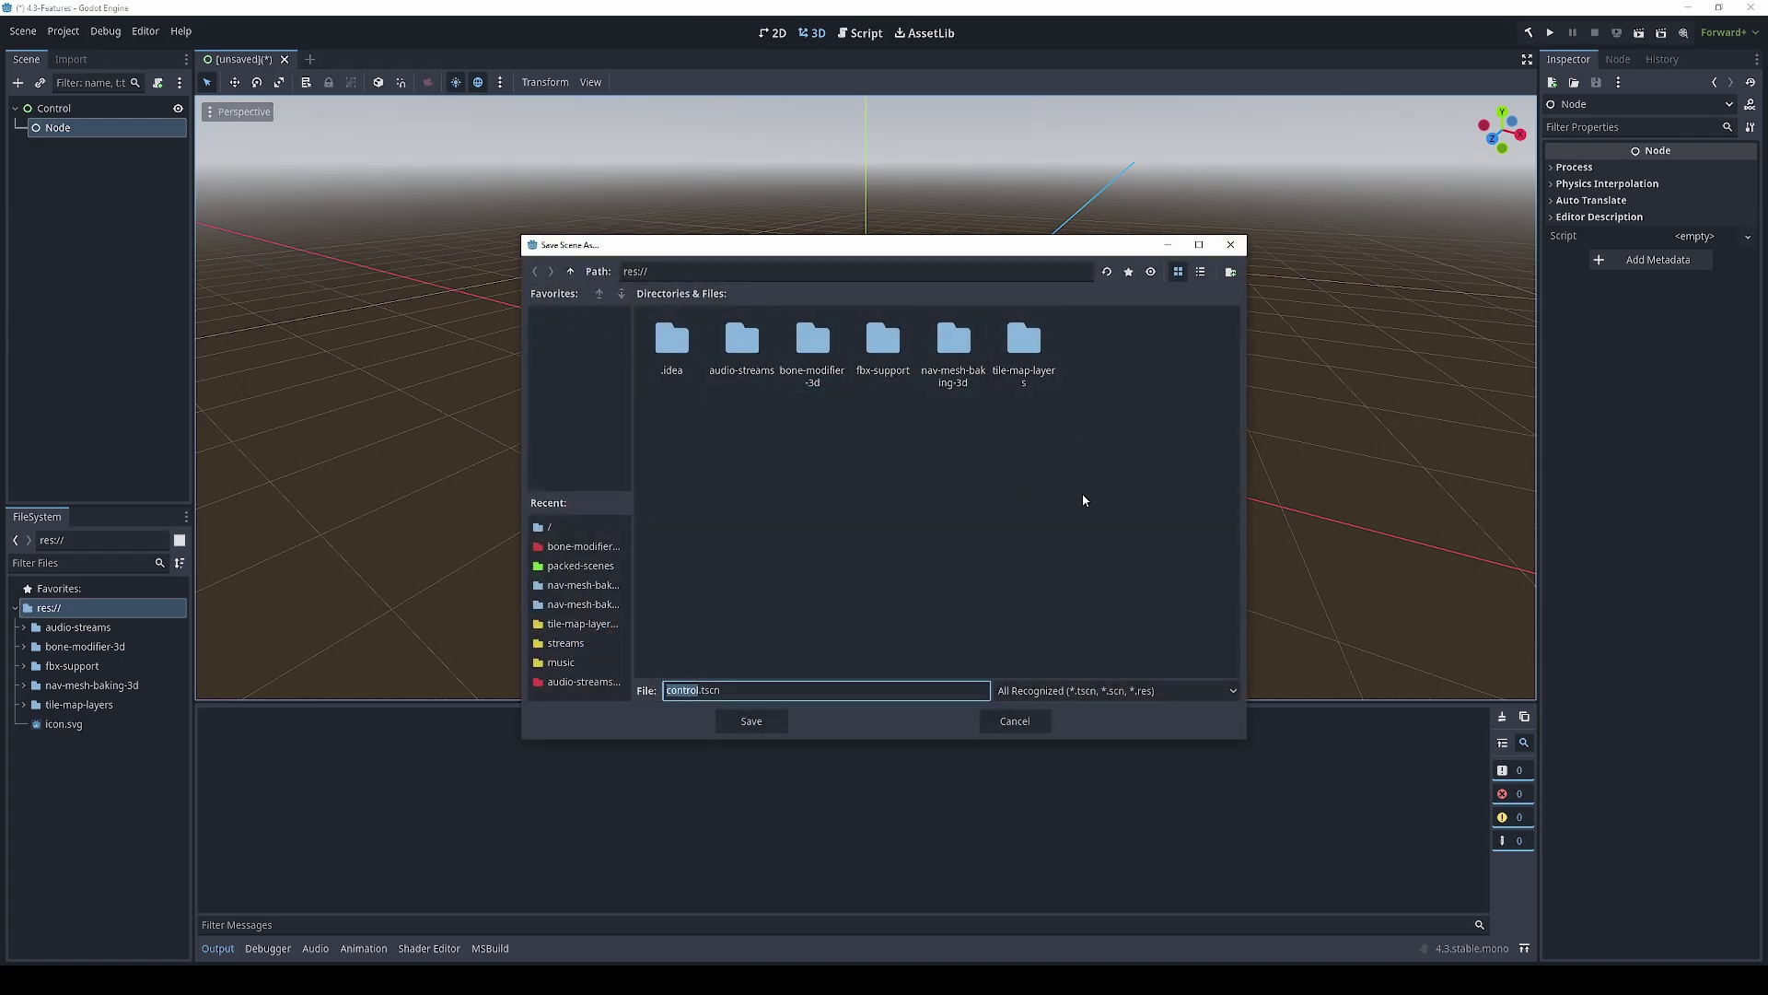
pyautogui.click(1130, 691)
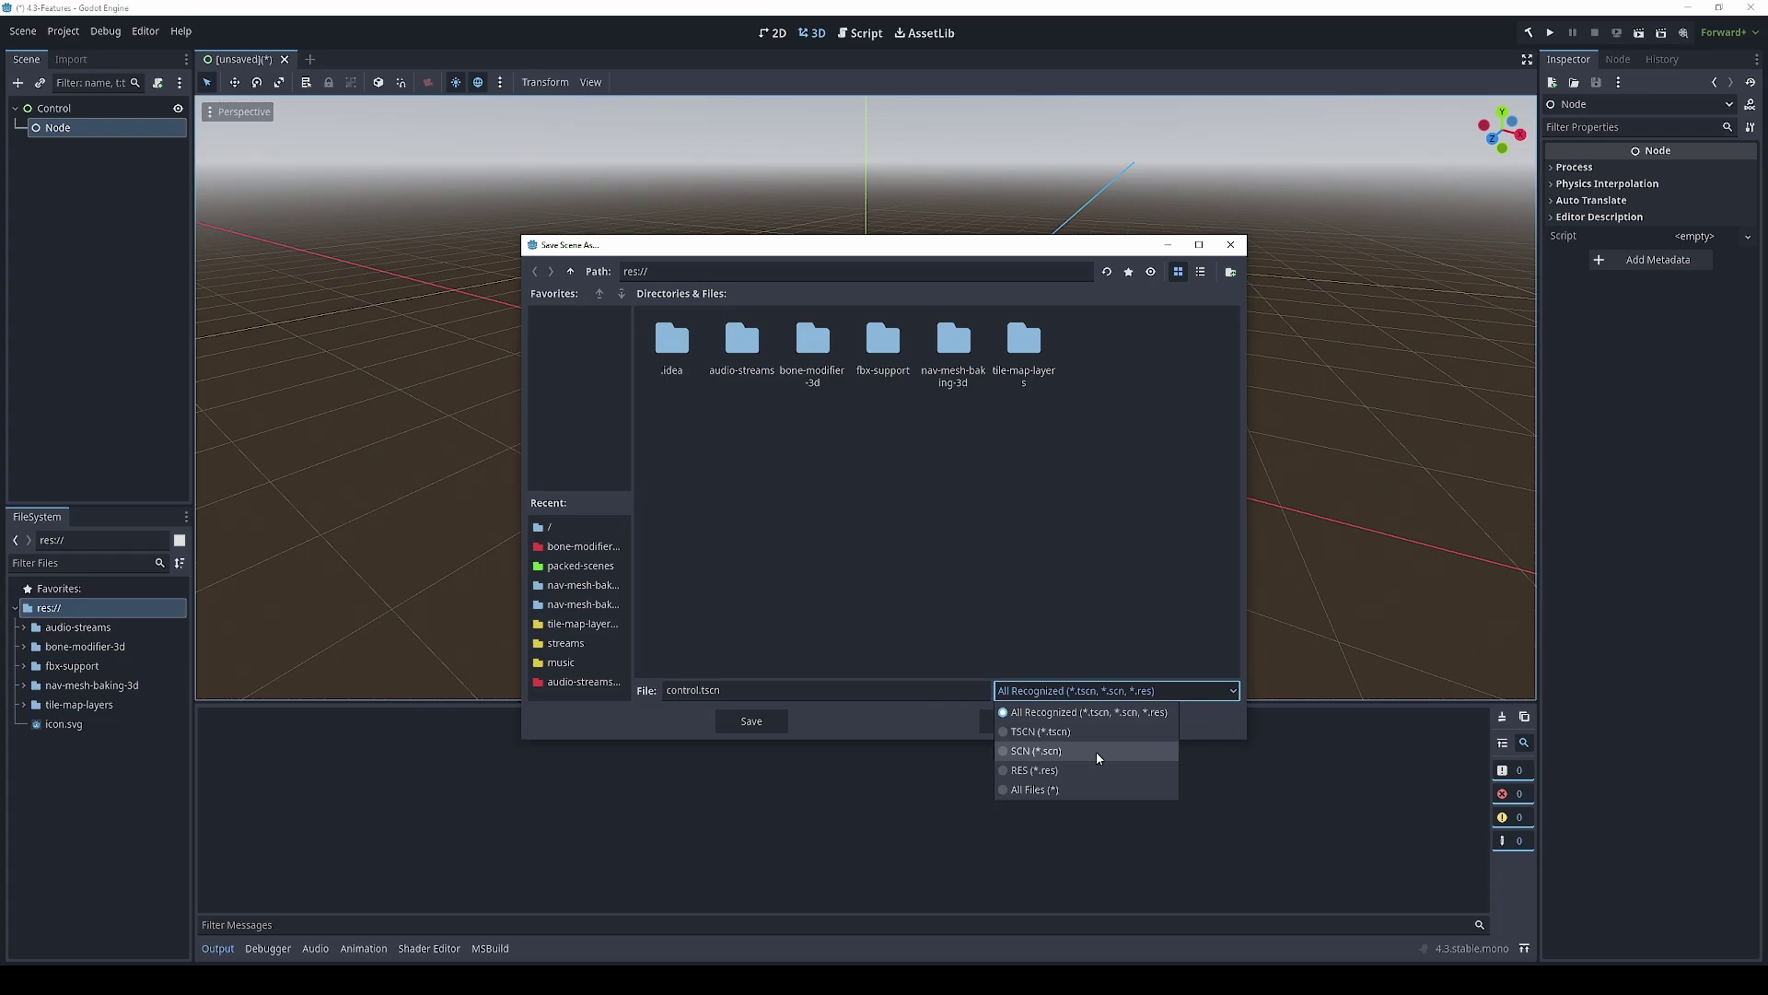
pyautogui.click(1098, 752)
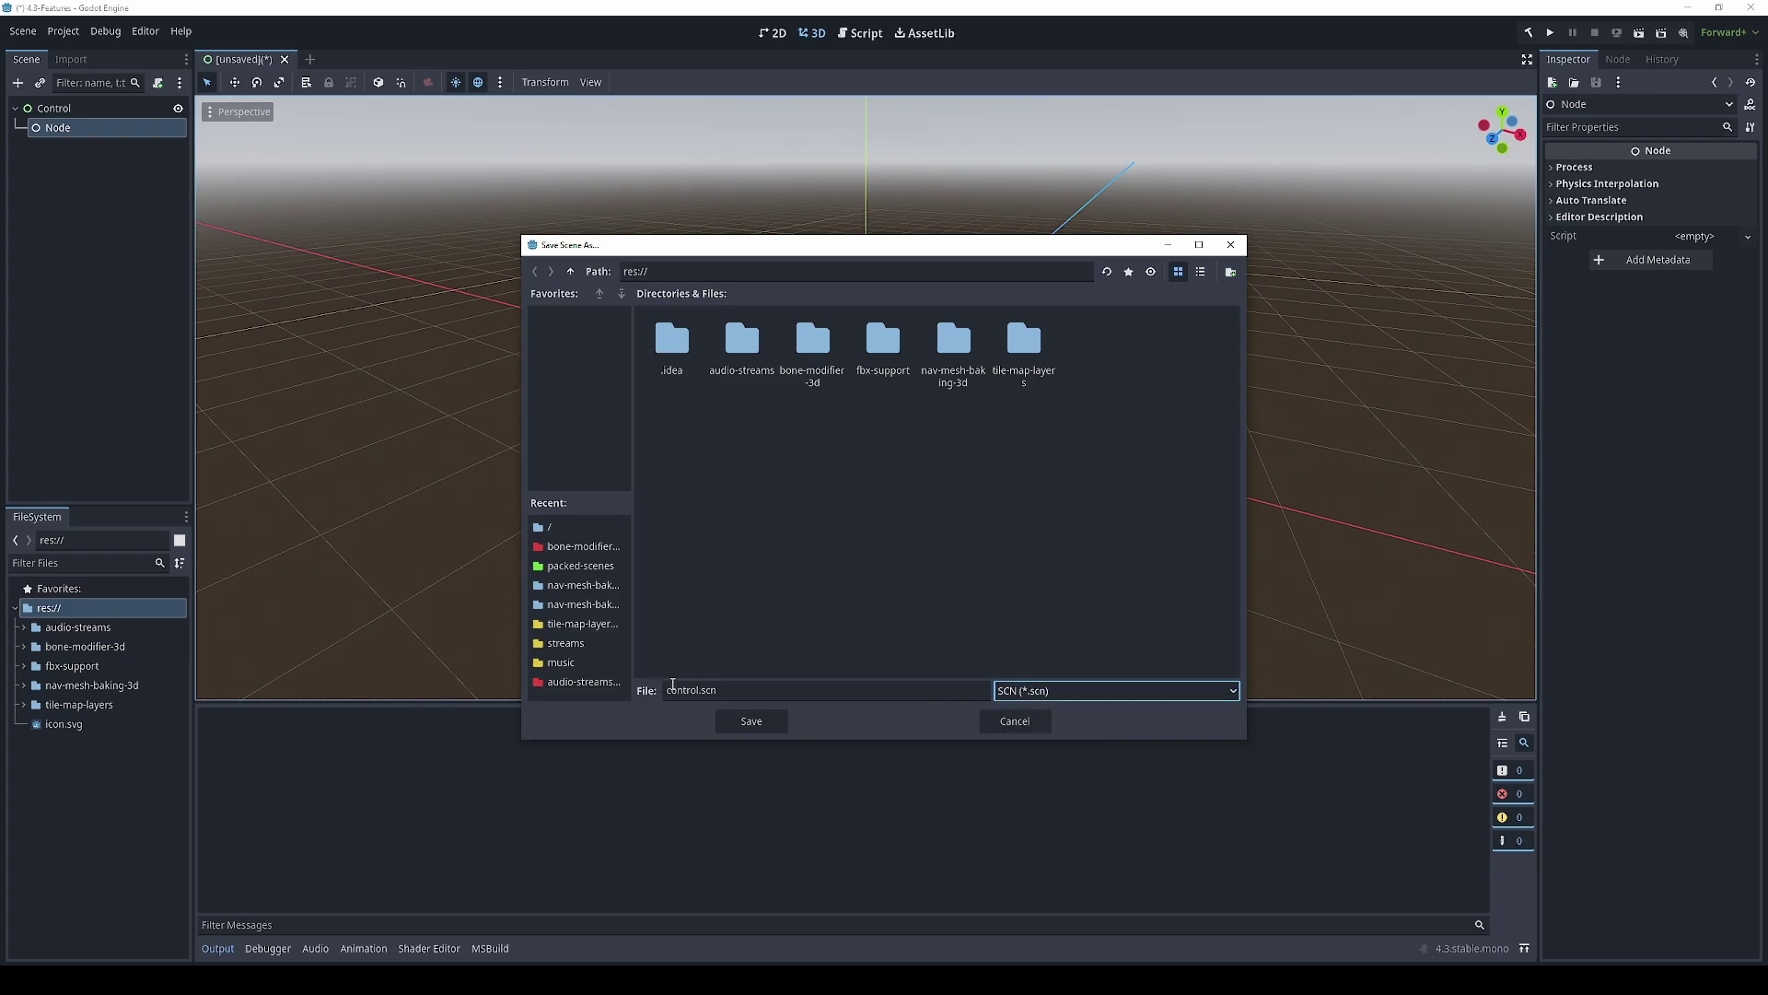
pyautogui.doubleClick(672, 689)
pyautogui.write('root')
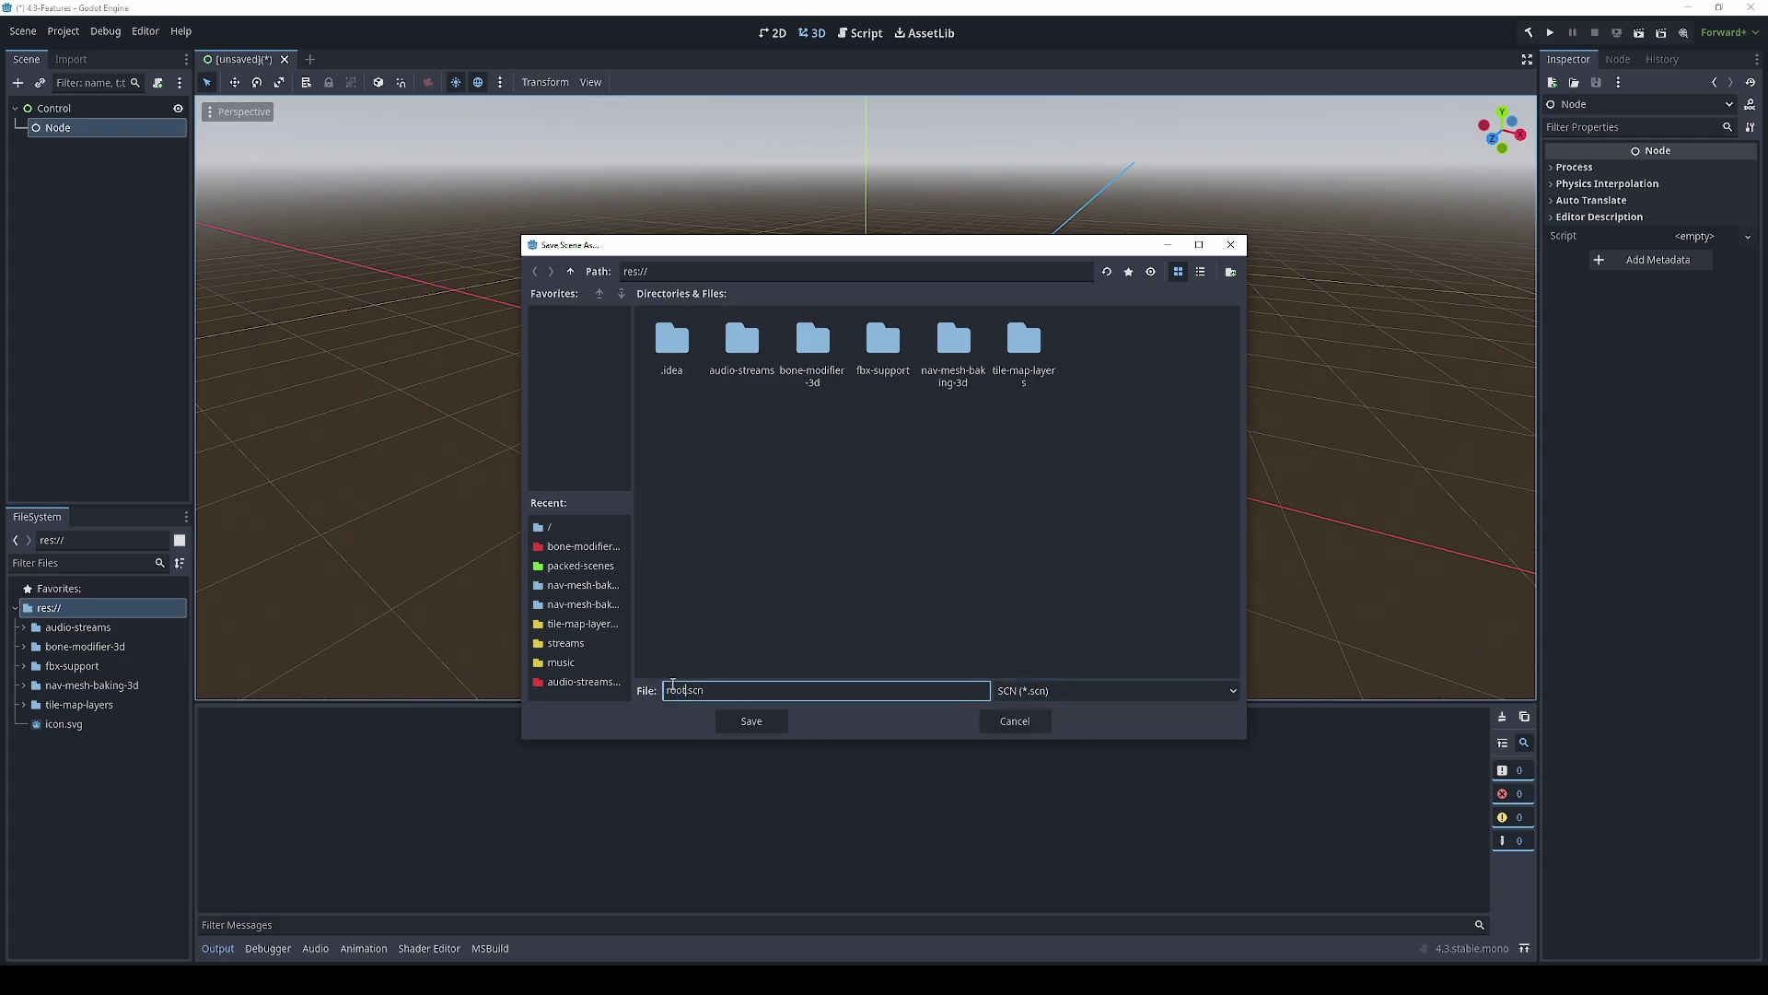
pyautogui.click(772, 724)
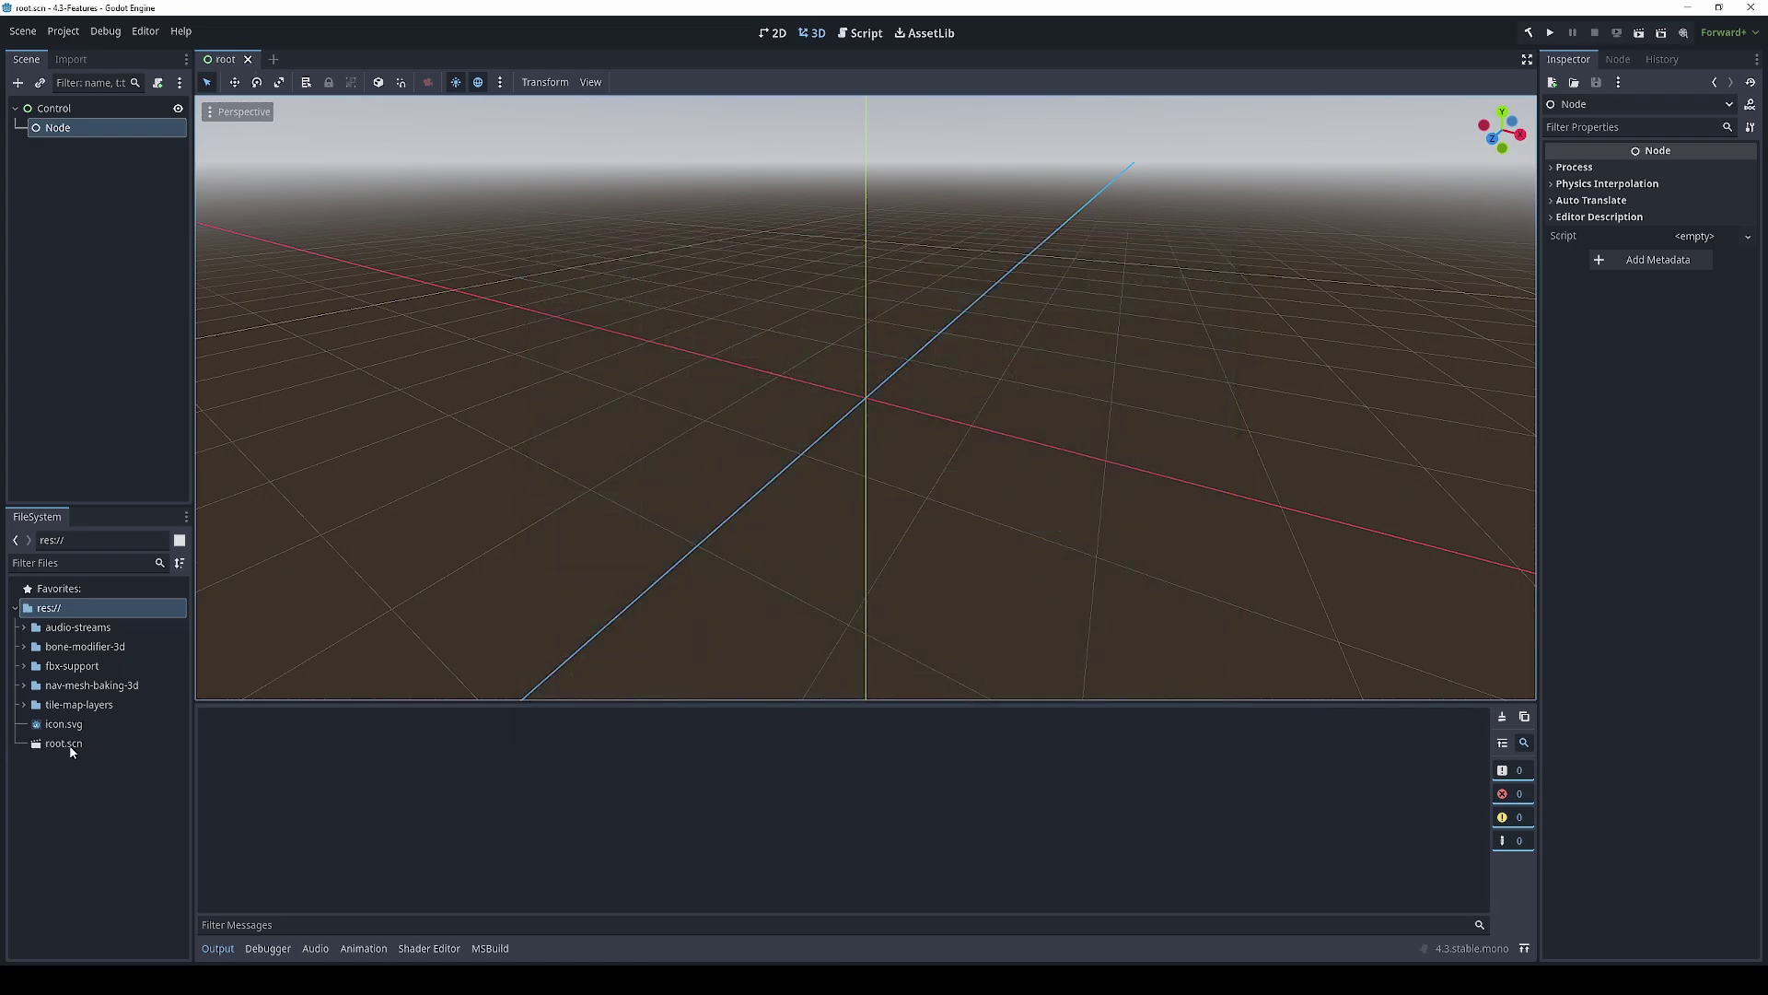
# Inspect the details of root.scn, icon.svg, the Control node's layout properties and the child Node
pyautogui.click(62, 743)
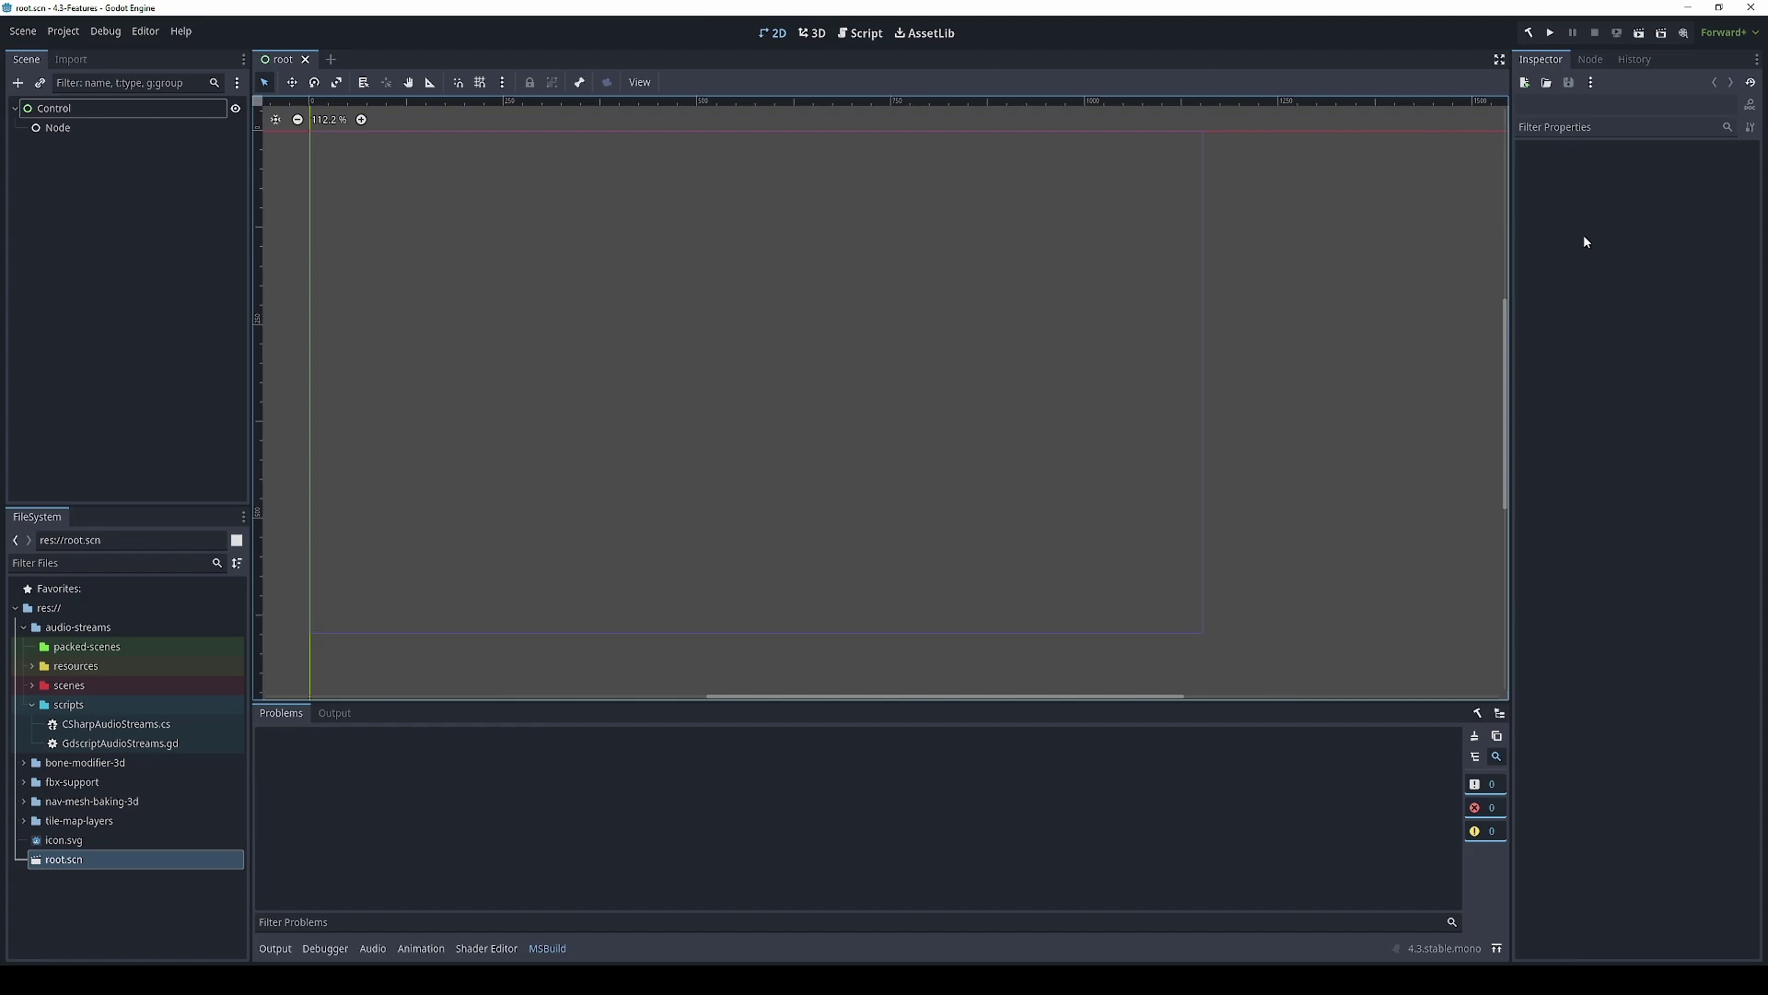
pyautogui.click(1549, 59)
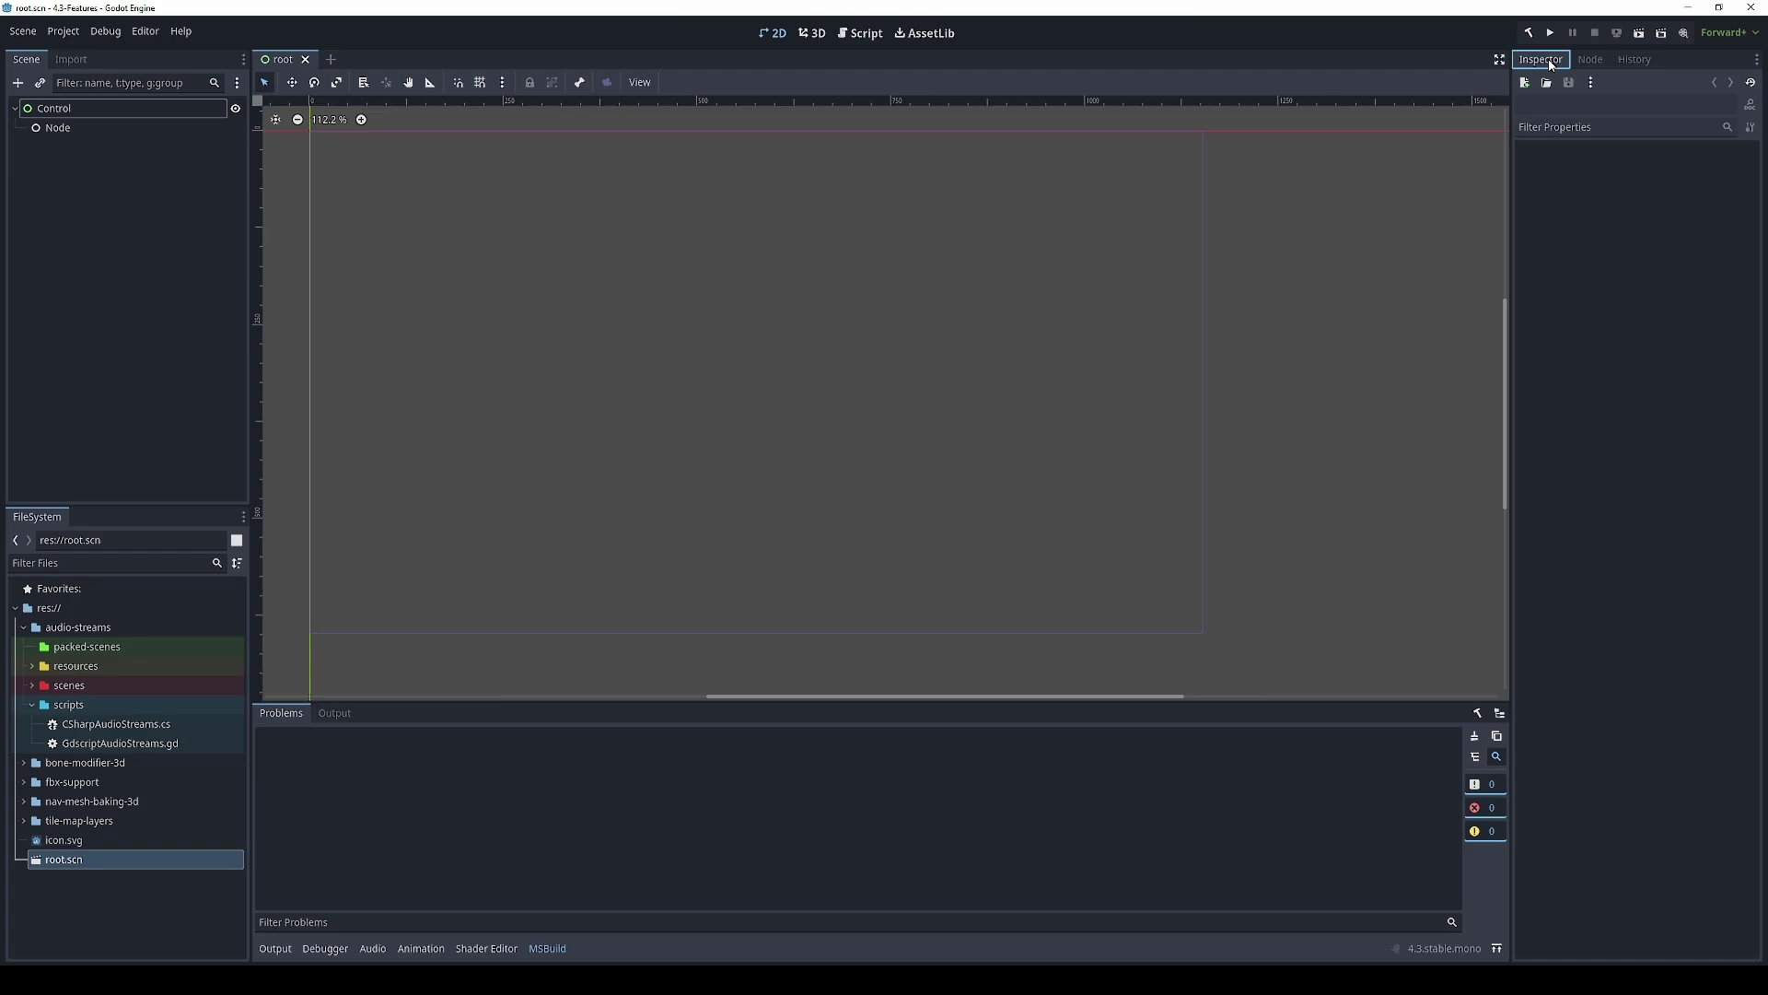
pyautogui.click(58, 840)
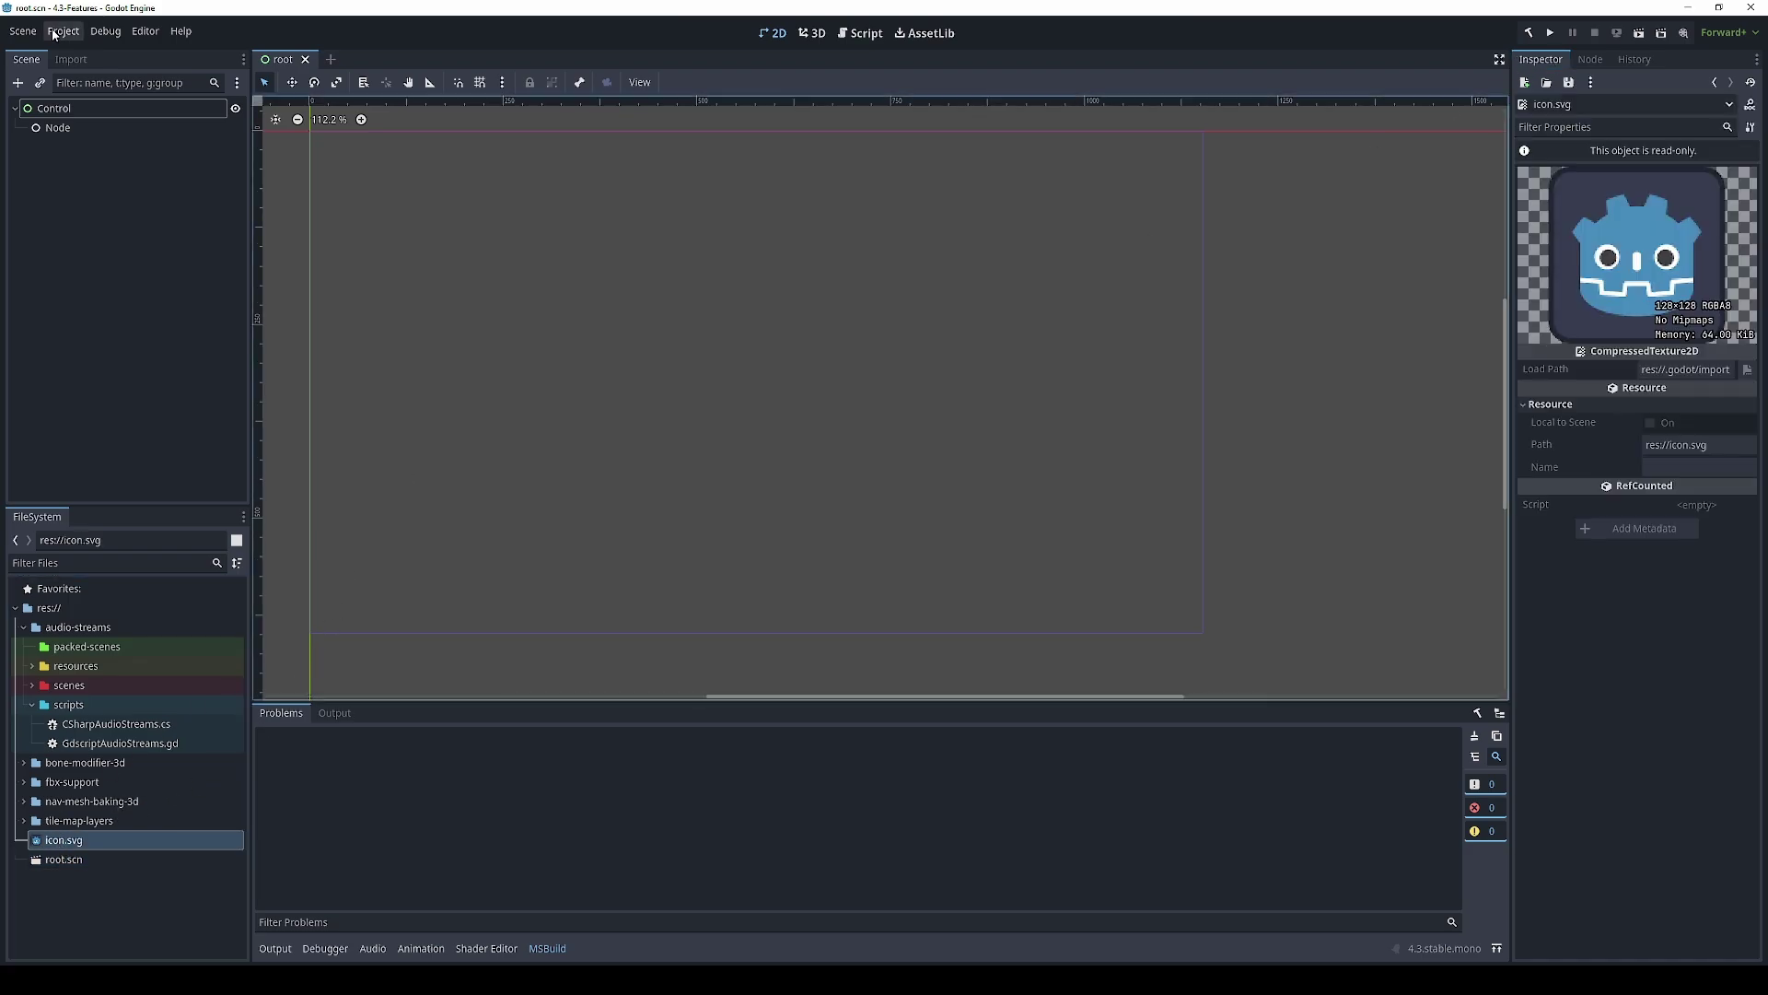
pyautogui.click(55, 111)
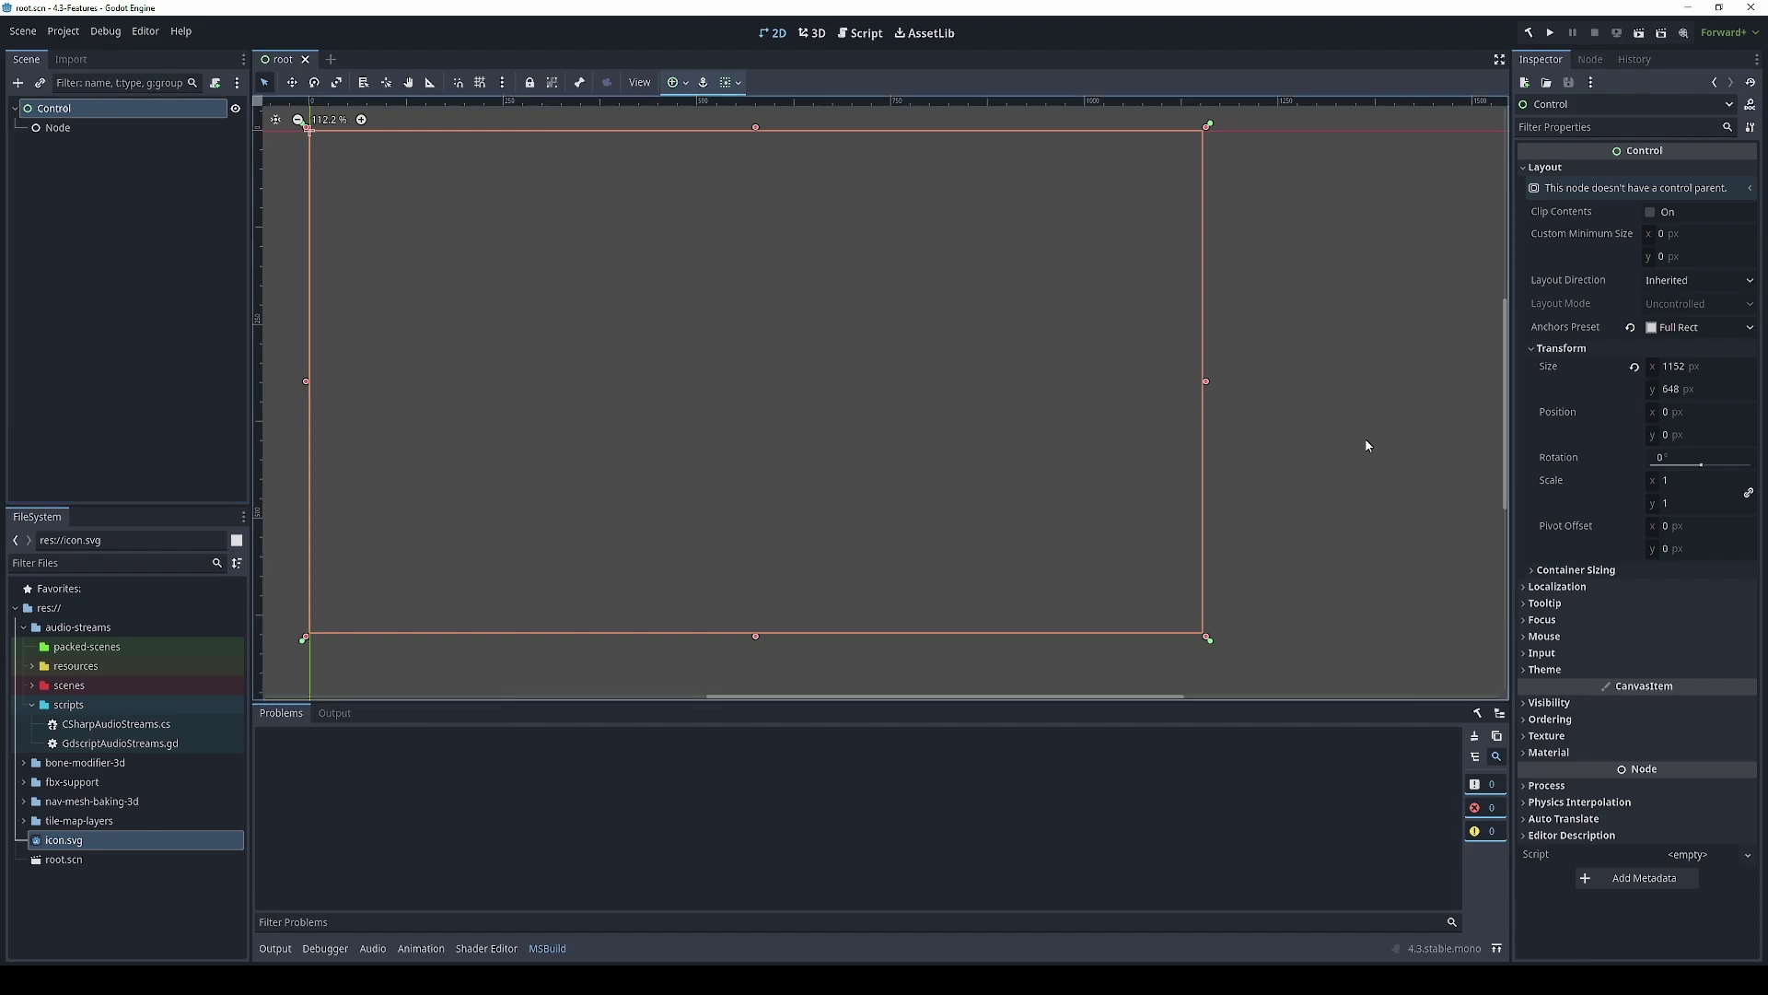
pyautogui.click(1607, 168)
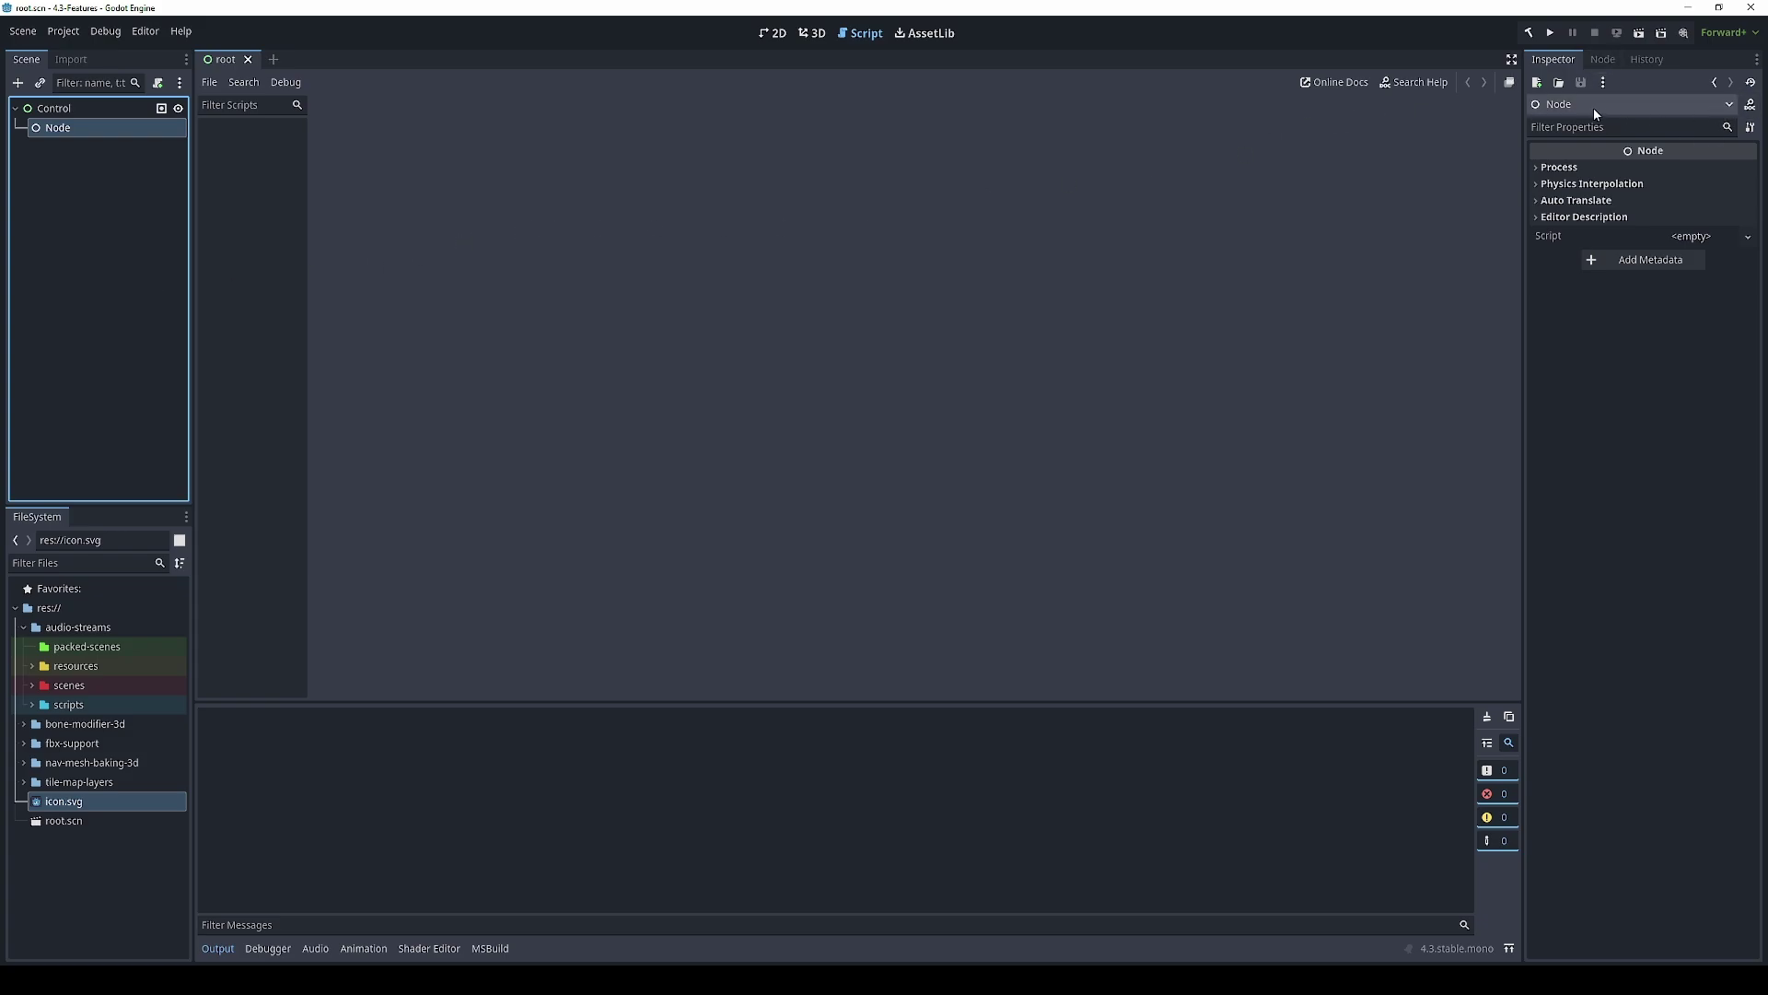
pyautogui.click(1750, 105)
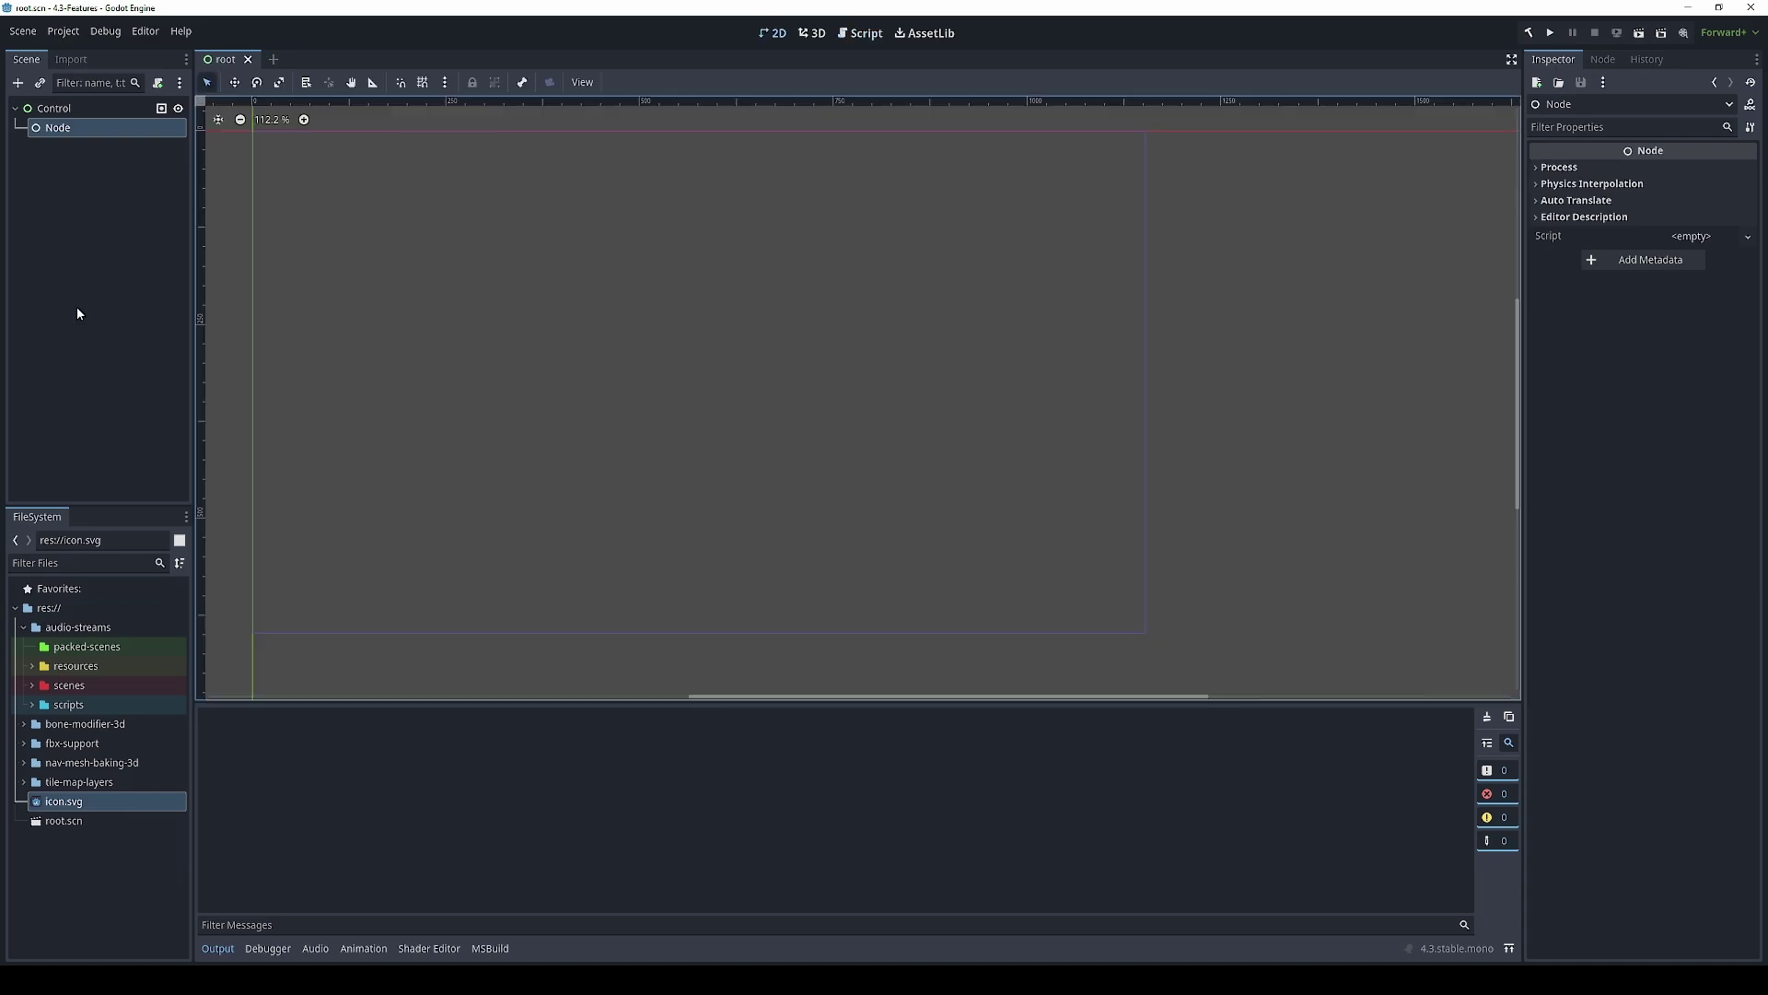
# Filter the child Node's properties by "Process" and the Control node's properties by "Position", checking the matching Layout section
pyautogui.click(1568, 126)
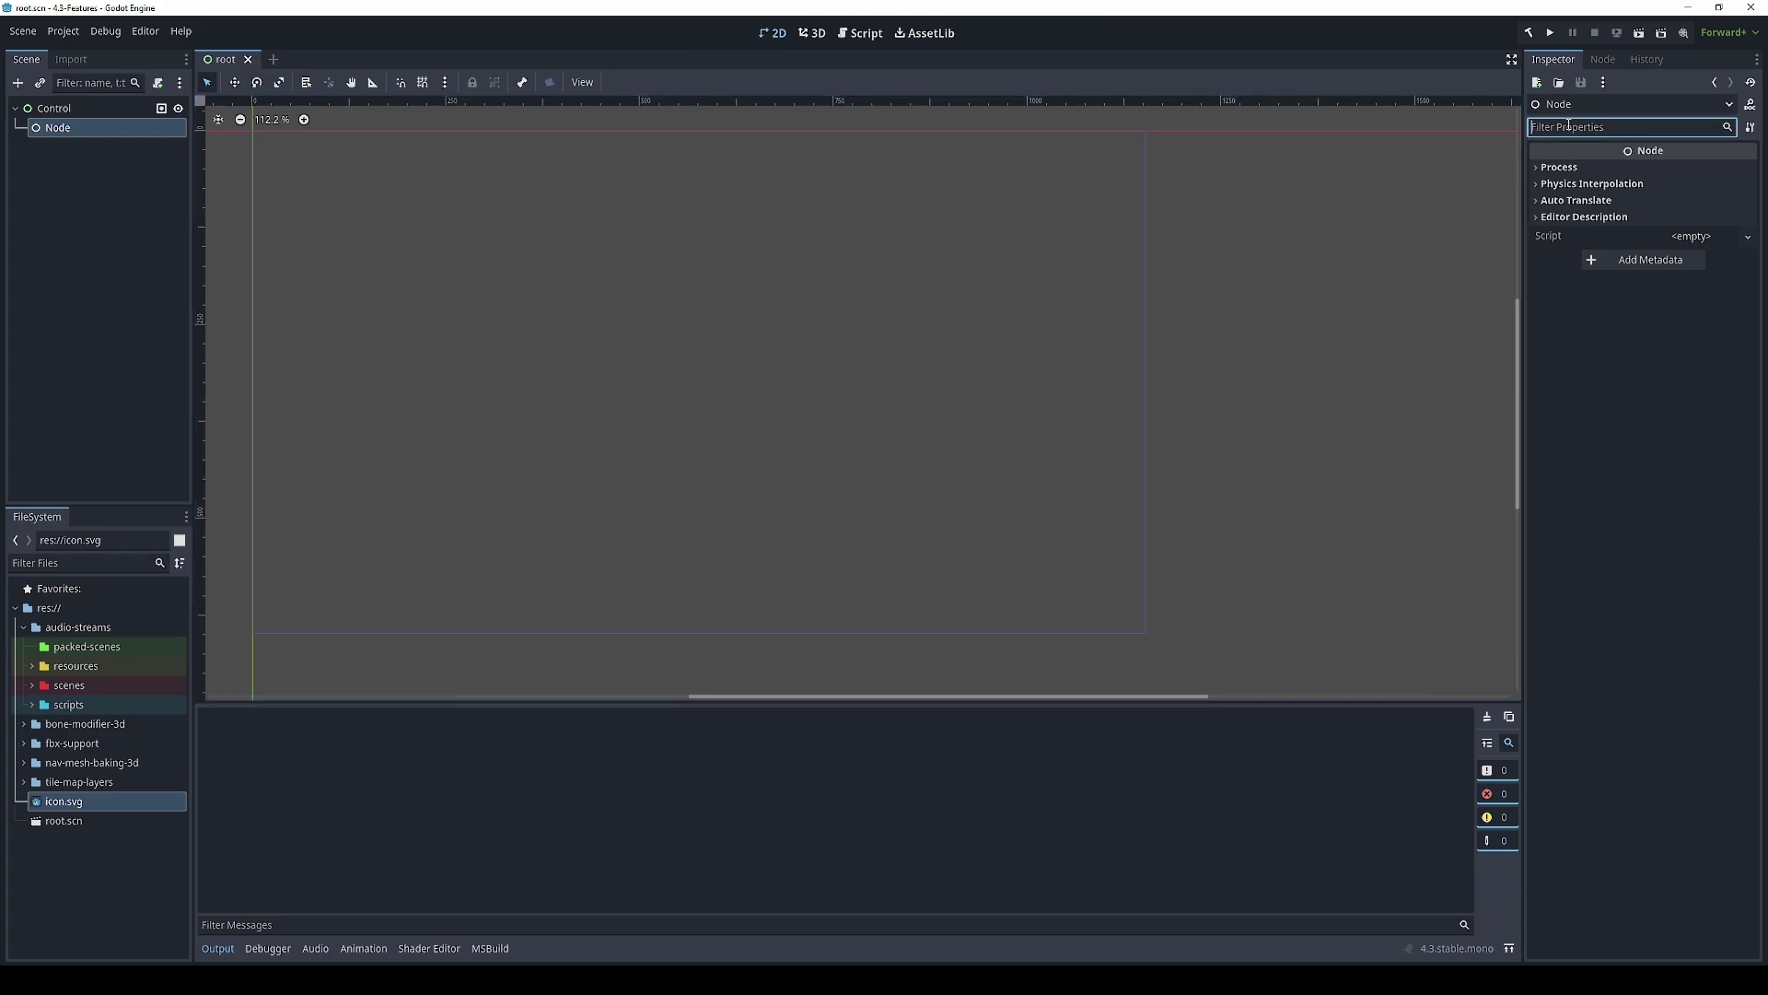
pyautogui.write('Process')
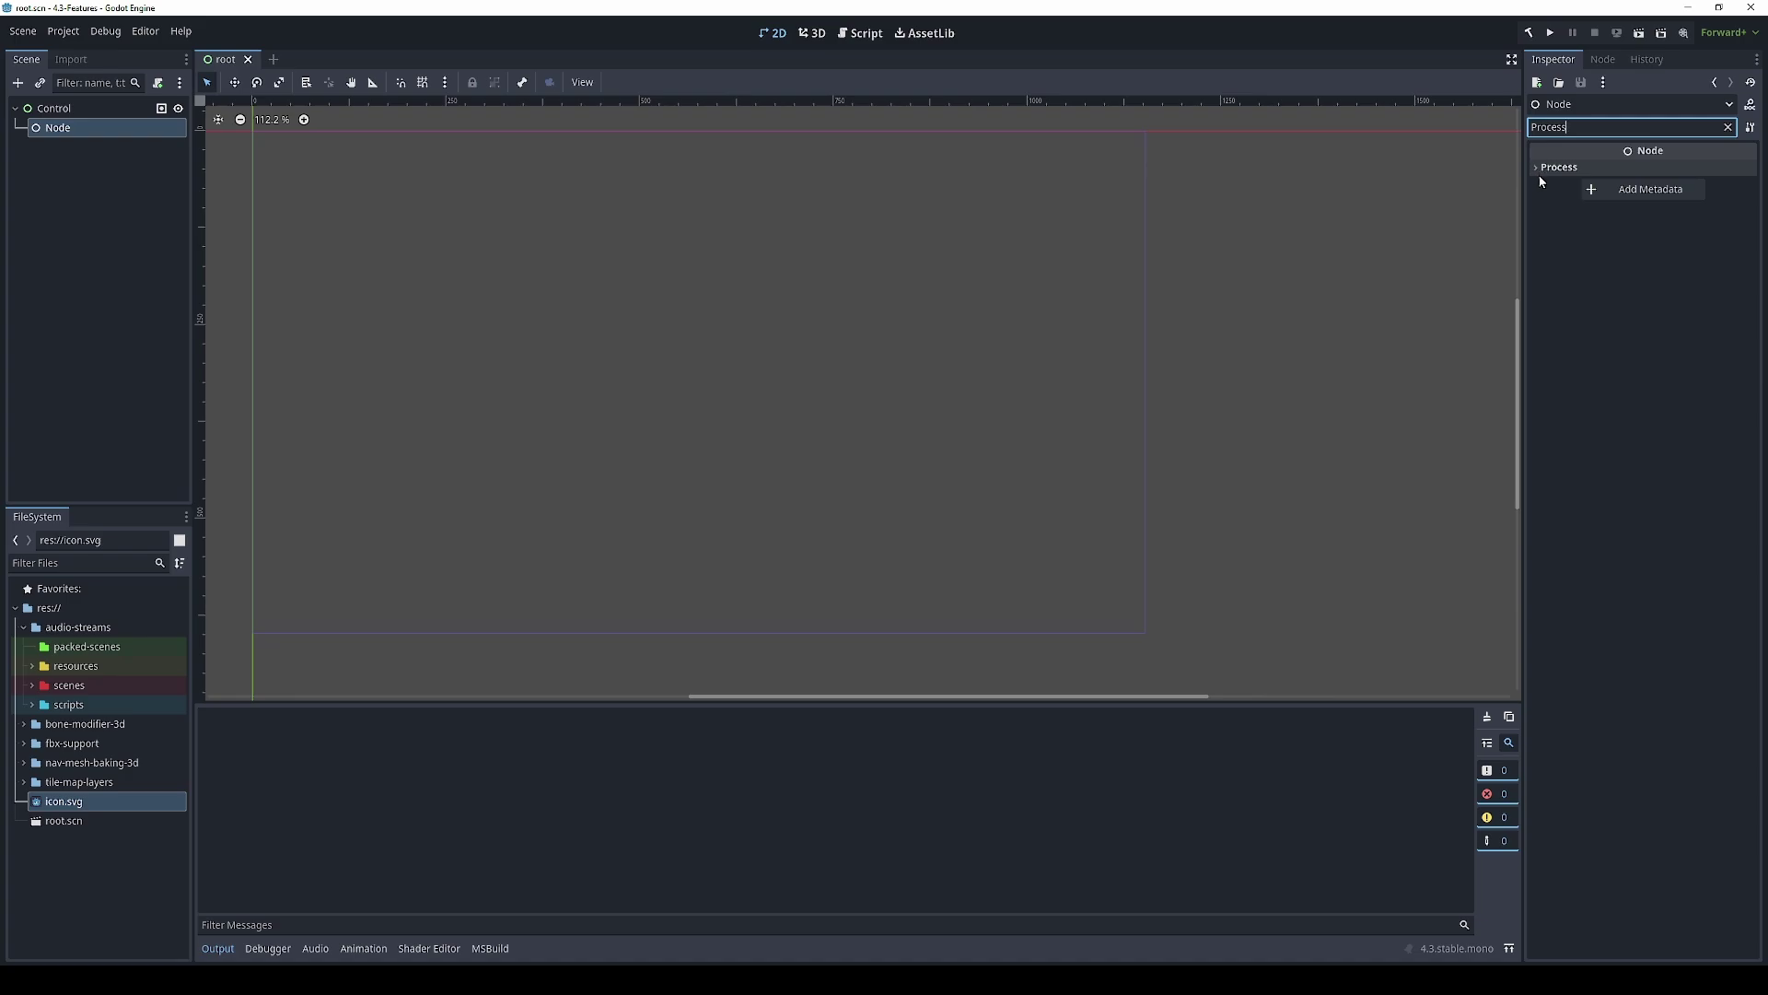
pyautogui.click(78, 107)
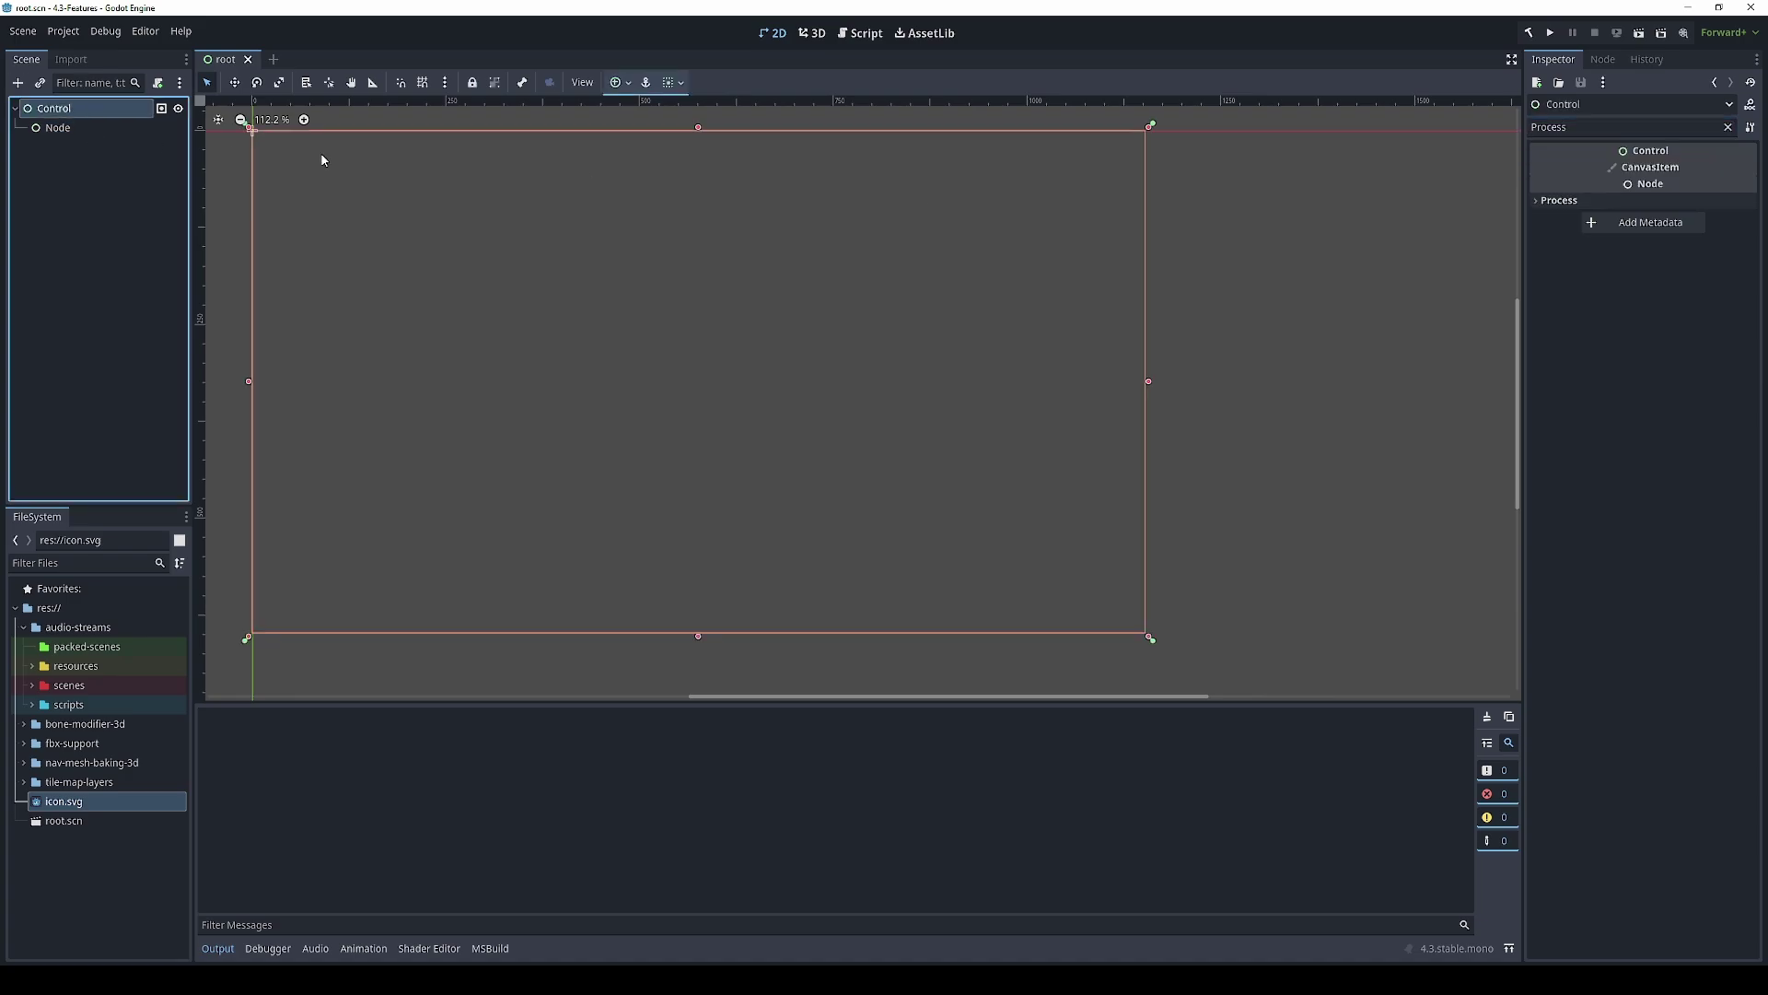
pyautogui.click(1586, 126)
pyautogui.write('Position')
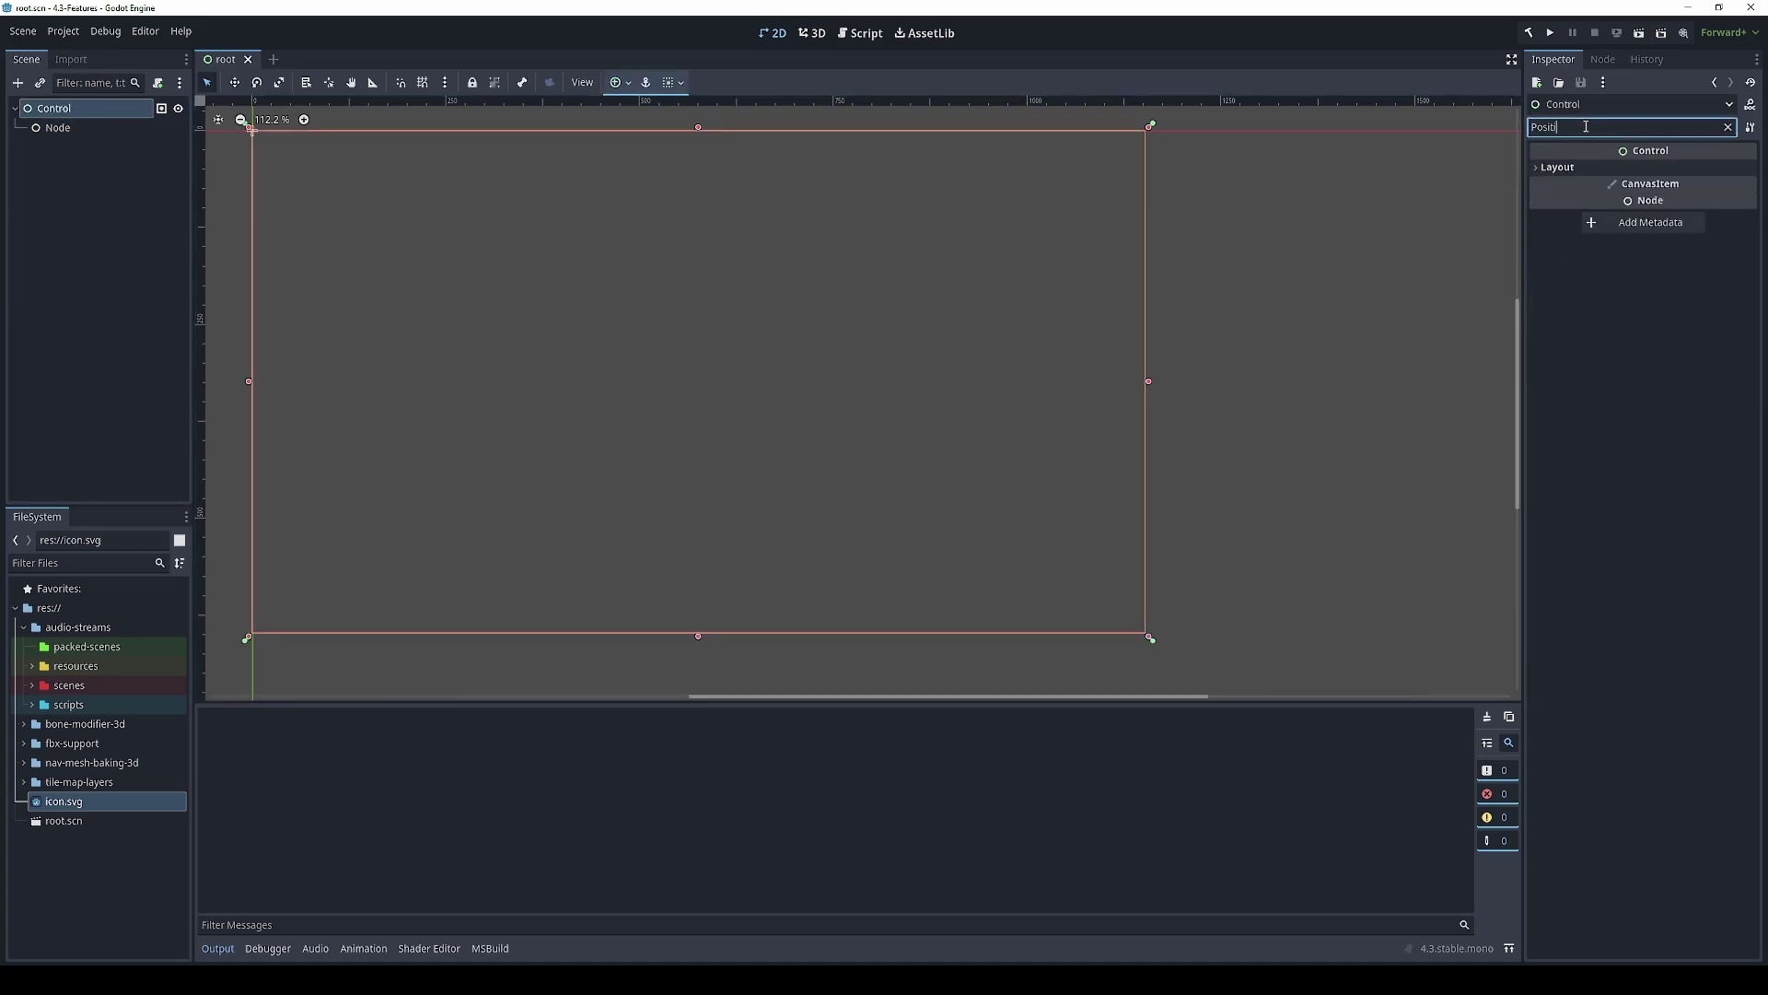
pyautogui.click(1558, 167)
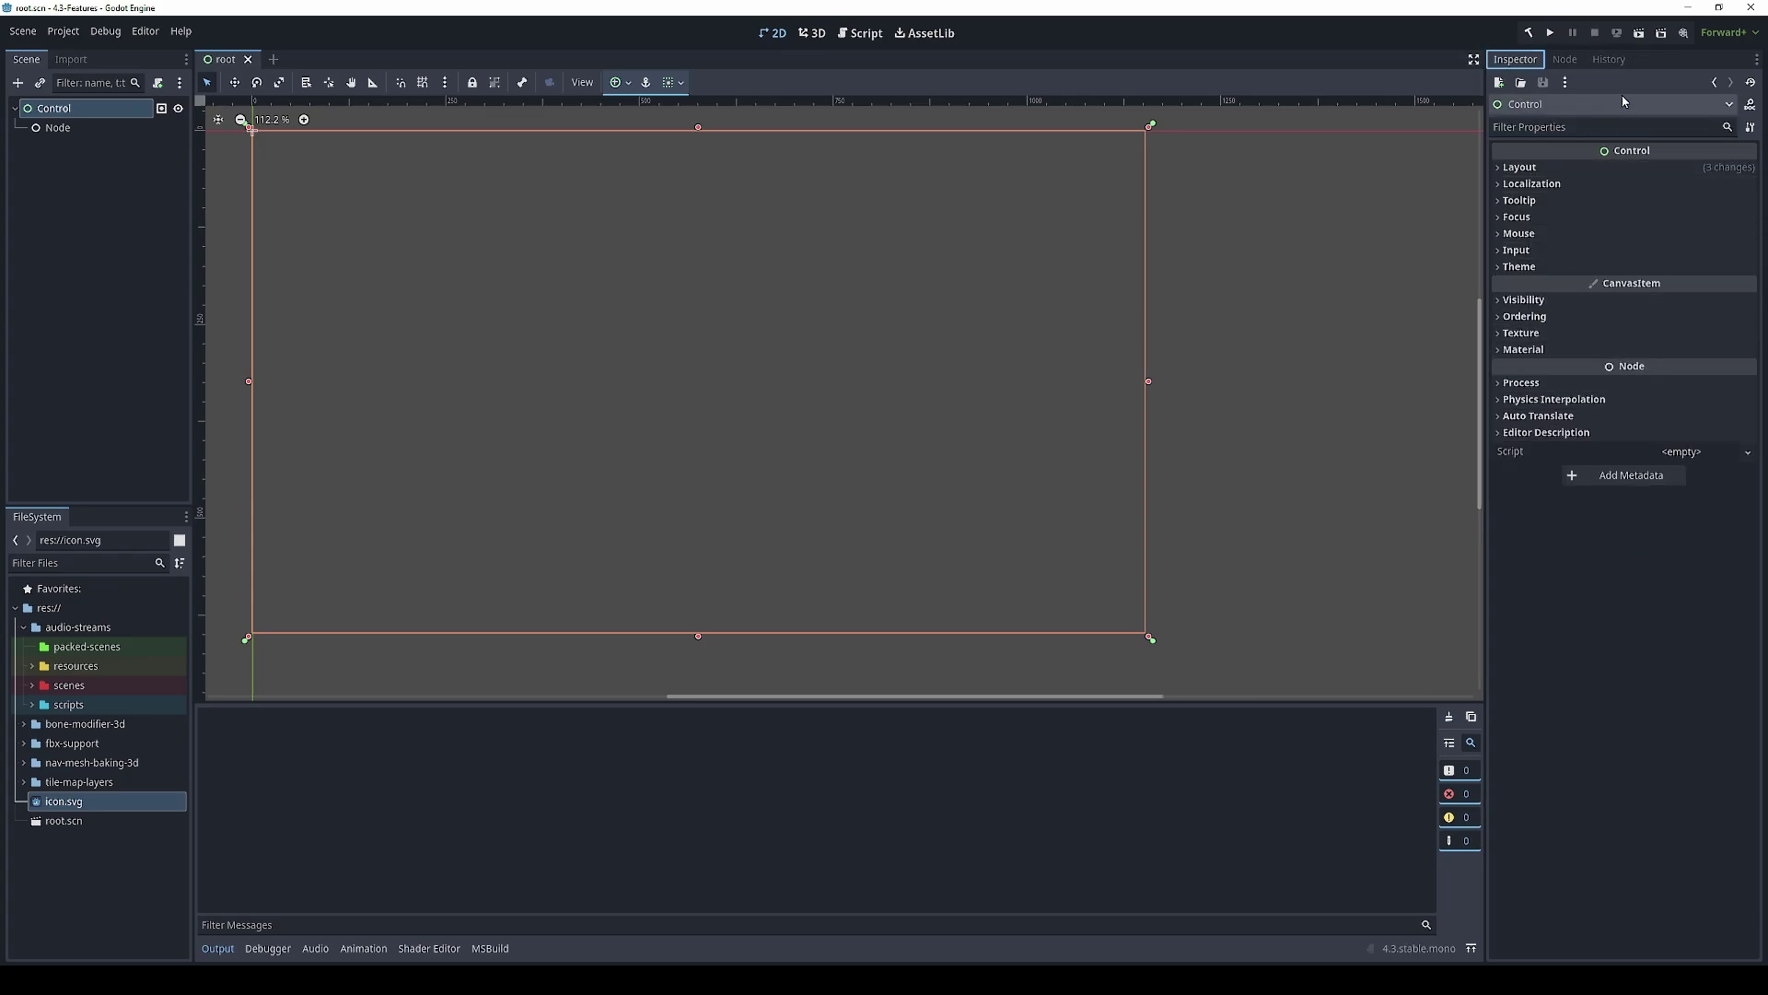
# Examine the Control node's signals, including mouse_entered, mouse_exited and tree_exited, and the connection options for resized() without connecting it
pyautogui.click(1565, 60)
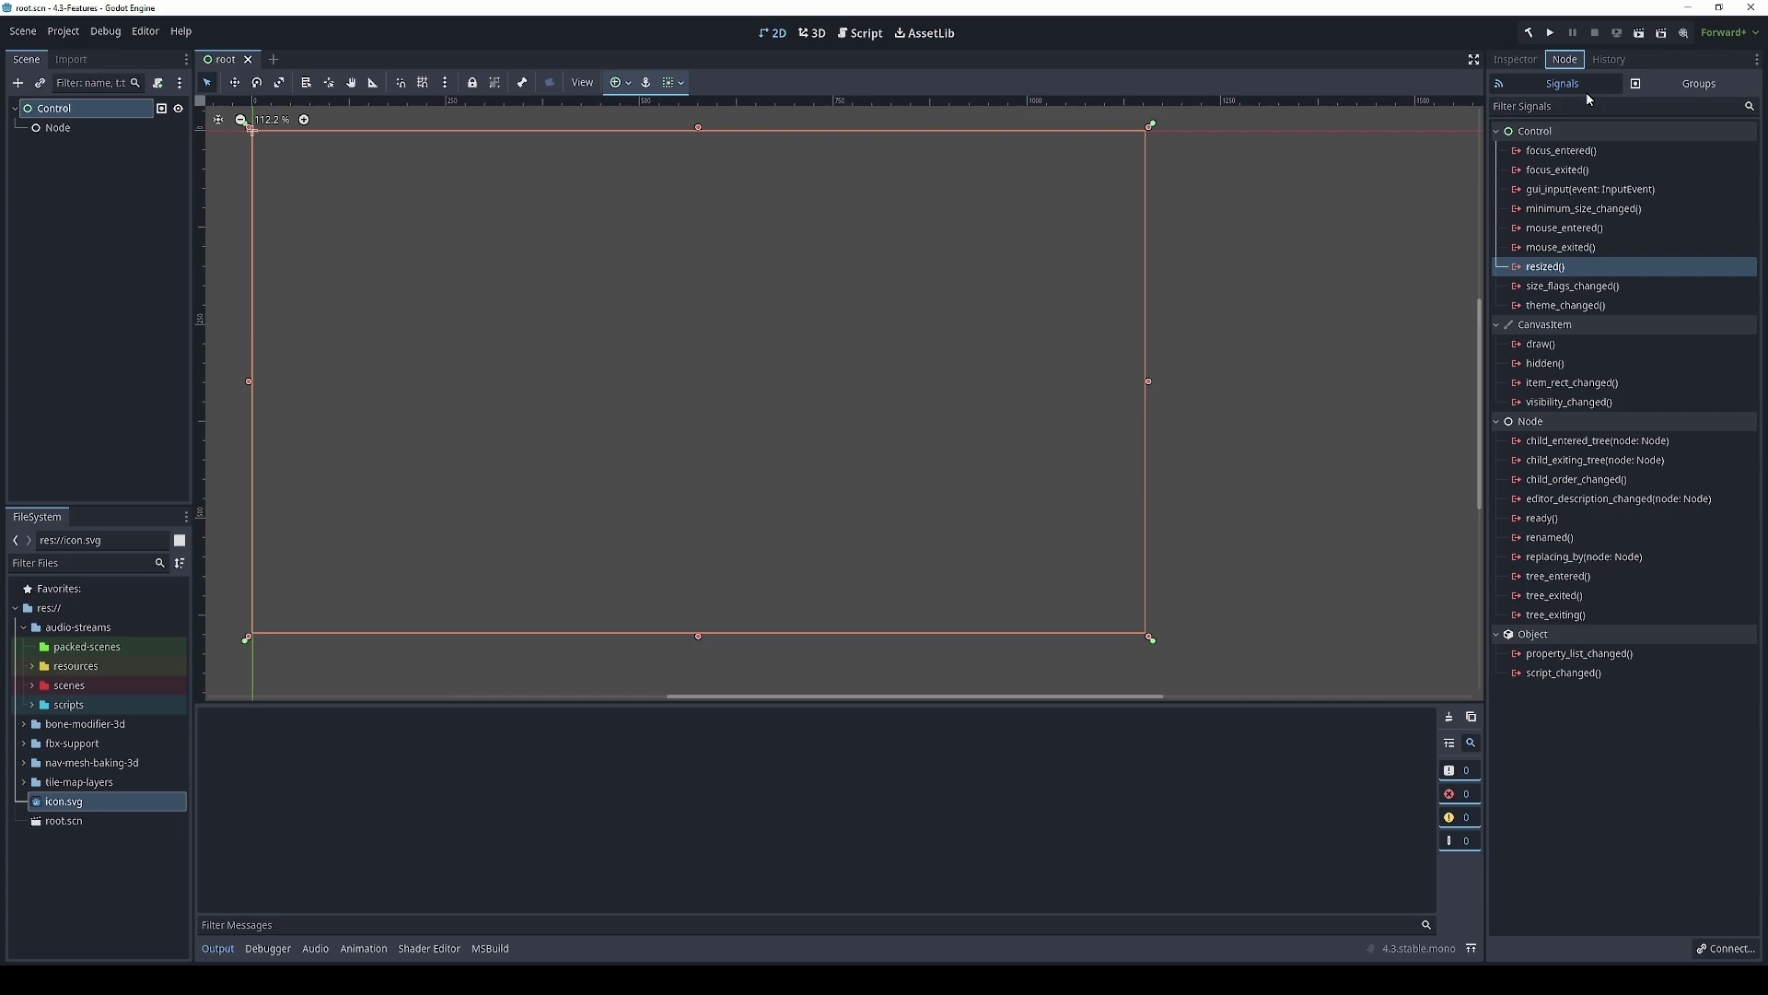
pyautogui.click(1558, 231)
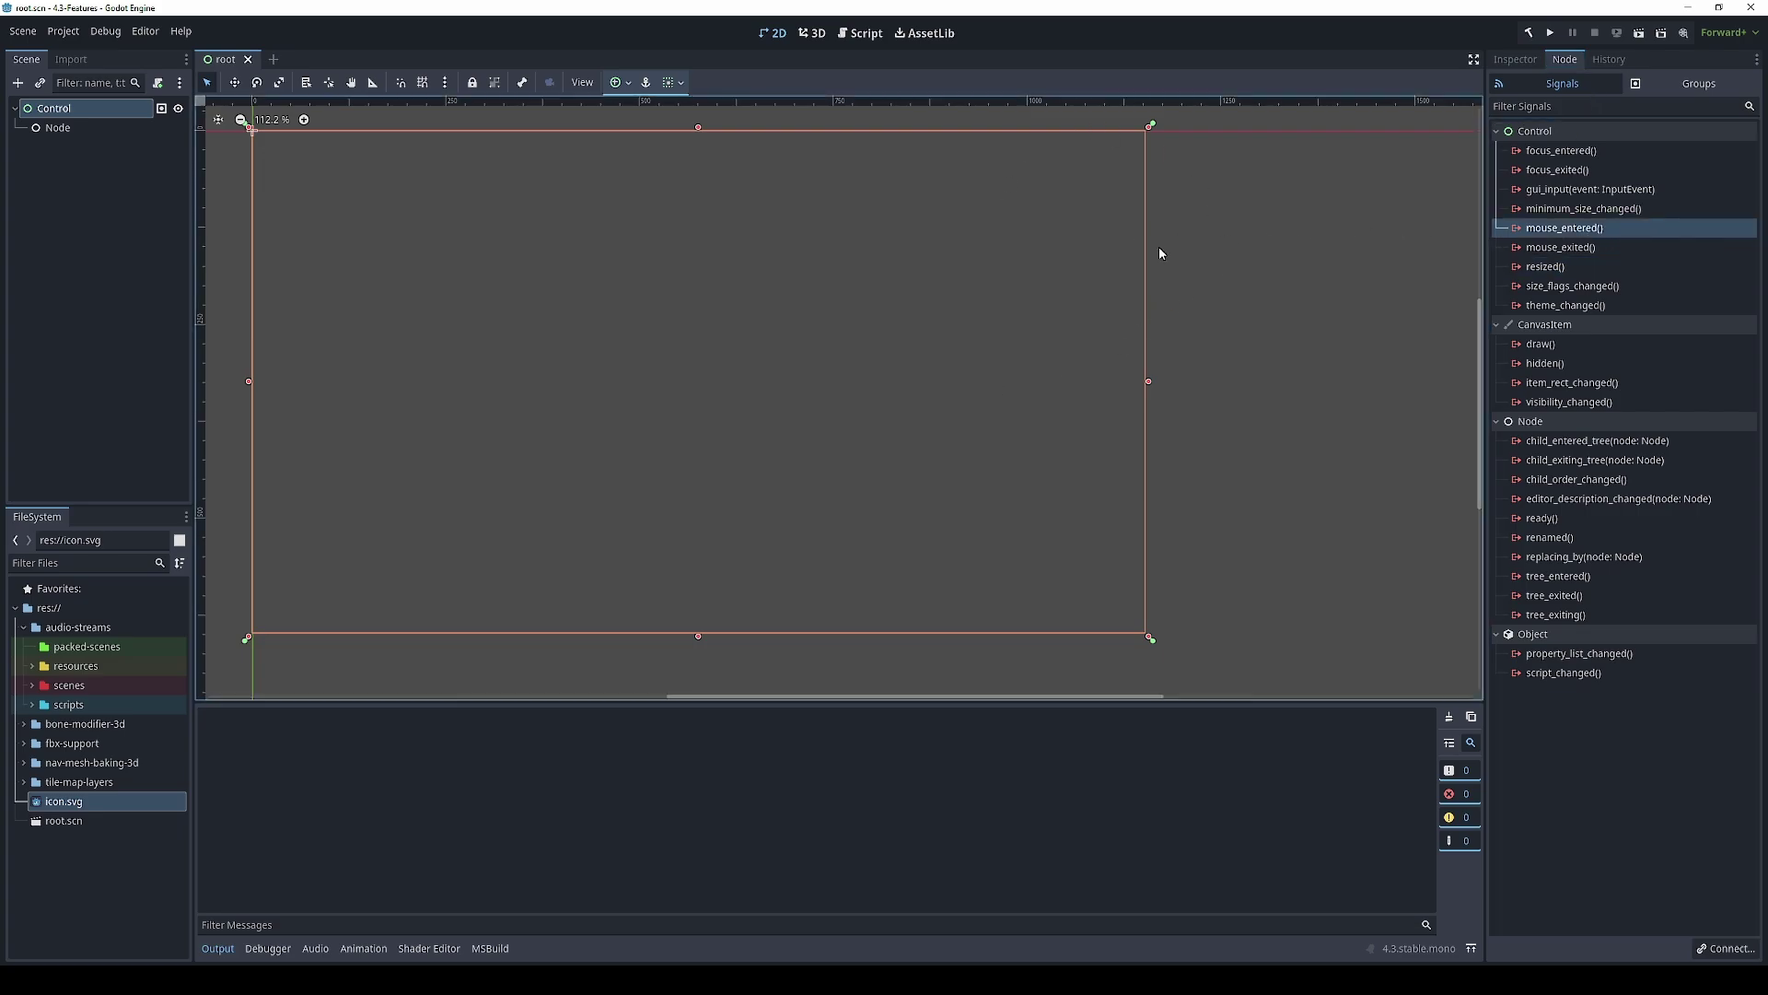
pyautogui.click(1600, 249)
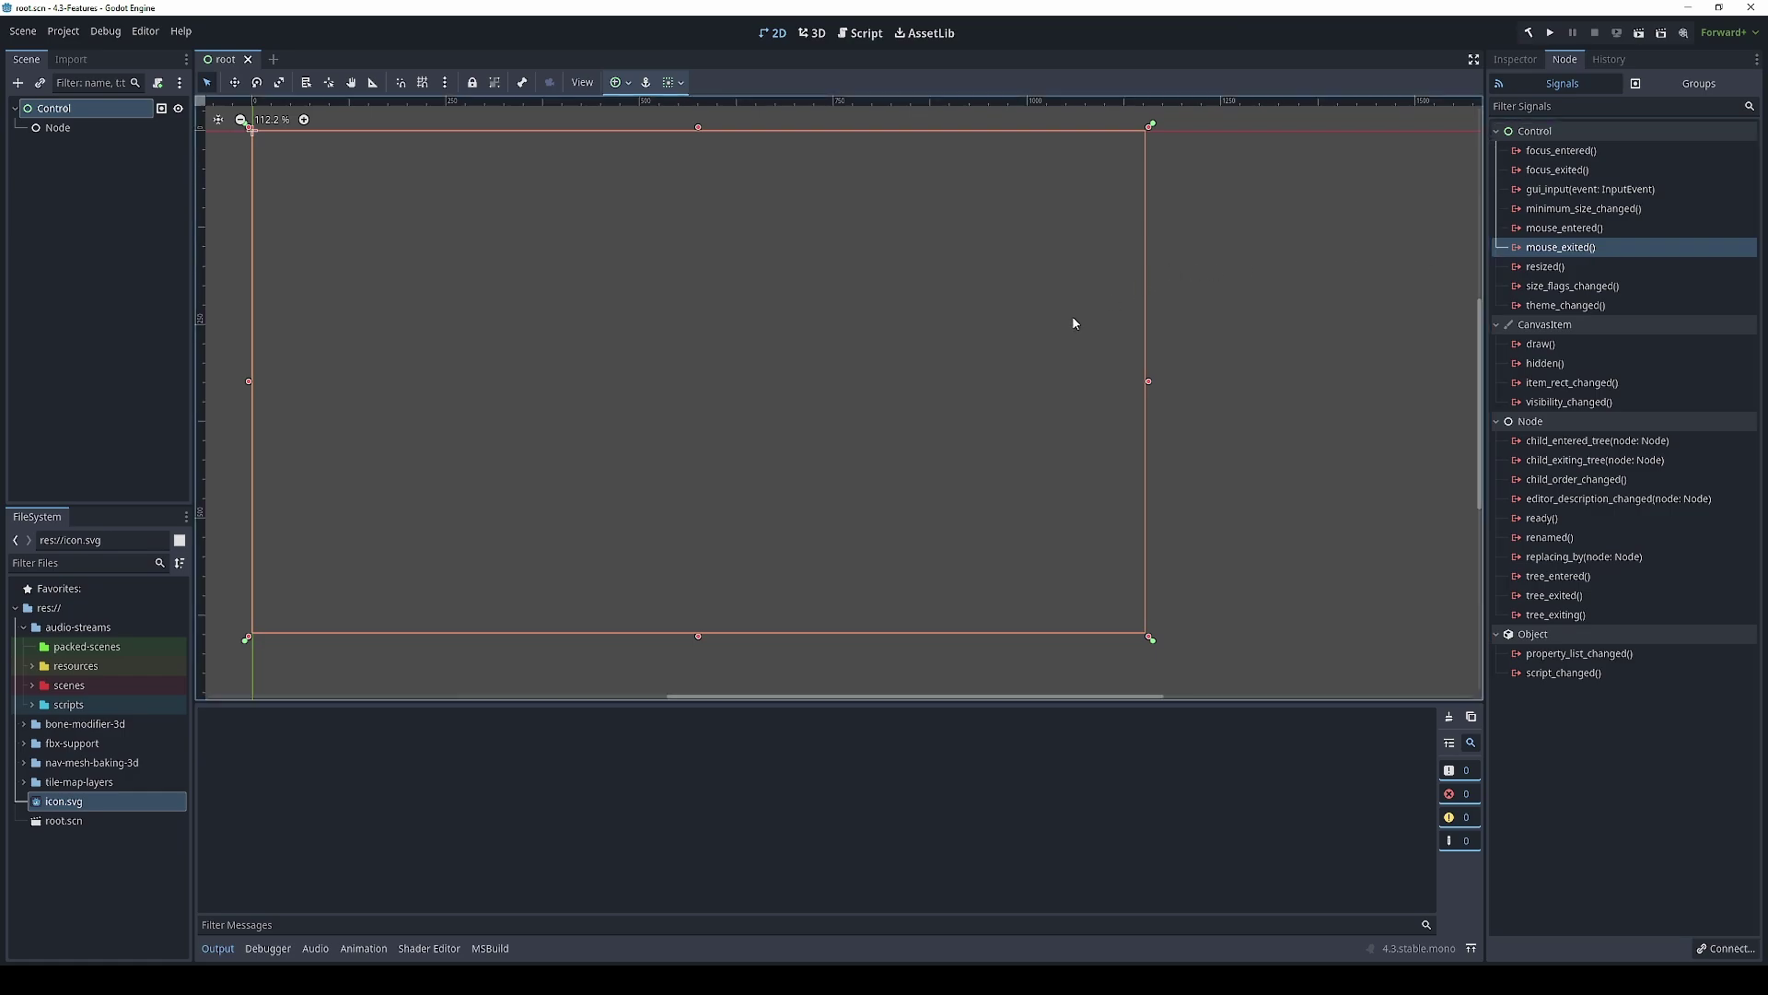
pyautogui.click(1556, 595)
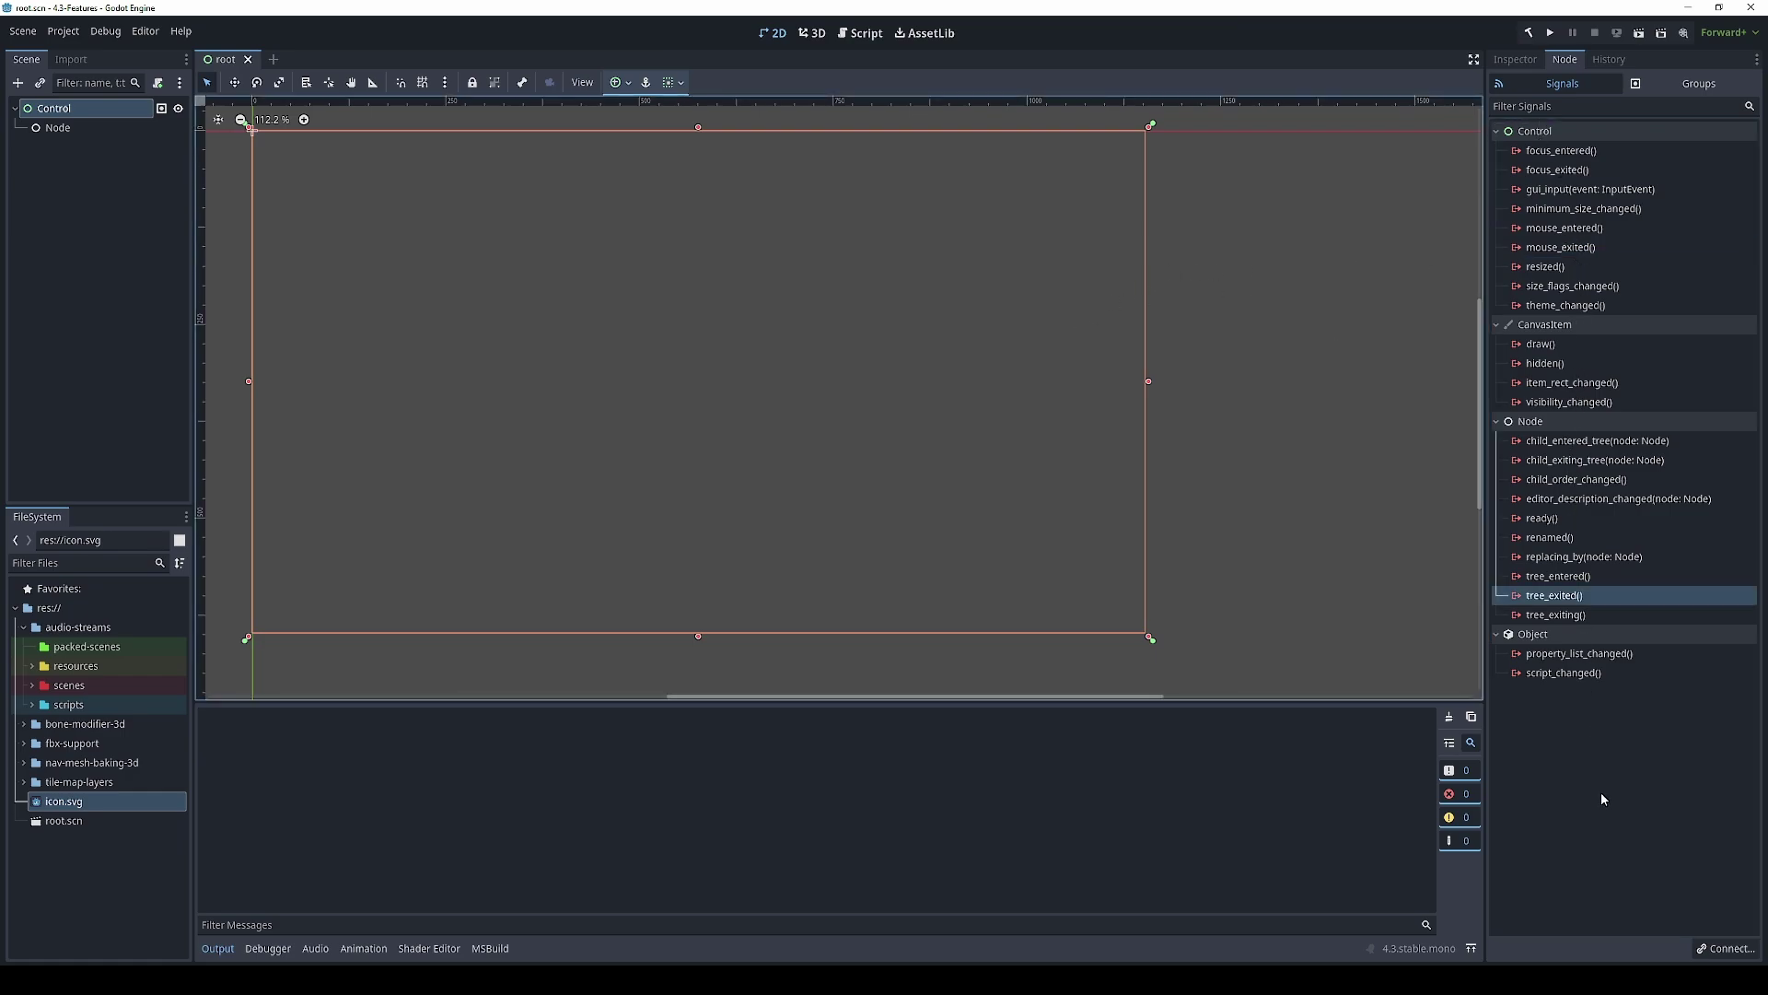
pyautogui.rightClick(1550, 272)
pyautogui.click(1577, 288)
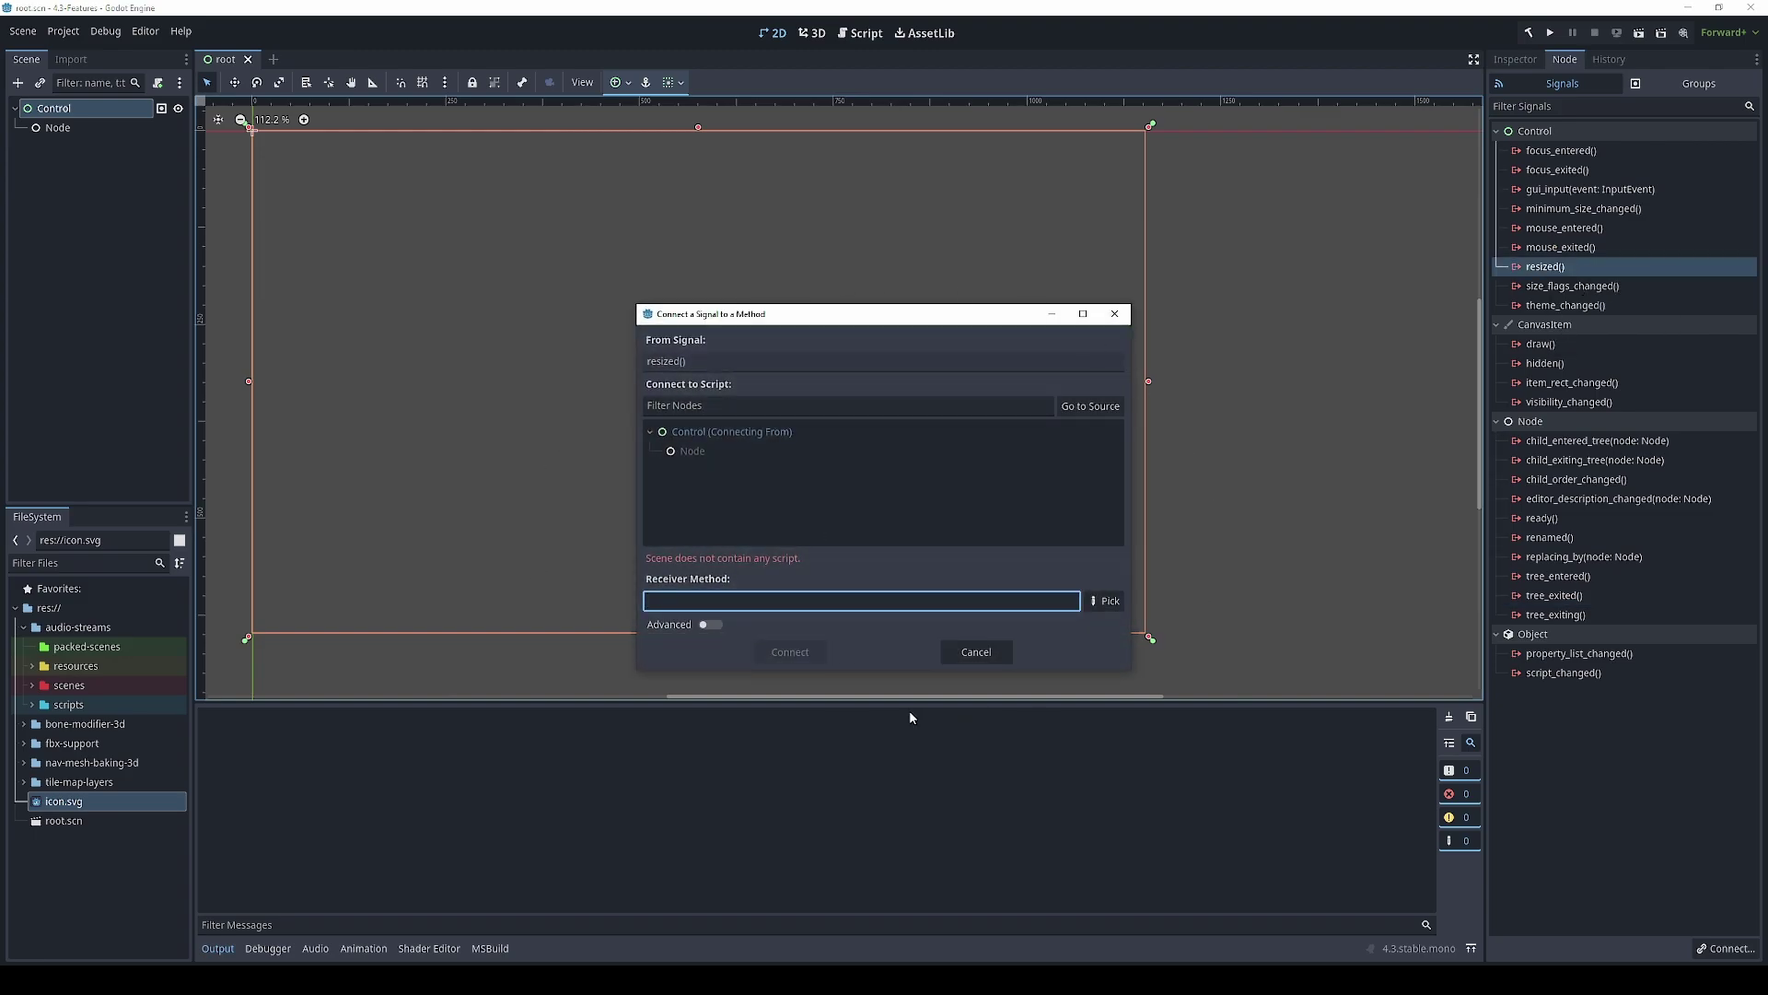
pyautogui.click(1114, 314)
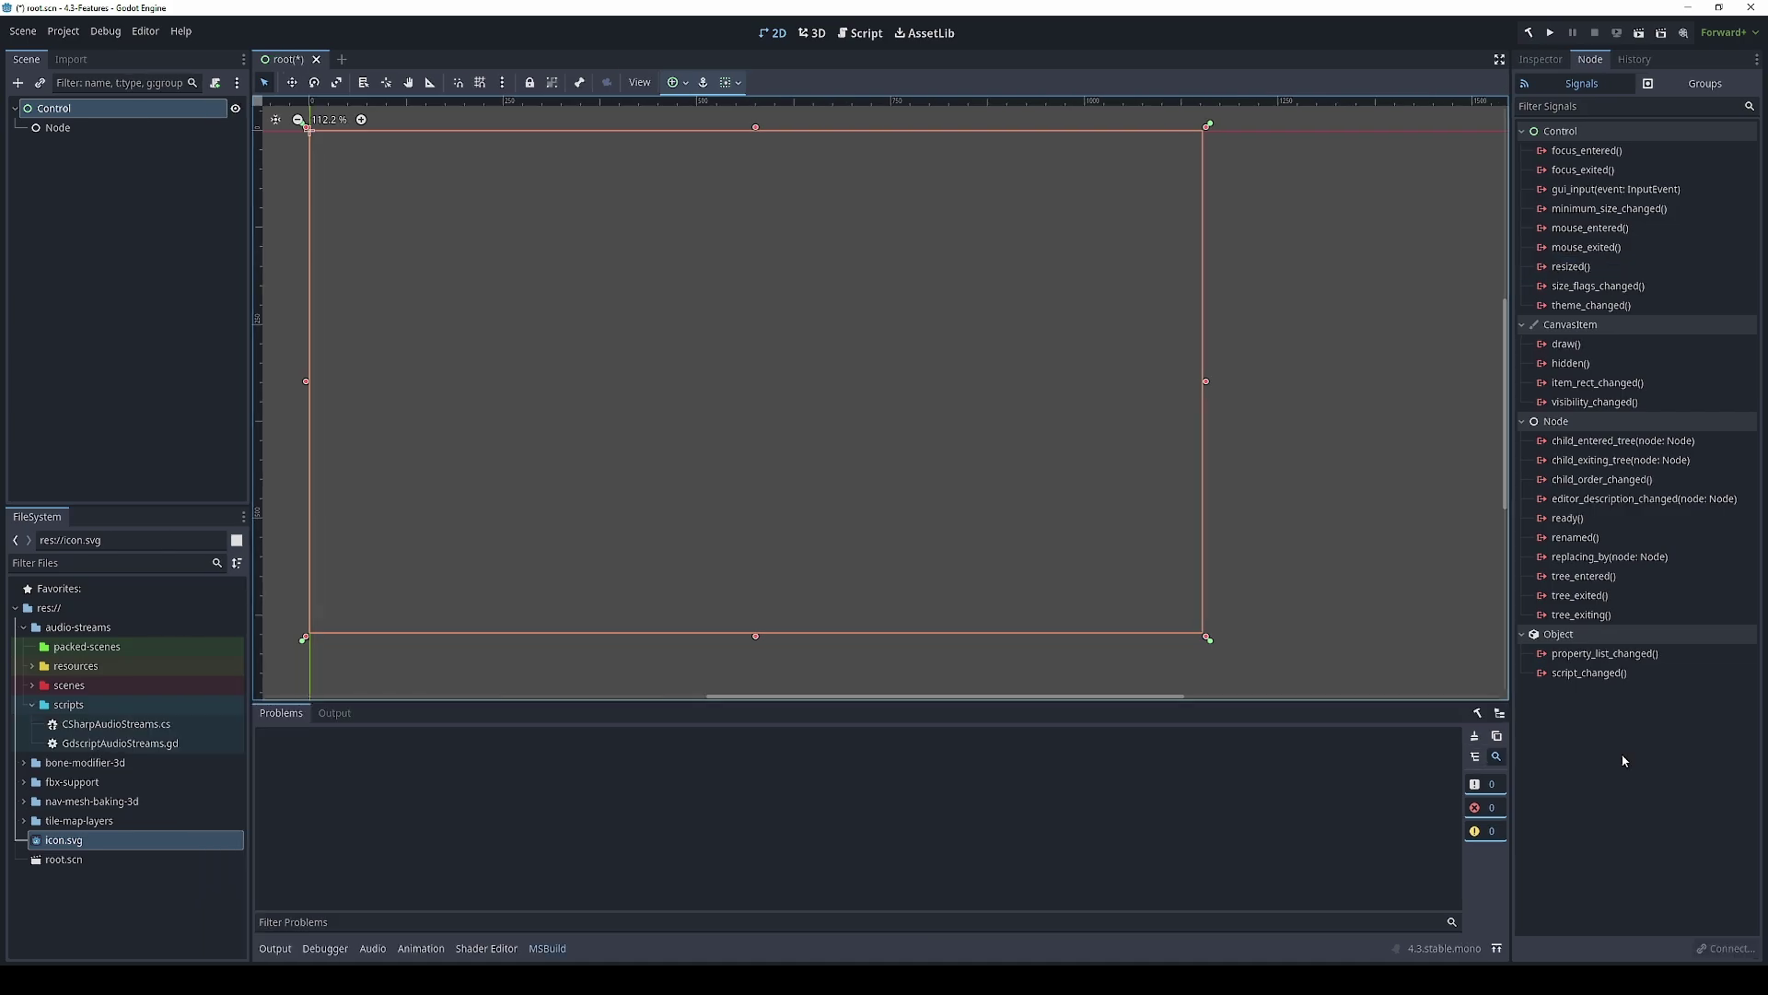
# Create a global group named Test and assign the Control node to it
pyautogui.click(1697, 83)
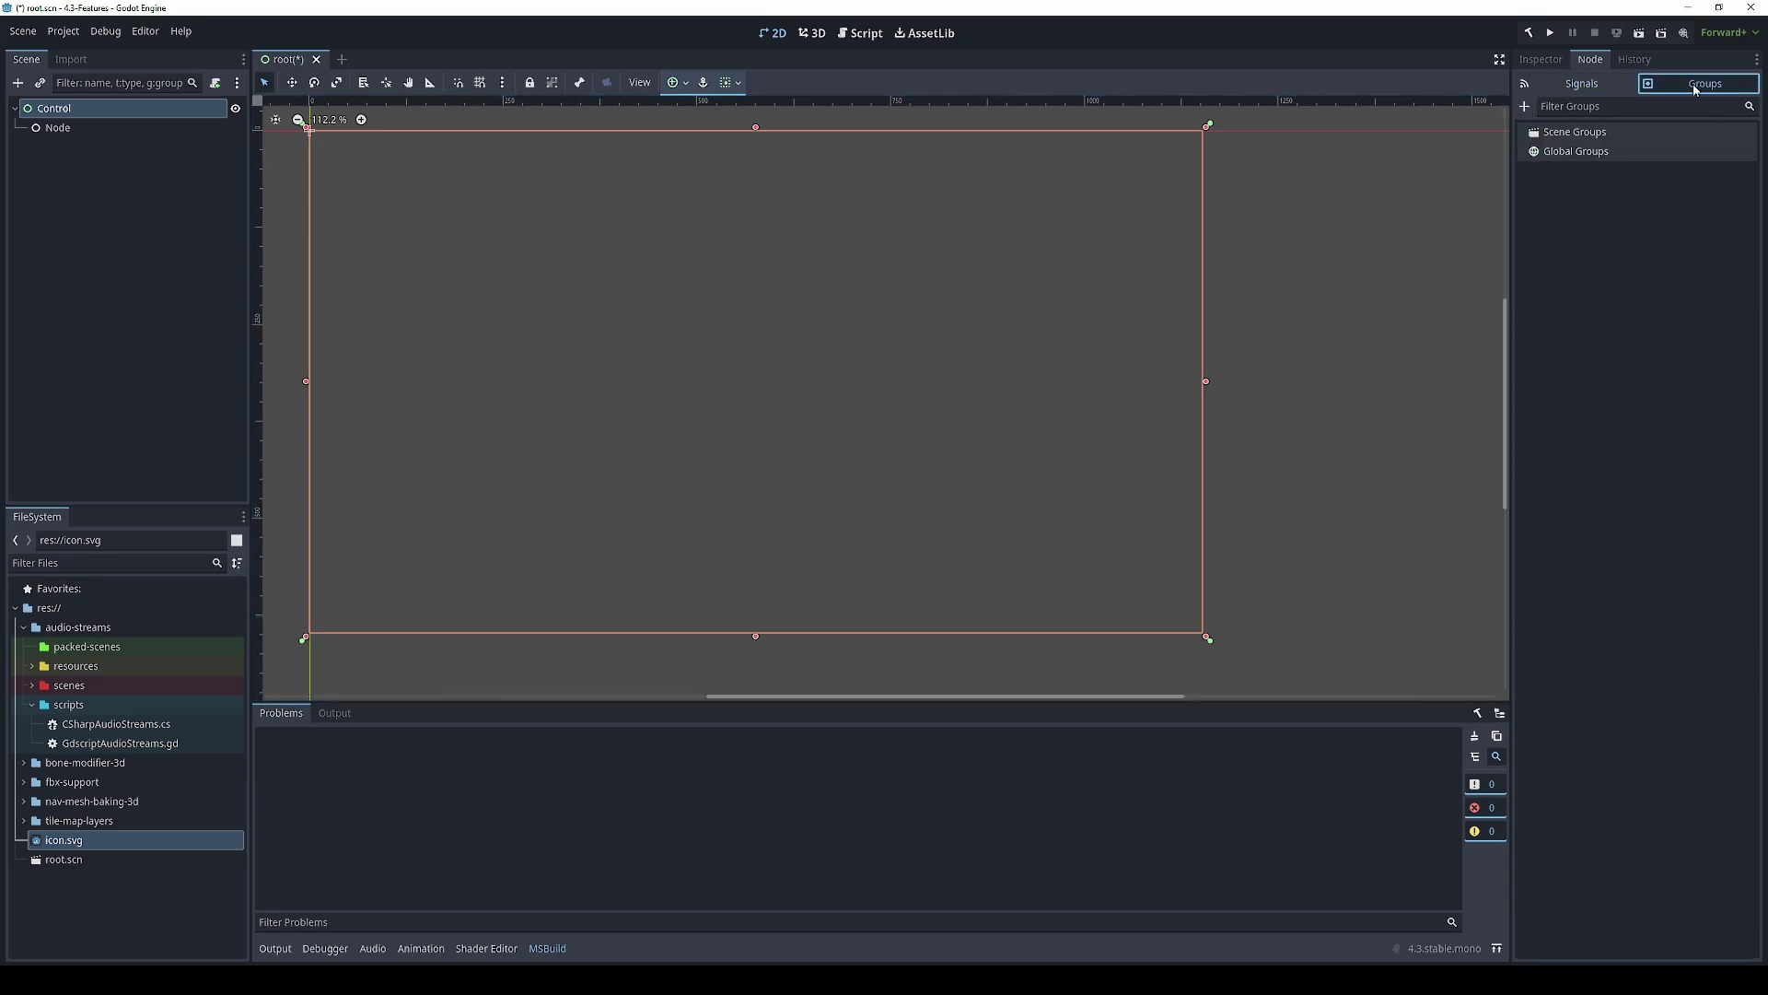
pyautogui.click(1525, 107)
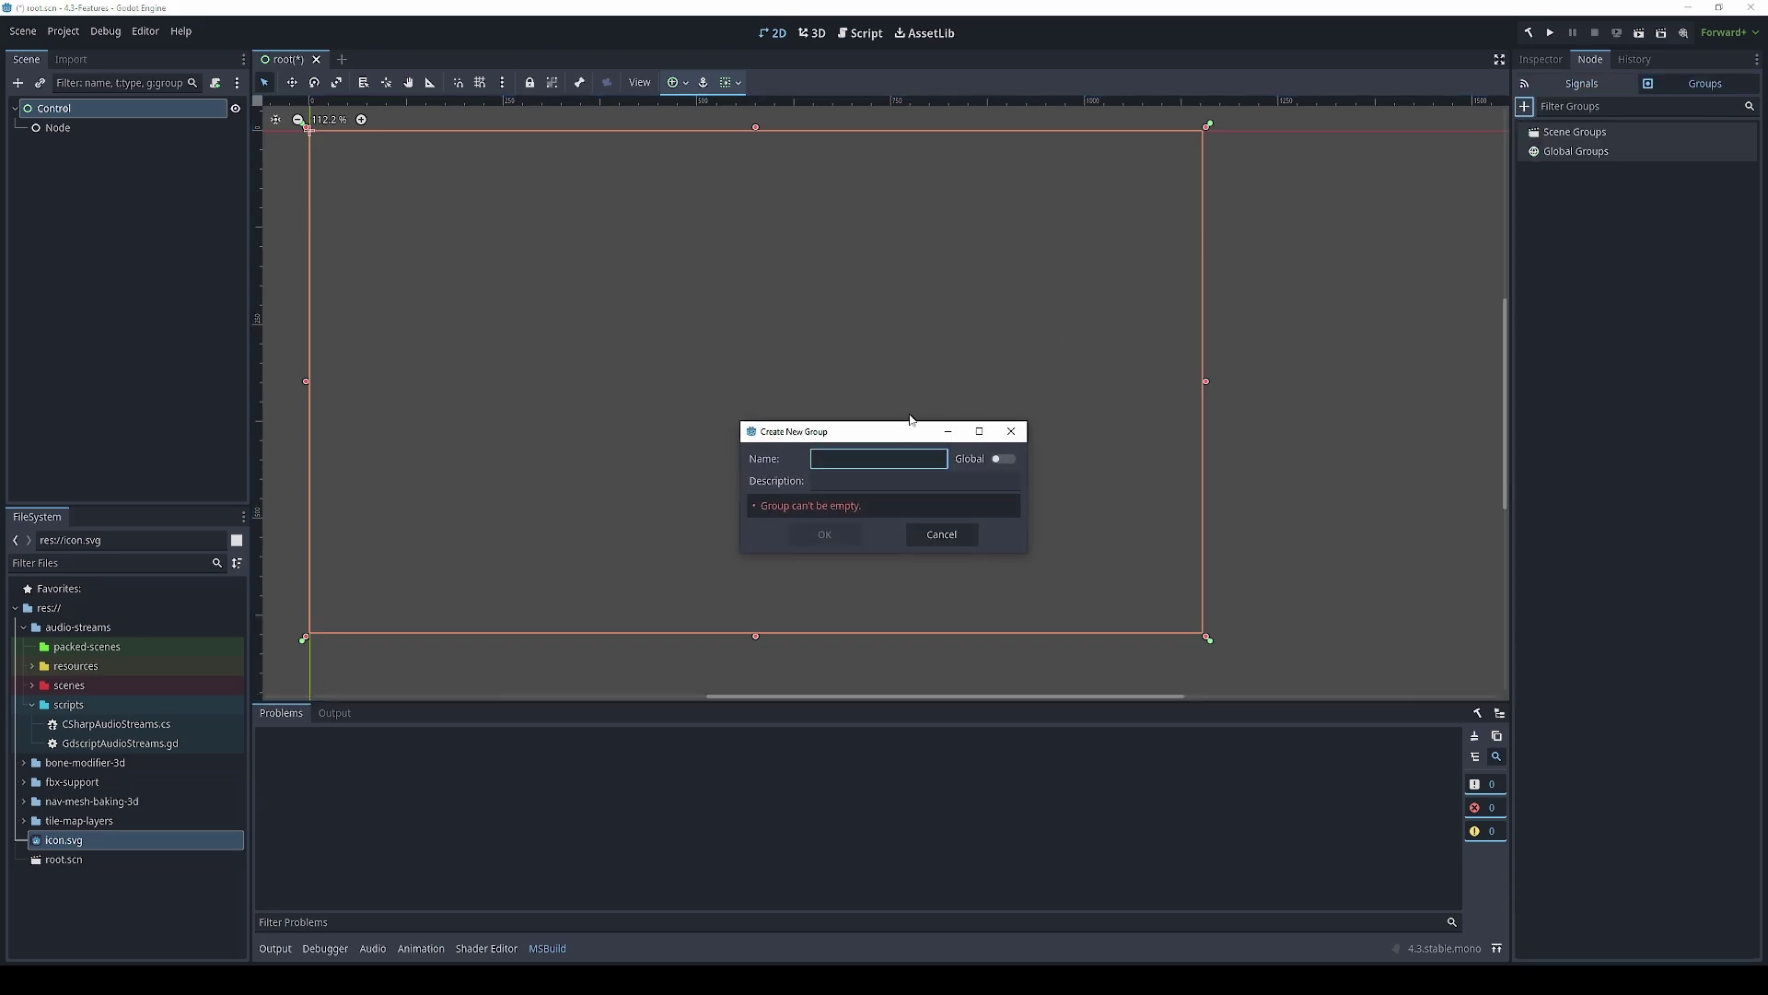
pyautogui.write('Test')
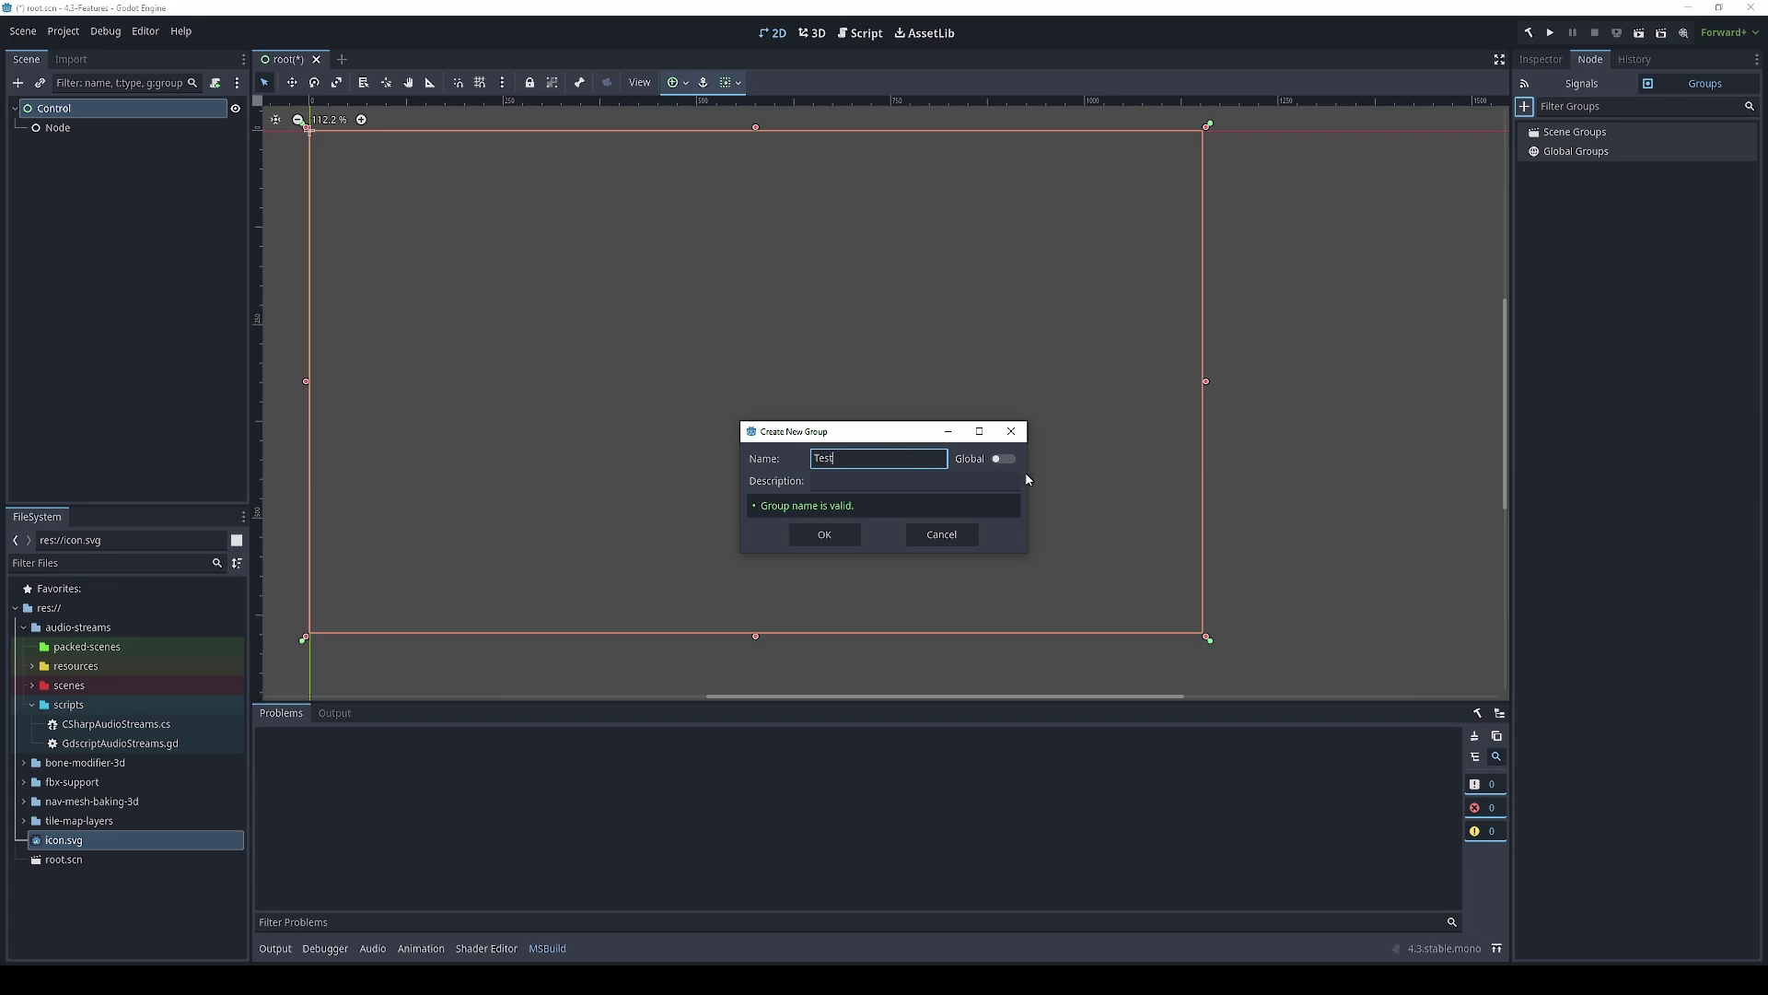
pyautogui.click(1002, 459)
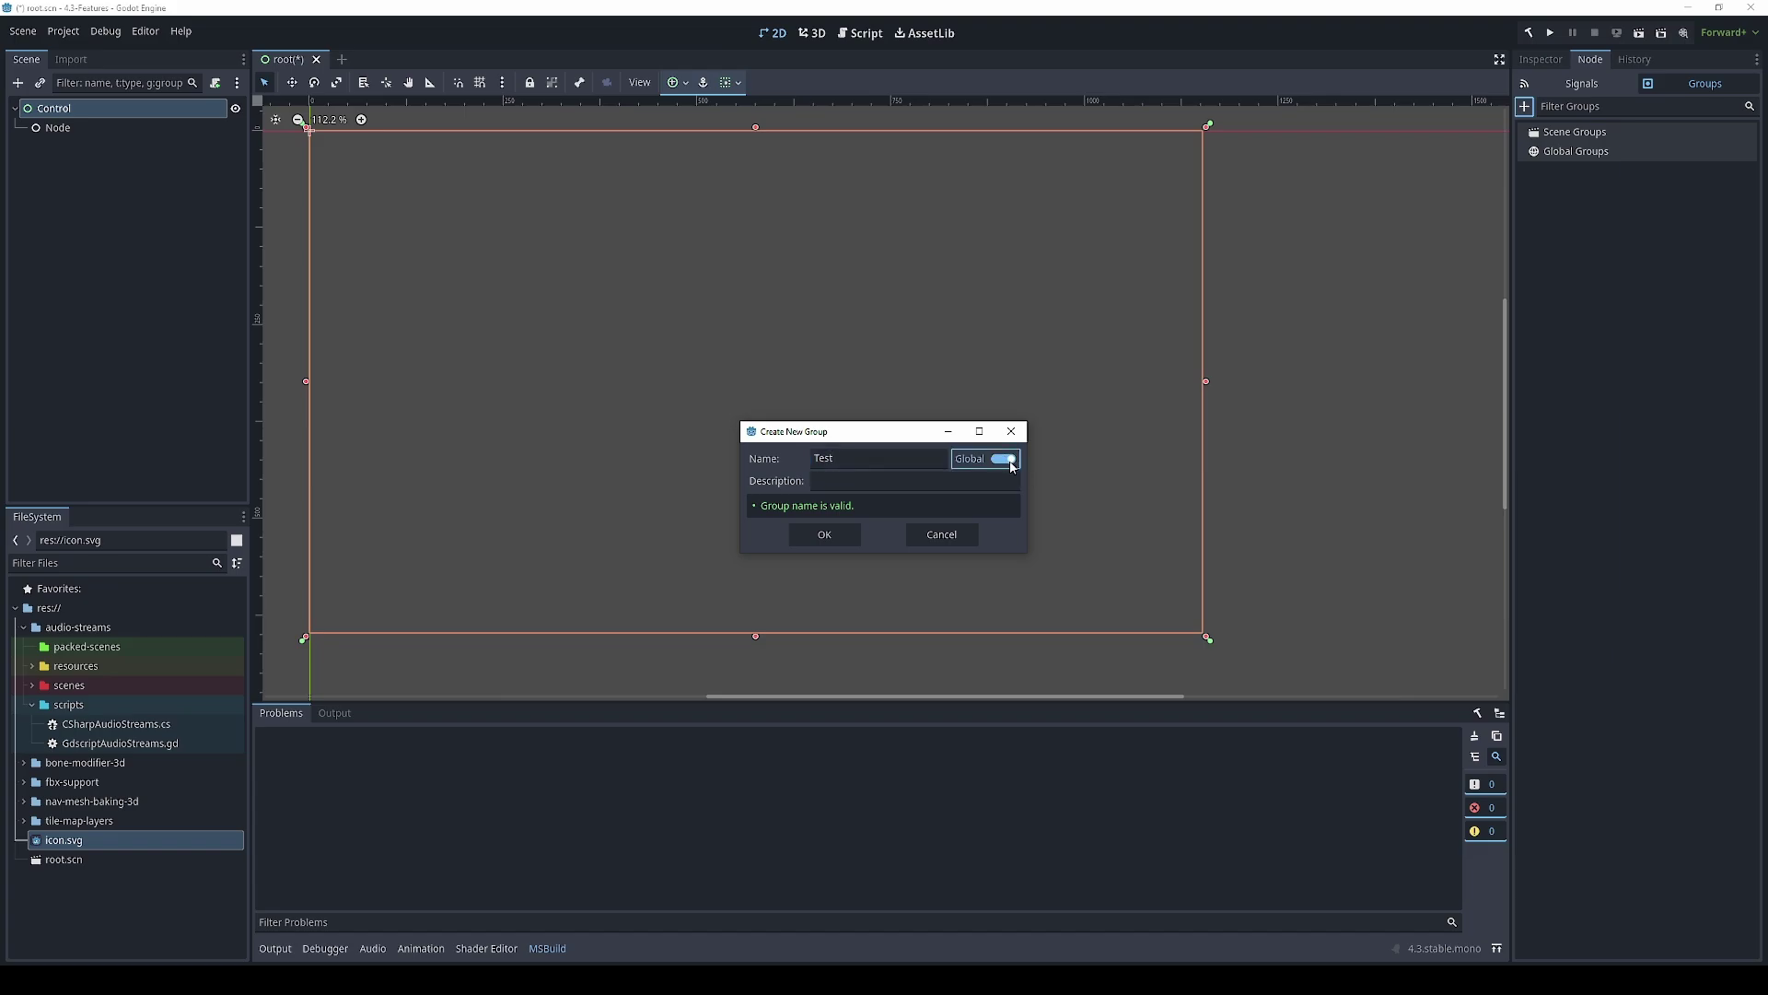
pyautogui.click(807, 542)
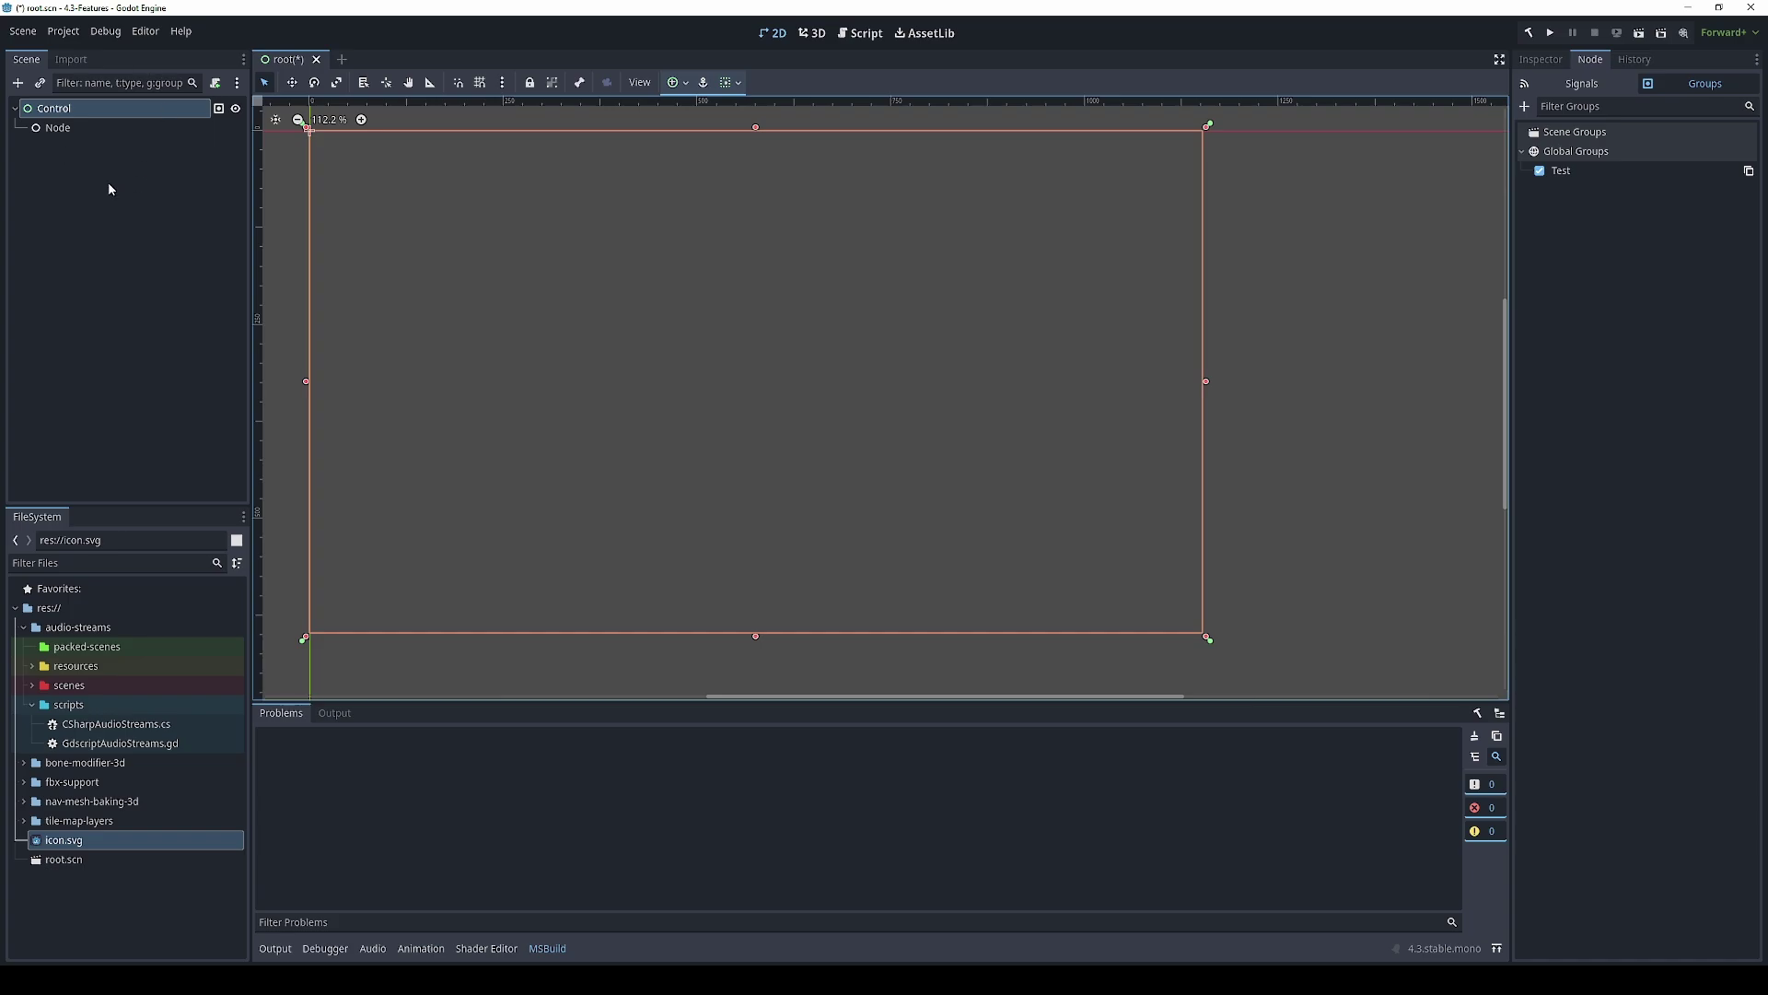
# Show the change history and undo every entry back to The Beginning
pyautogui.click(1636, 59)
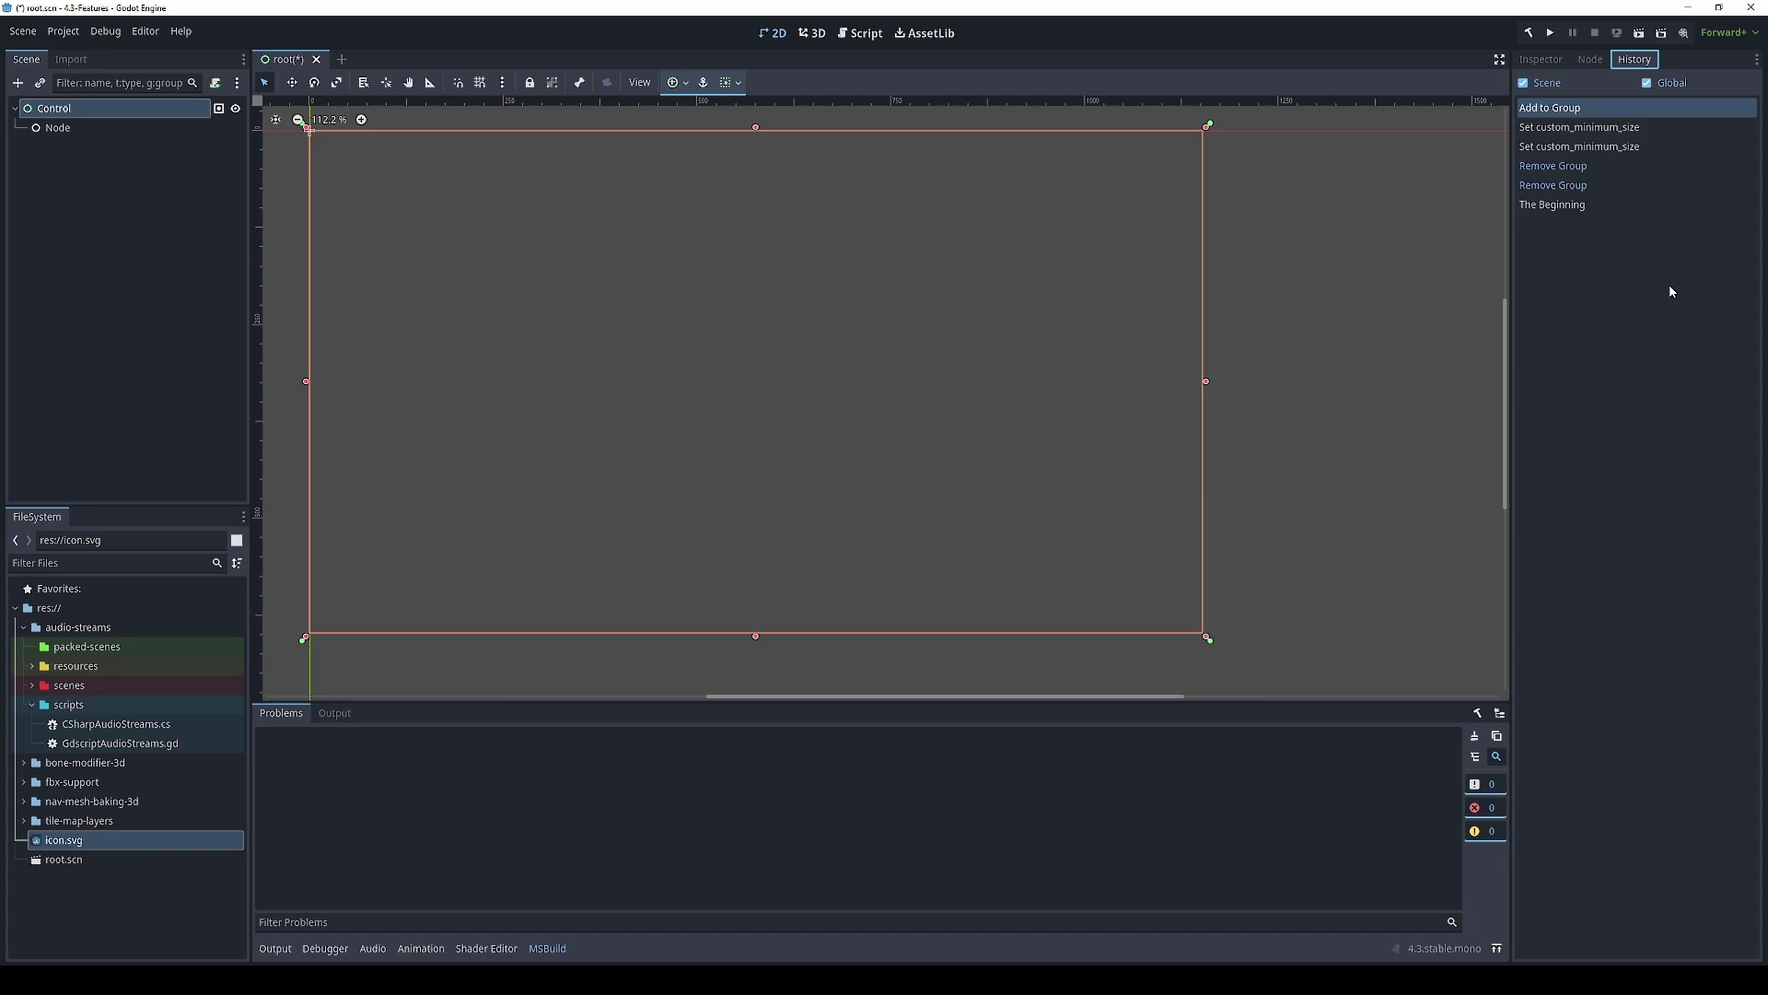
pyautogui.hotkey('ctrl', 'z')
pyautogui.hotkey('ctrl', 'z')
pyautogui.hotkey('ctrl', 'z')
pyautogui.hotkey('ctrl', 'z')
pyautogui.hotkey('ctrl', 'z')
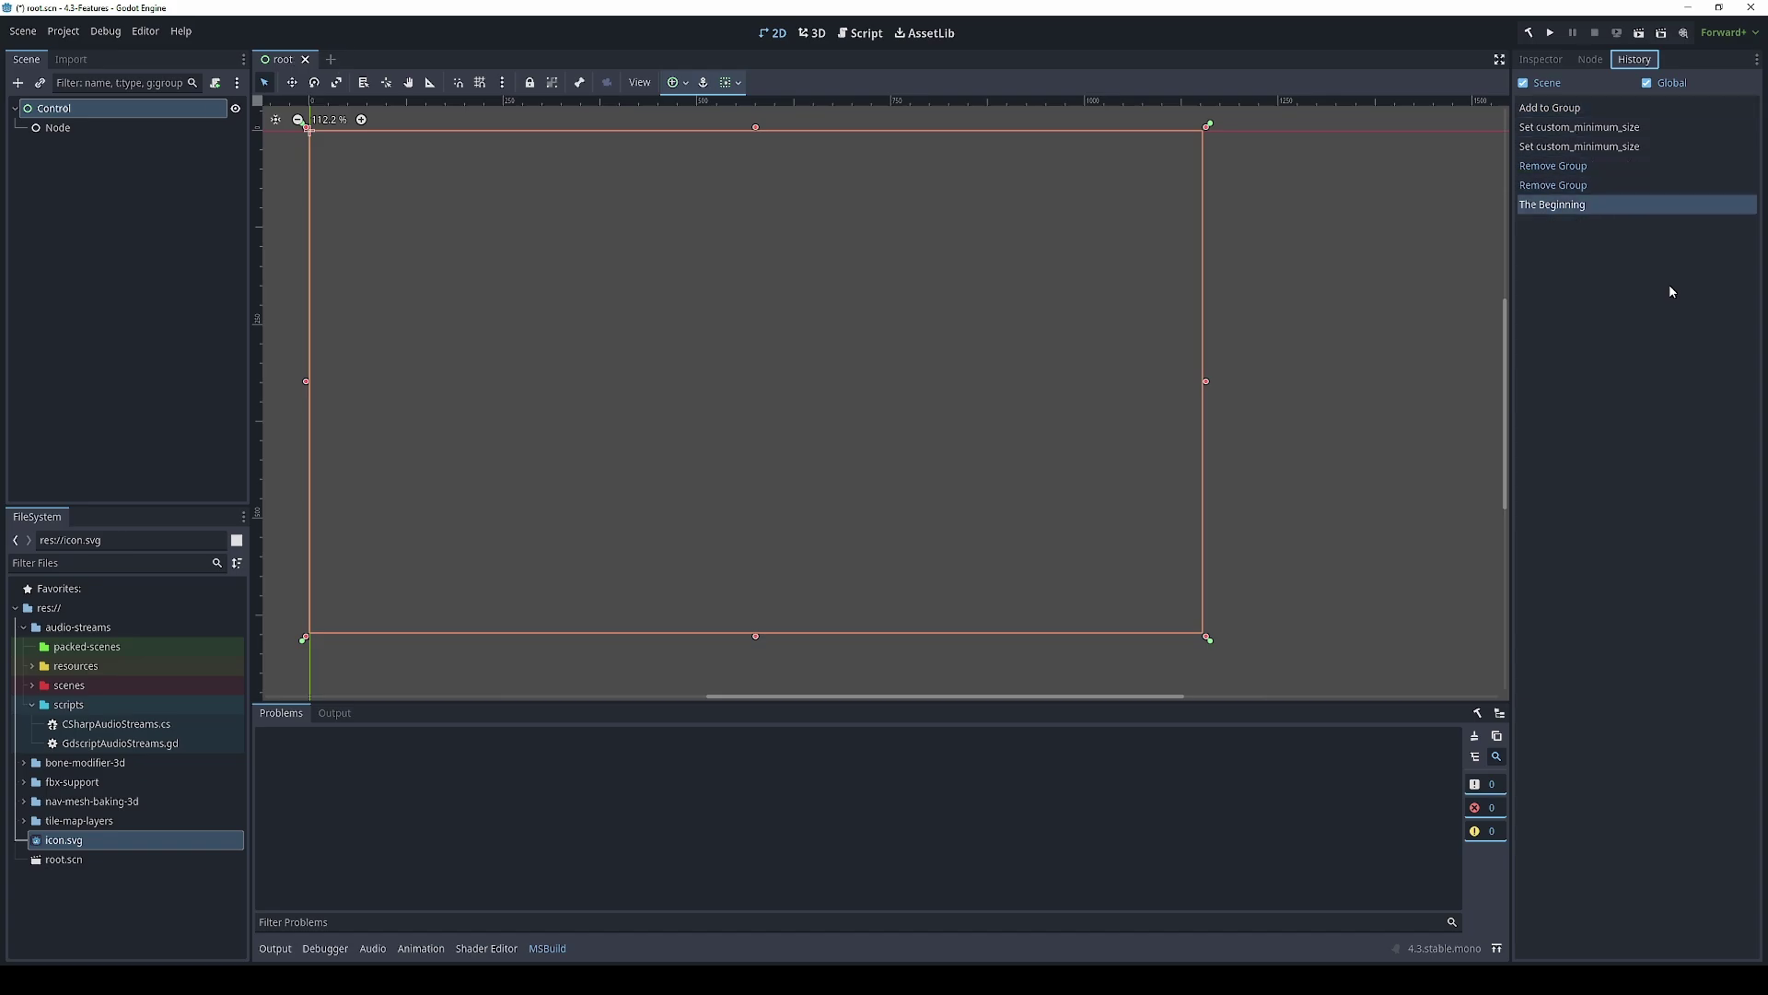
# Redo all the undone history entries up to Add to Group
pyautogui.hotkey('ctrl', 'shift', 'z')
pyautogui.hotkey('ctrl', 'shift', 'z')
pyautogui.hotkey('ctrl', 'shift', 'z')
pyautogui.hotkey('ctrl', 'shift', 'z')
pyautogui.hotkey('ctrl', 'shift', 'z')
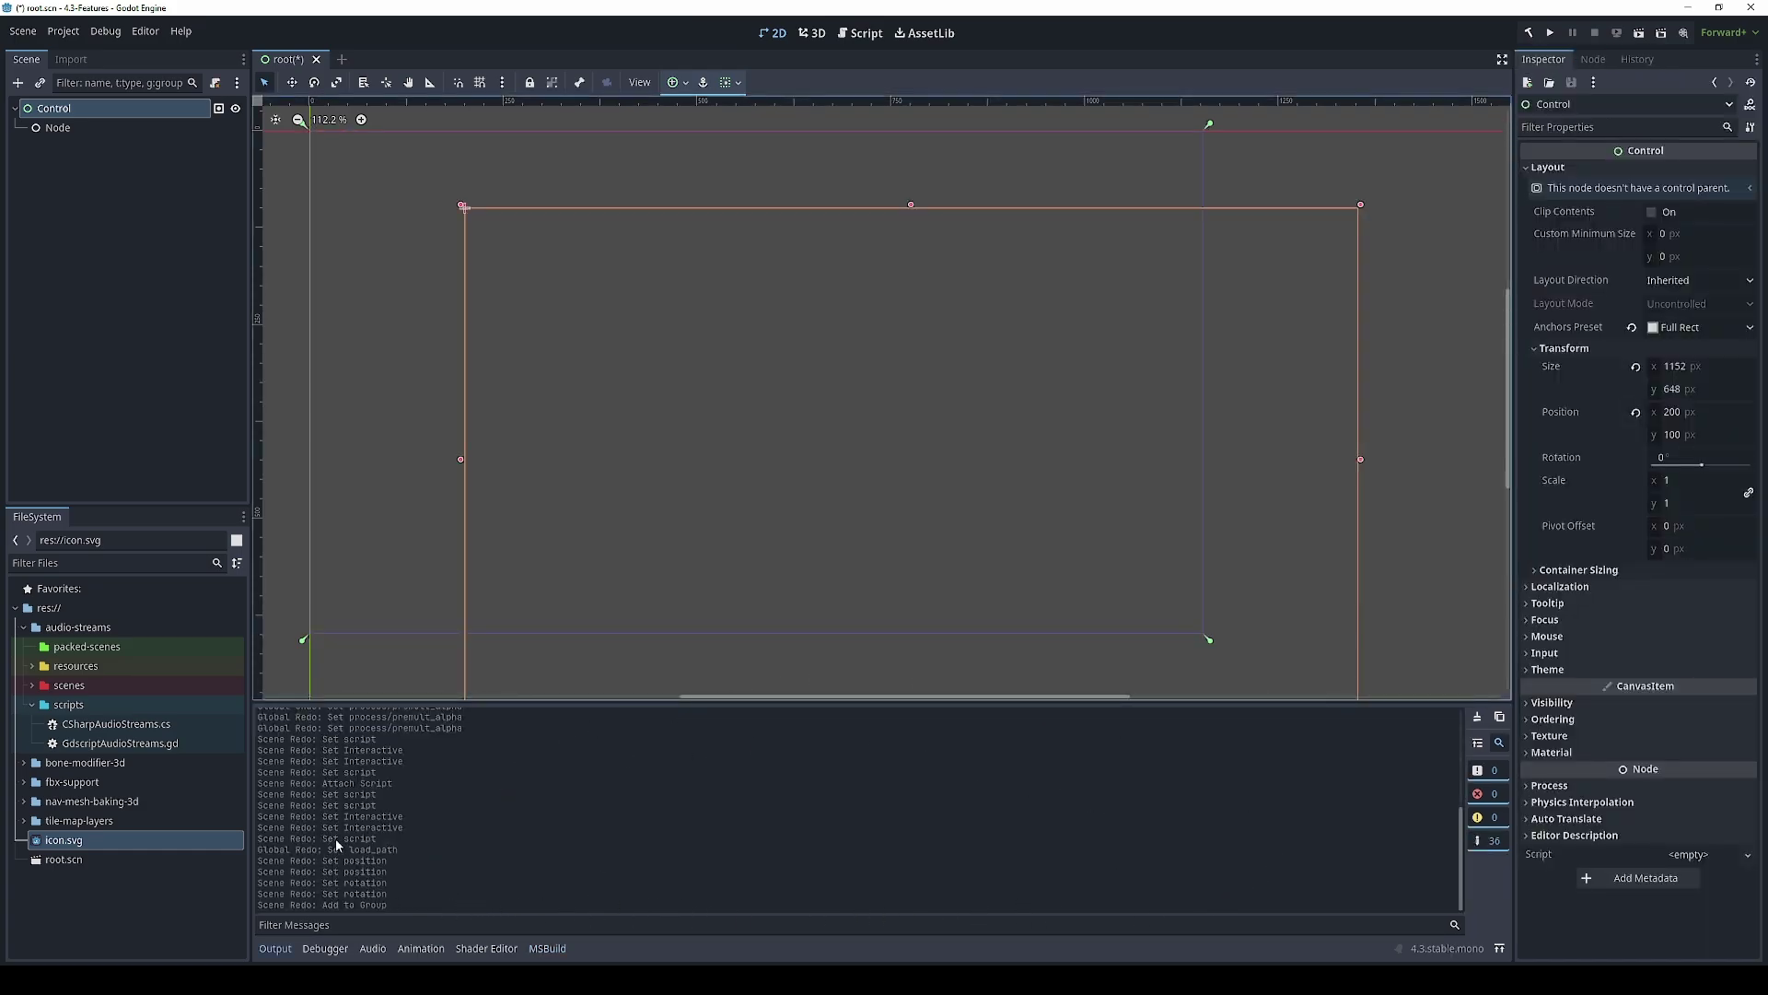
# Examine the output log, debugger errors, audio bus layout, animation editor and shader editor in turn
pyautogui.click(277, 949)
pyautogui.click(287, 952)
pyautogui.click(327, 954)
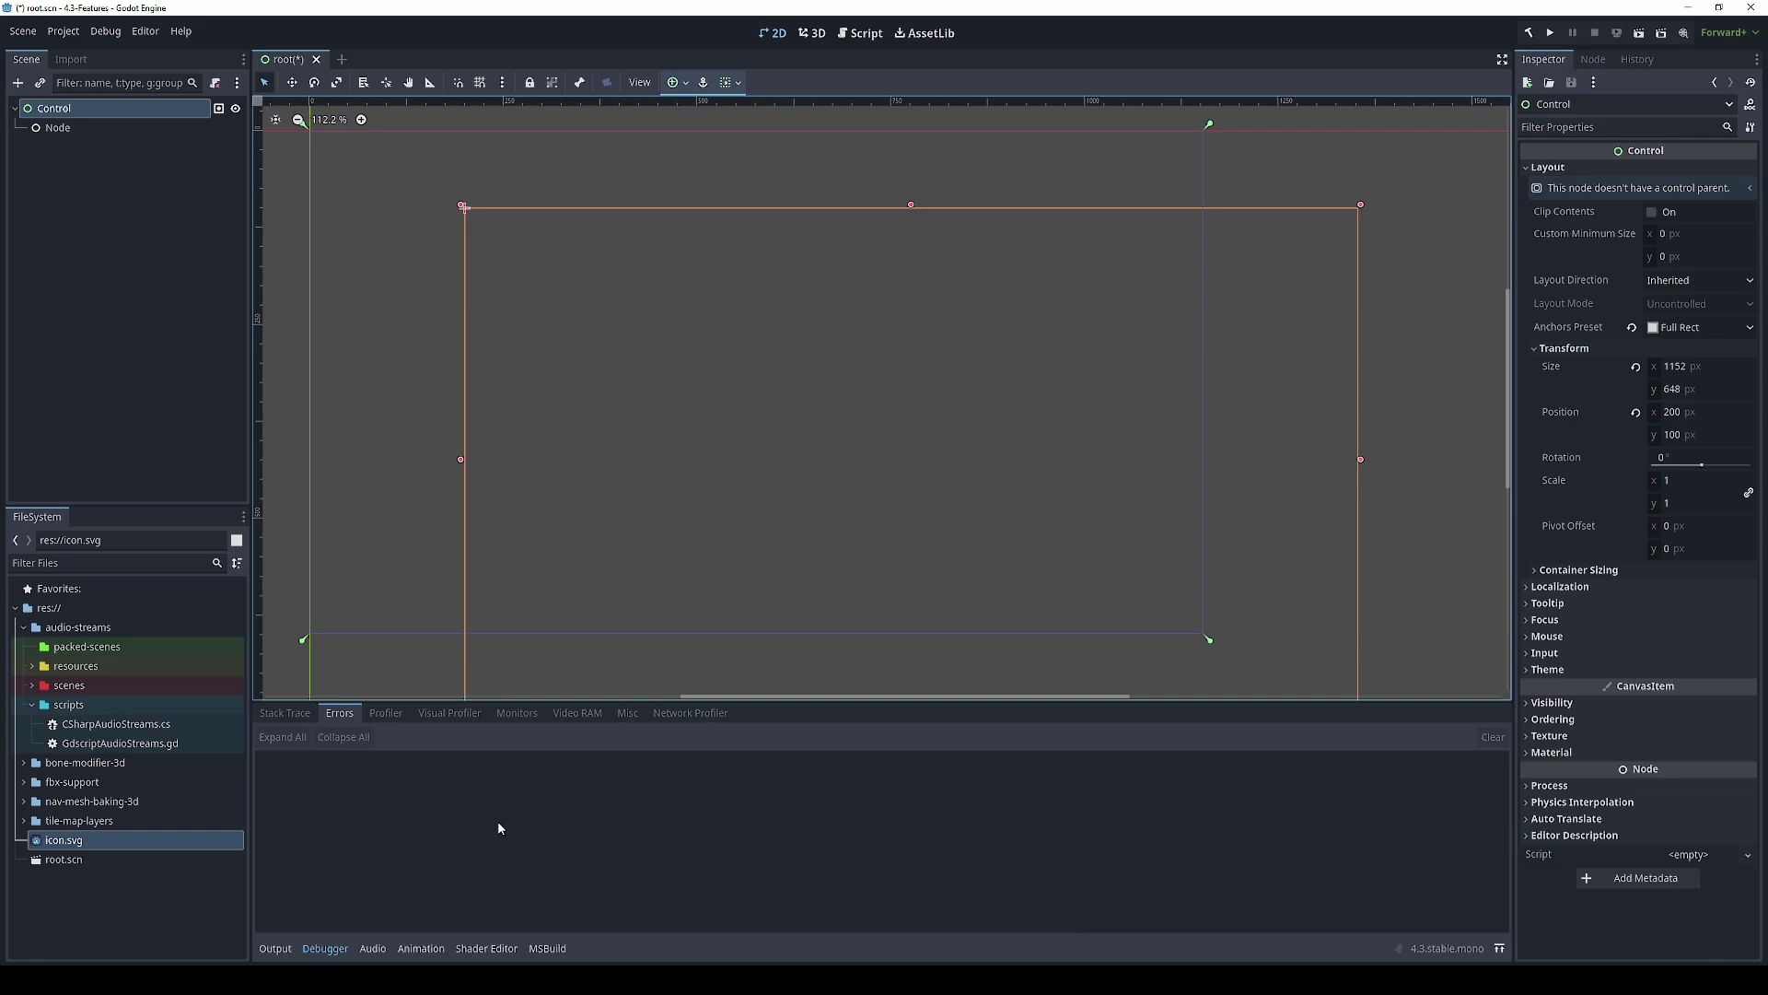
pyautogui.click(377, 950)
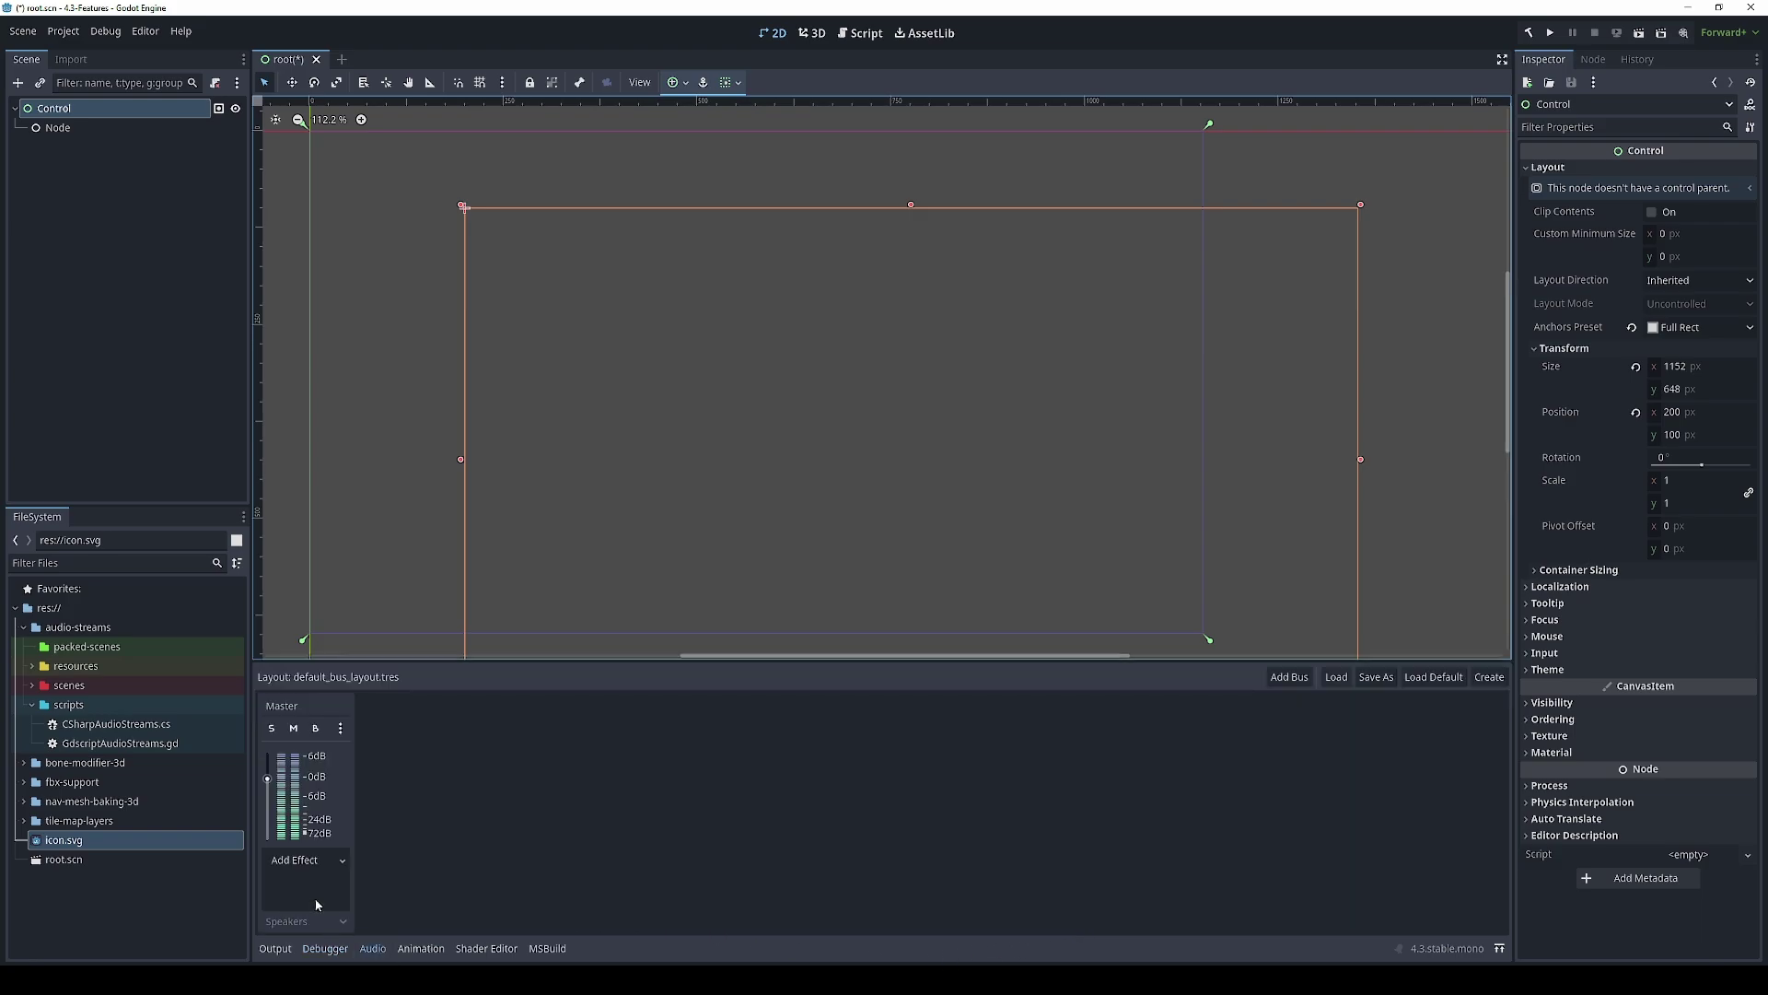
pyautogui.click(420, 951)
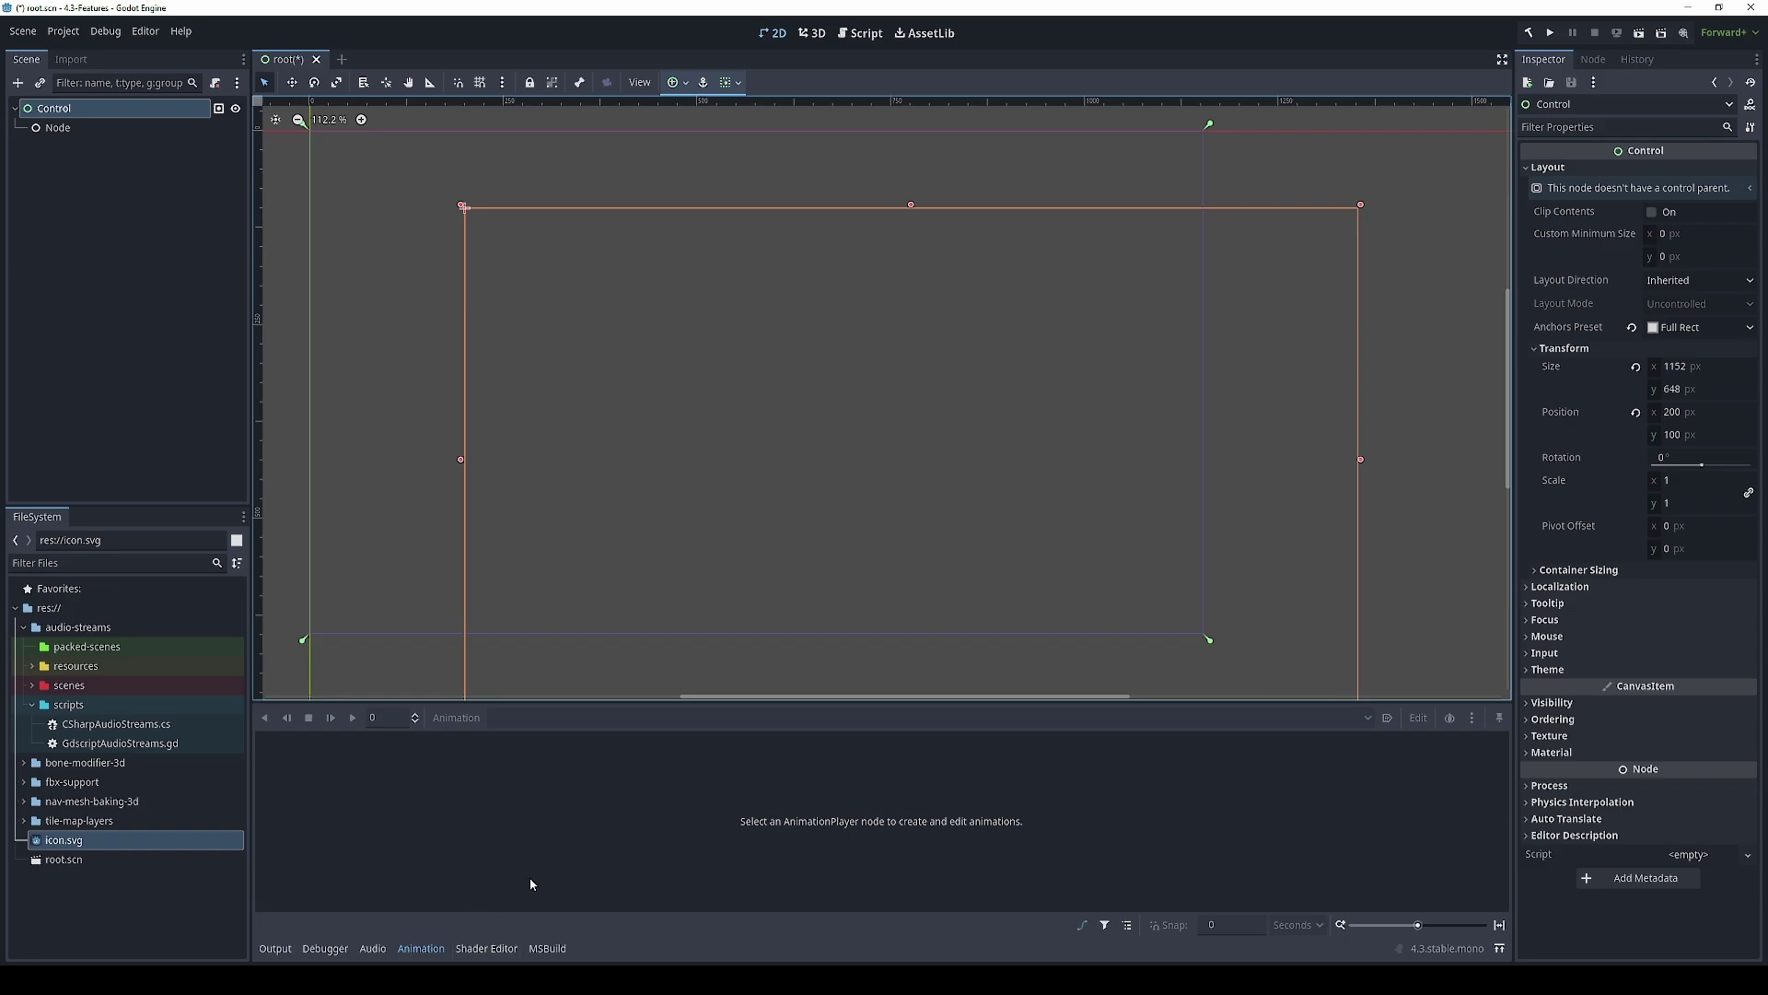
pyautogui.click(485, 948)
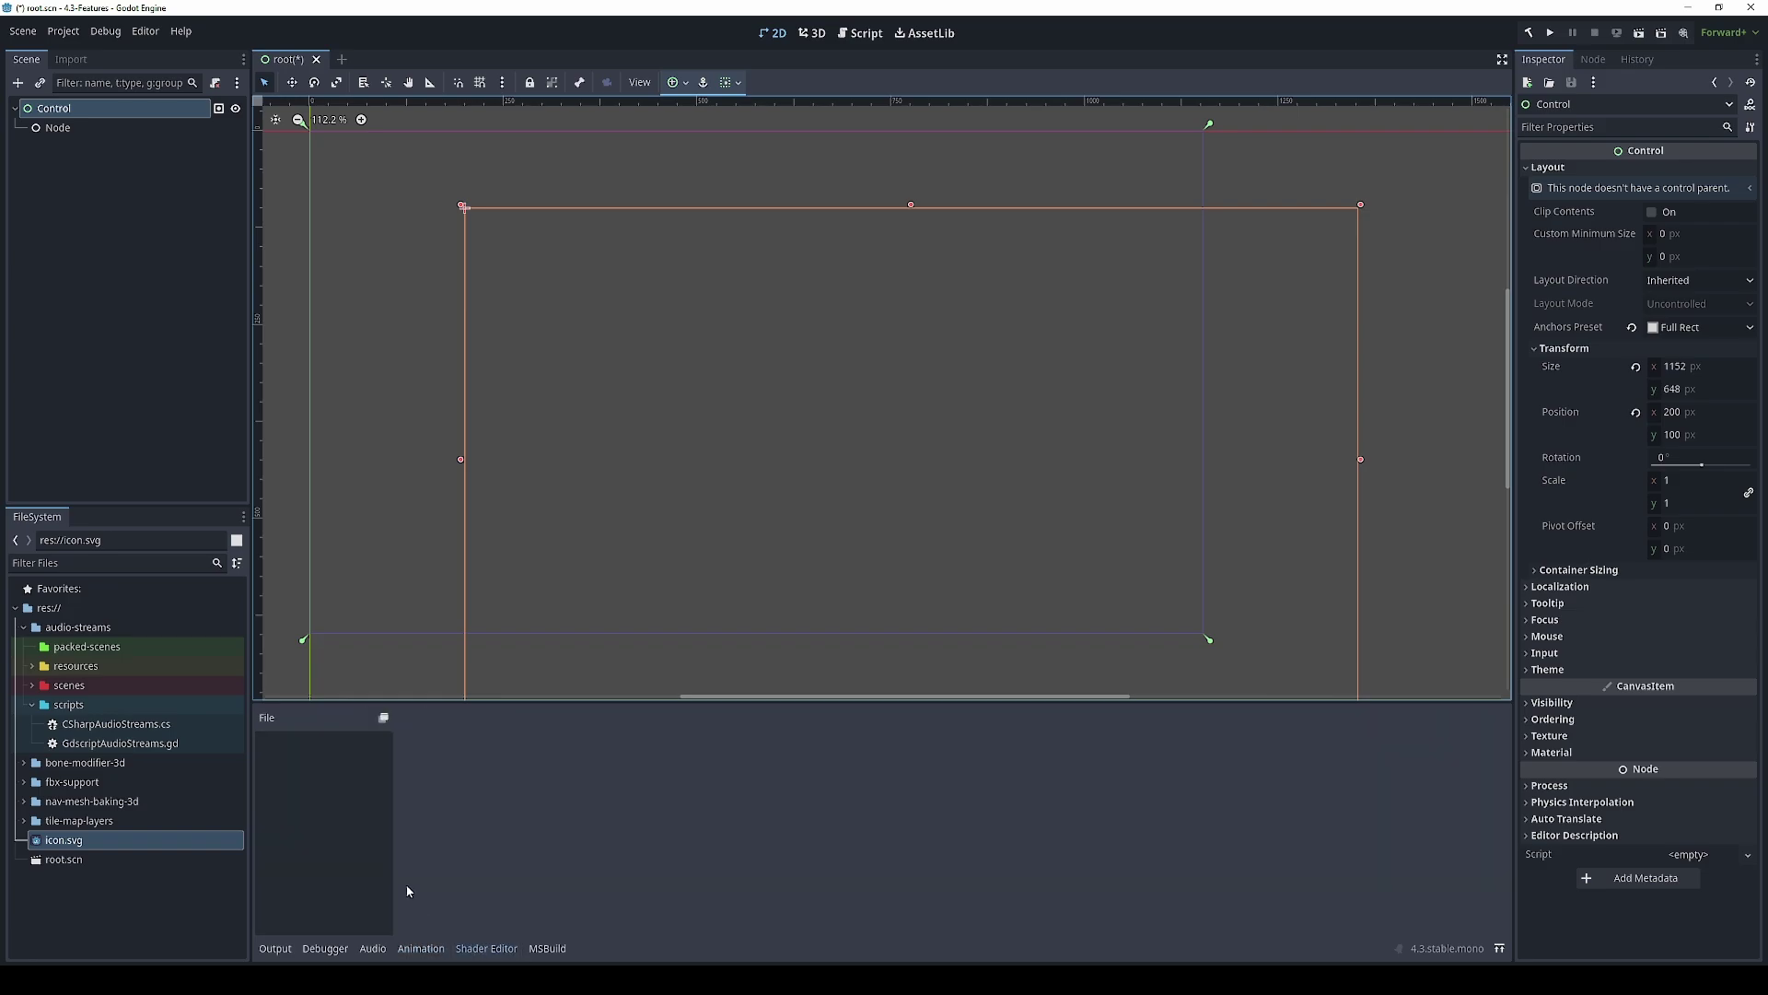
# Show the MSBuild panel and widen the Inspector dock
pyautogui.click(549, 948)
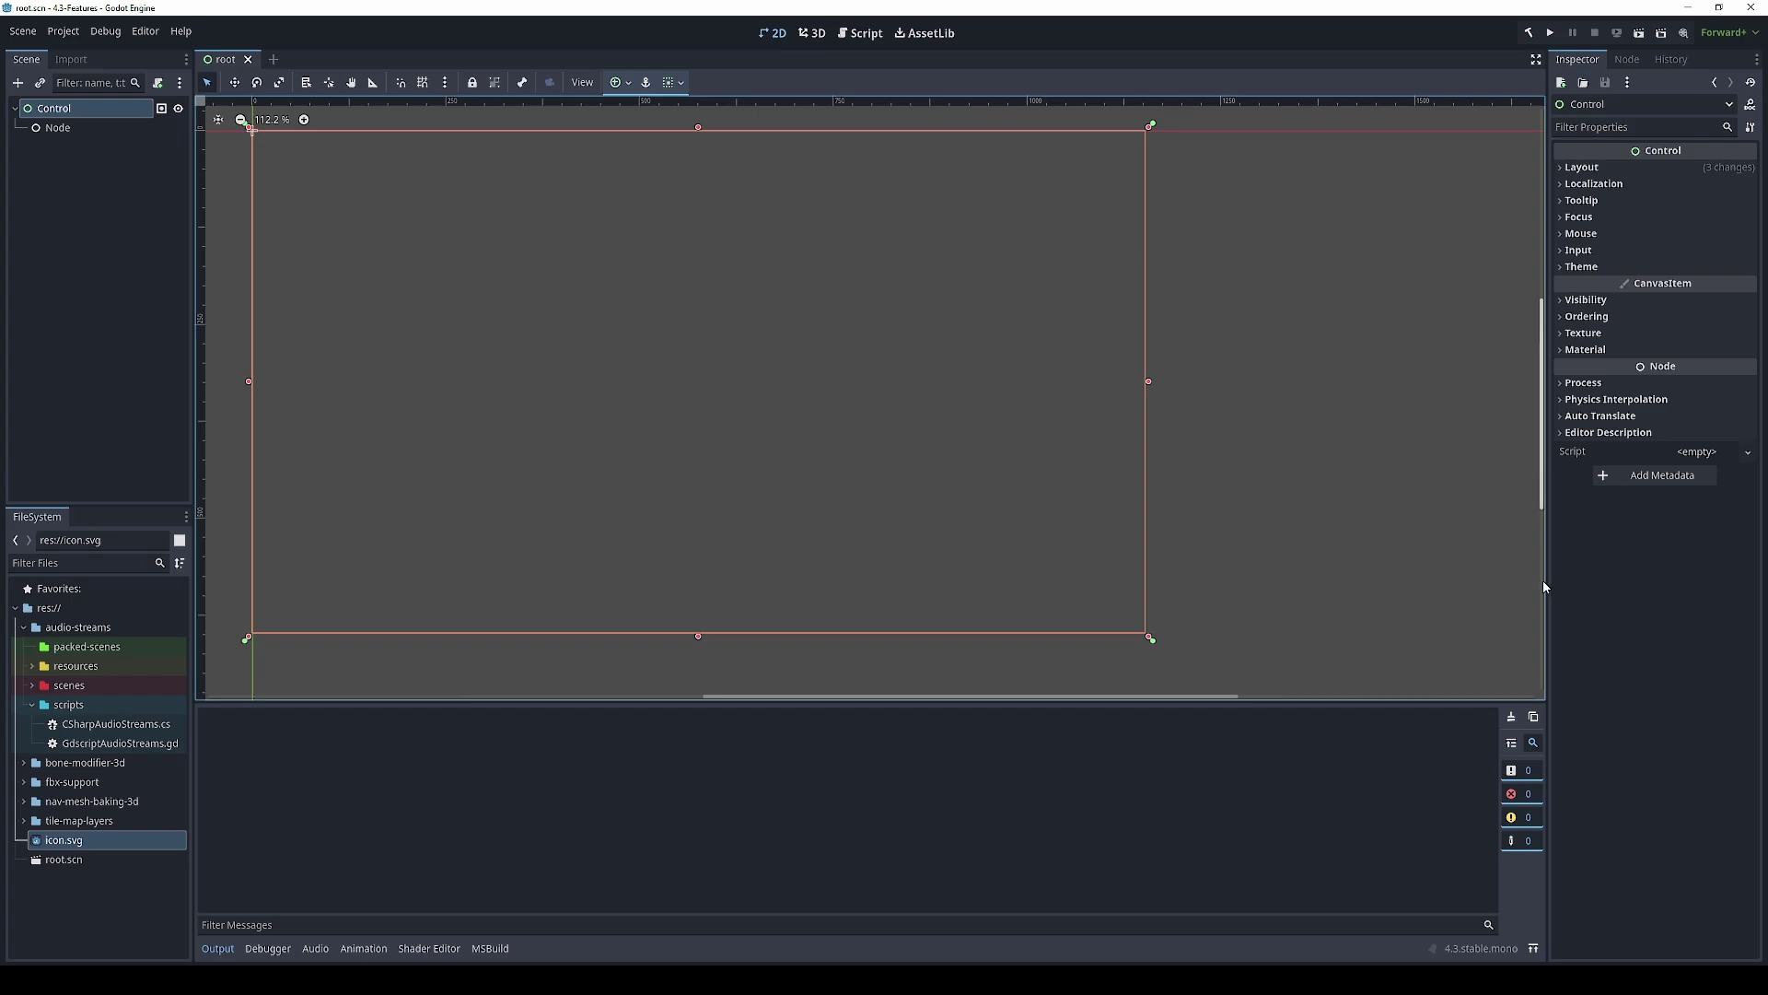
pyautogui.moveTo(1549, 583); pyautogui.dragTo(1431, 570)
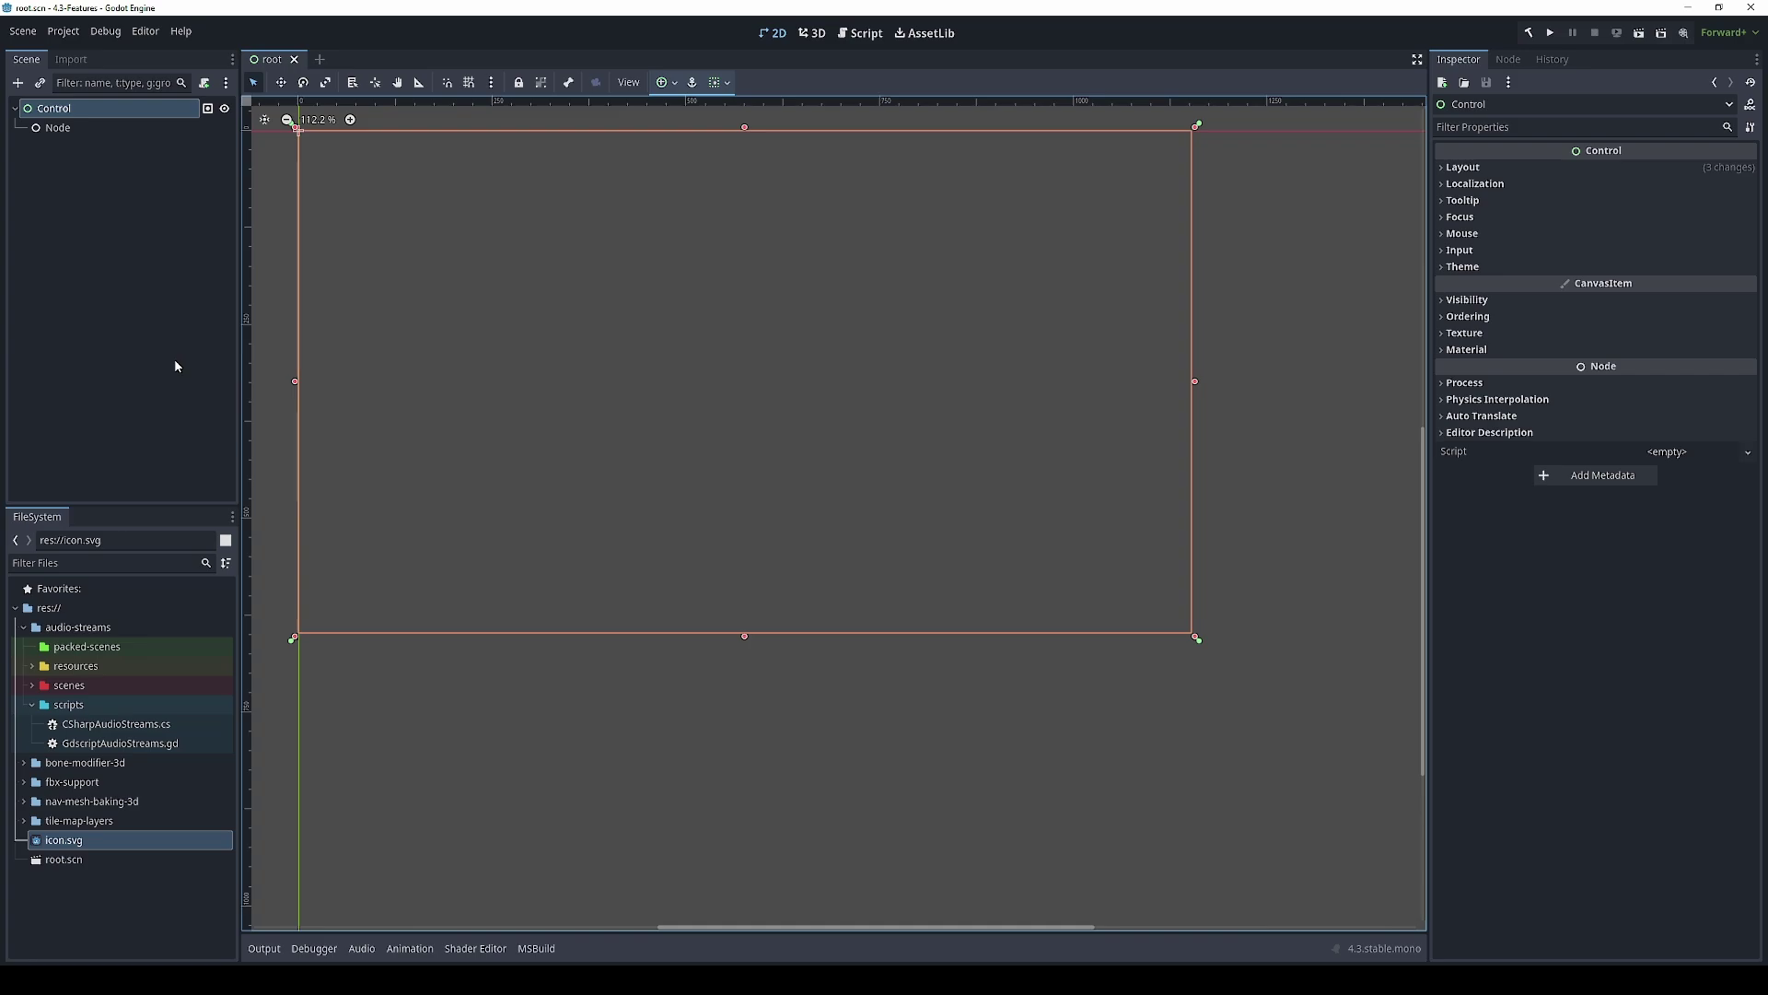
# Move the FileSystem dock to the bottom panel and the Inspector dock to the slot beneath the Scene dock
pyautogui.click(233, 63)
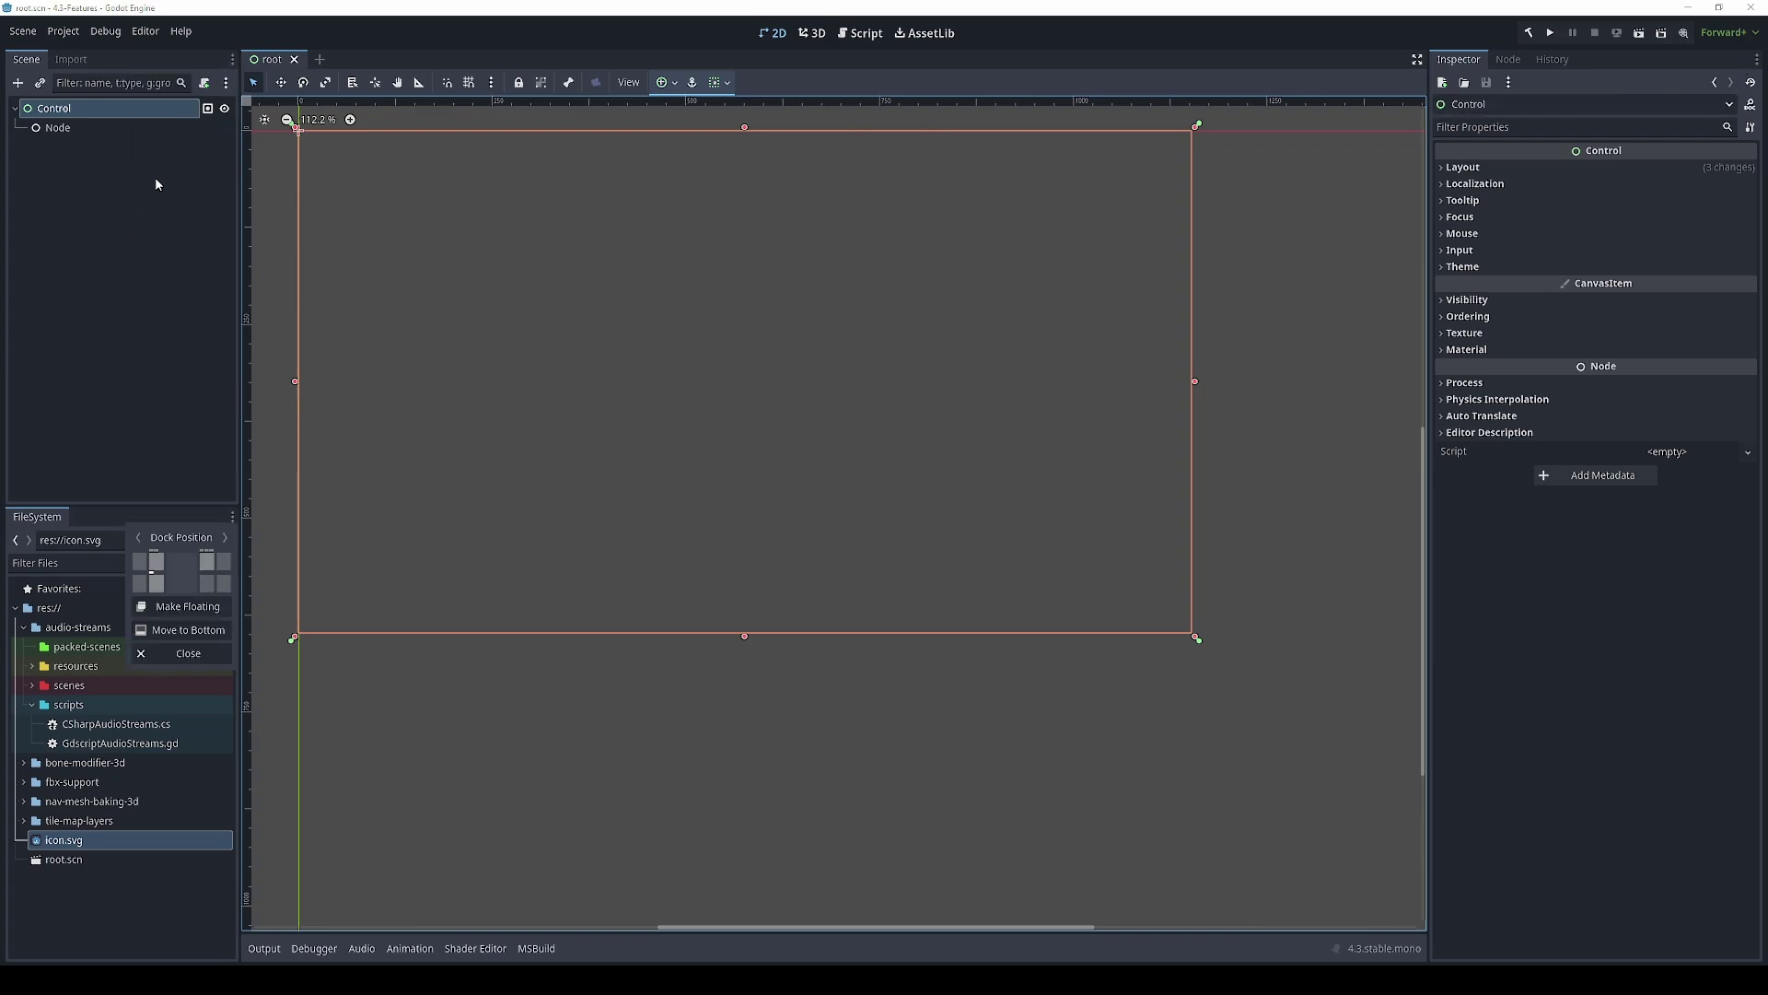
pyautogui.click(190, 631)
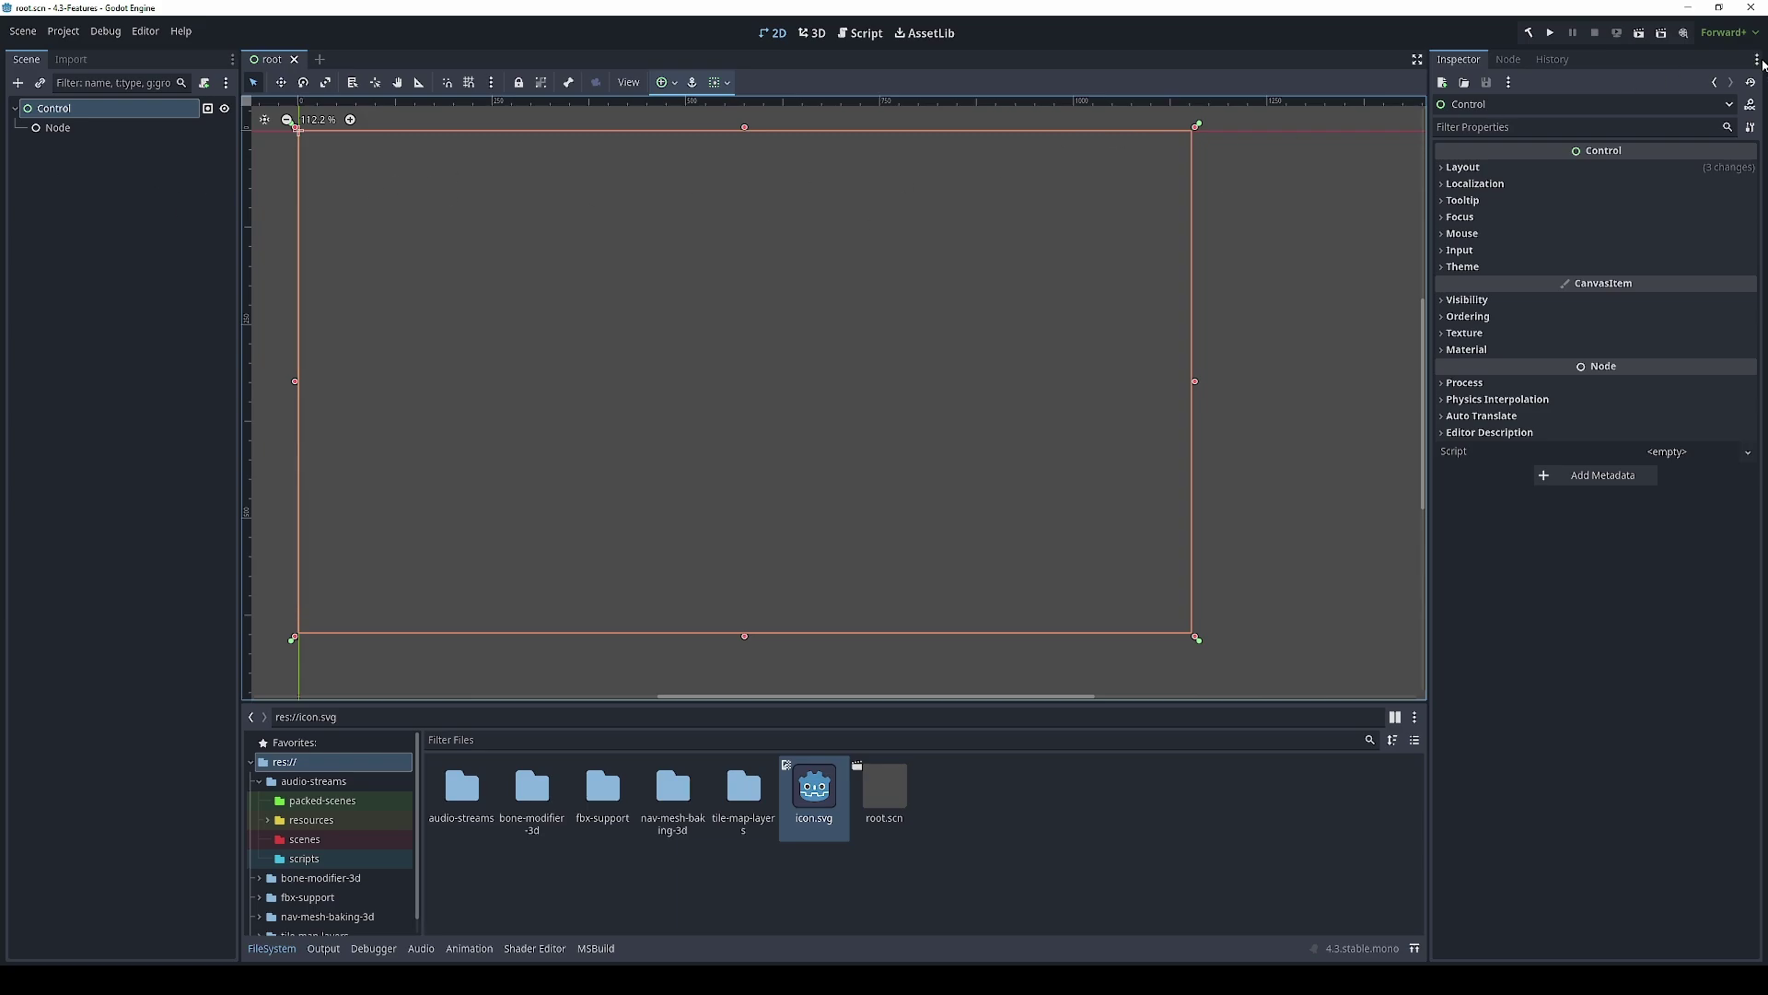
pyautogui.click(1759, 61)
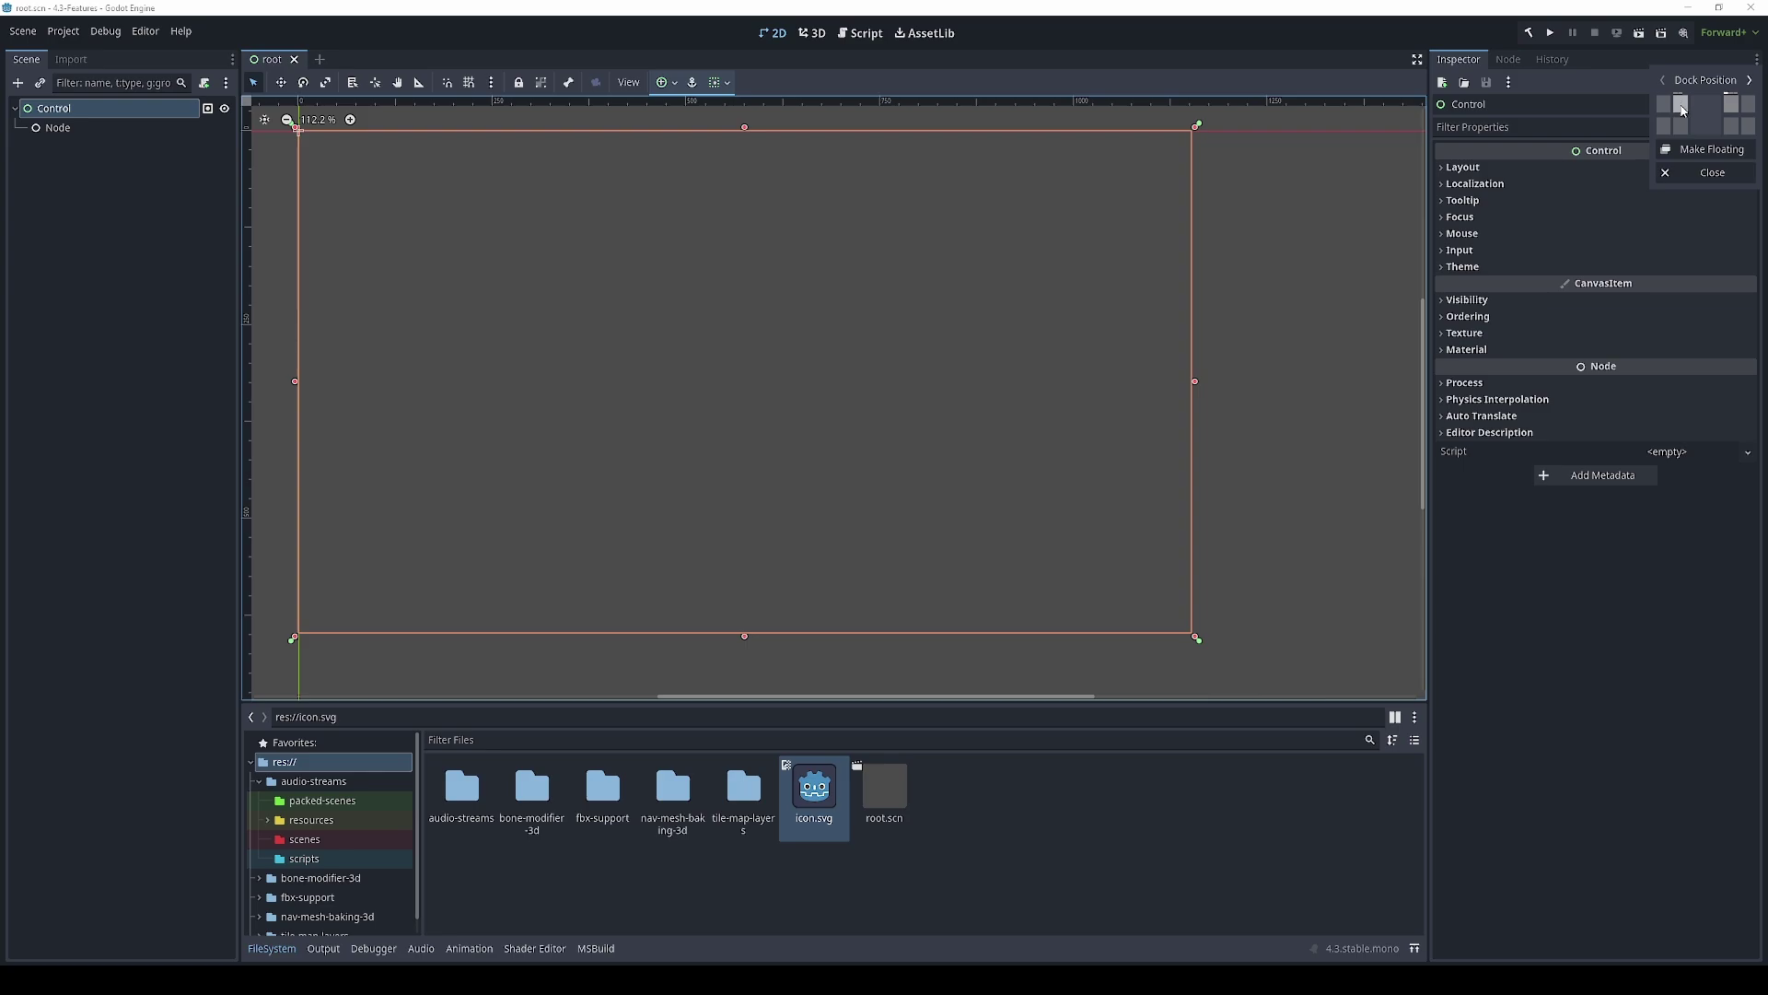
pyautogui.click(1684, 125)
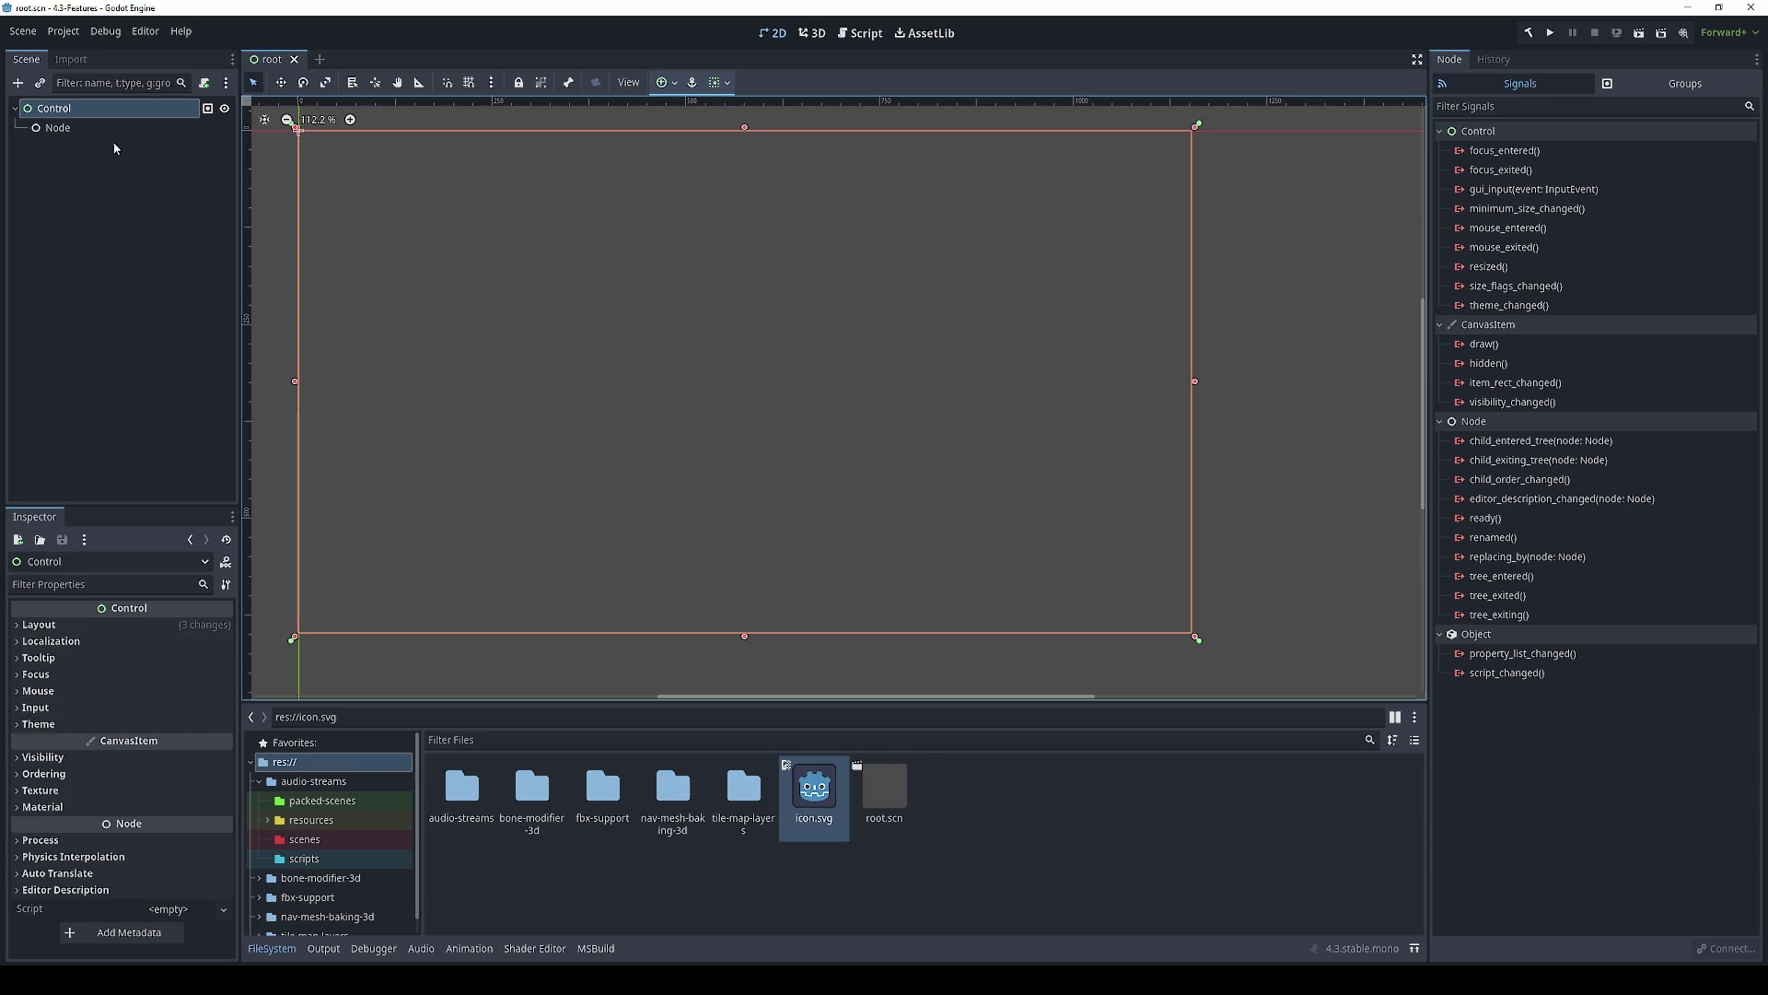
# Save the current dock arrangement as a new editor layout named Tutorial
pyautogui.click(147, 33)
pyautogui.moveTo(347, 123)
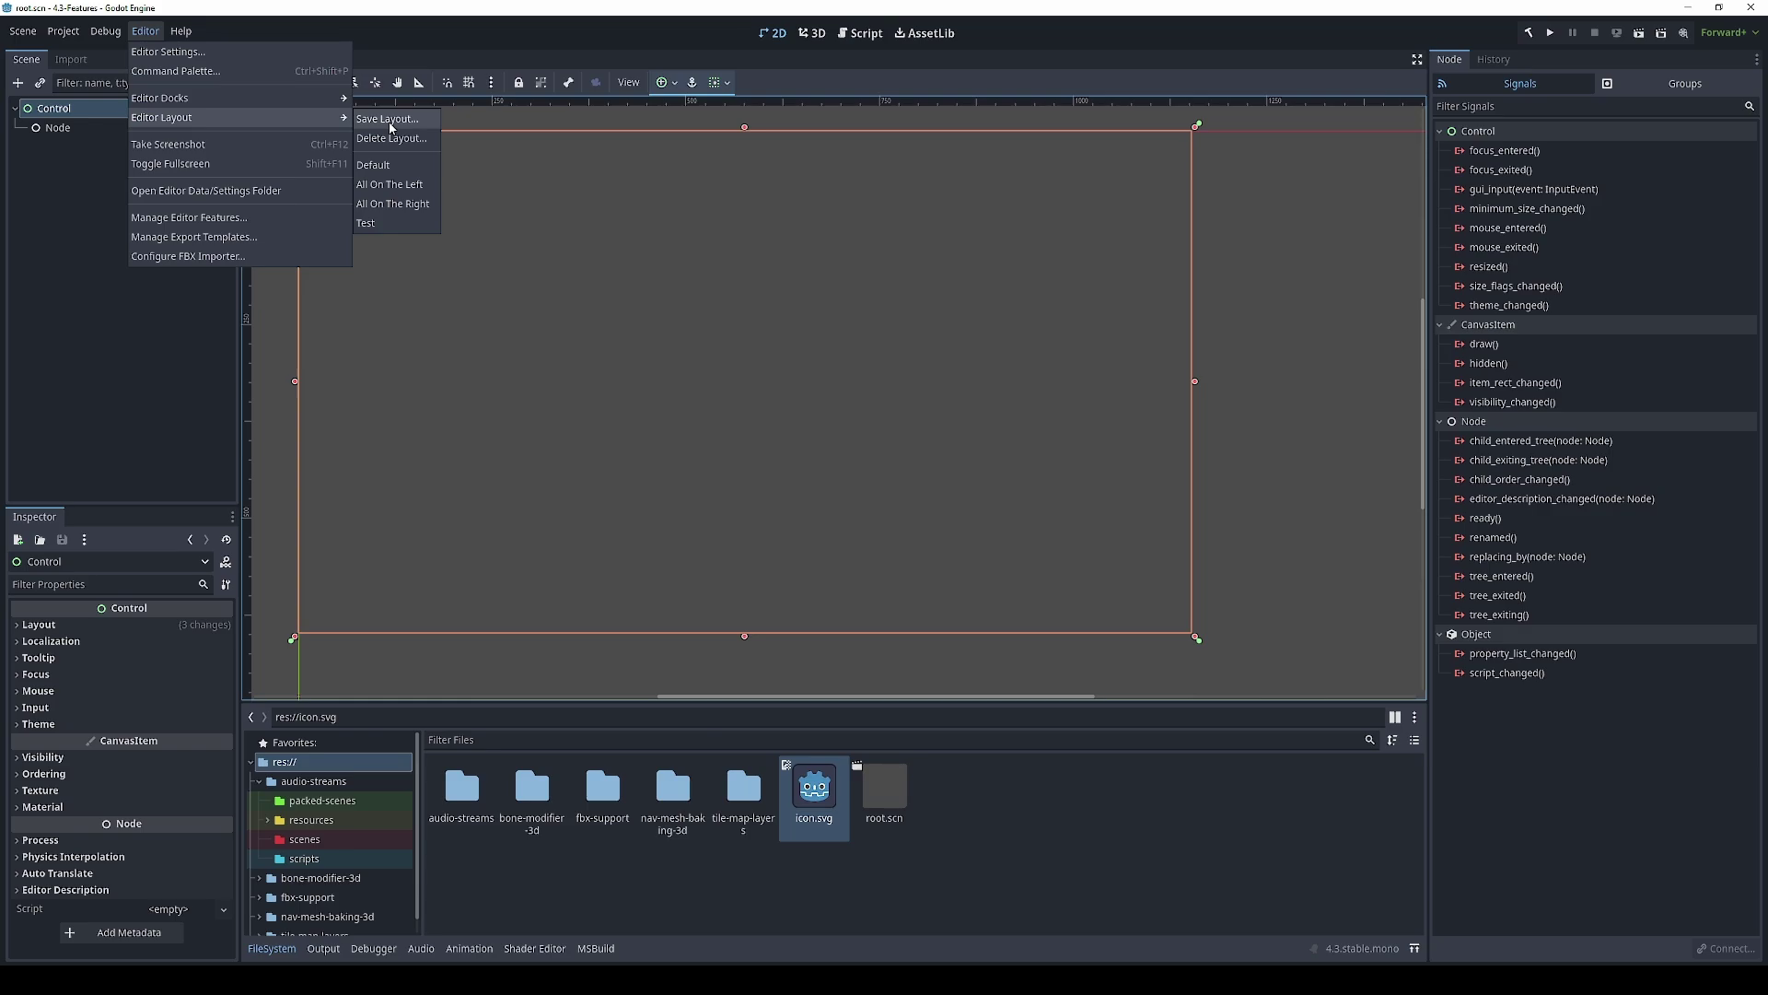
pyautogui.click(387, 119)
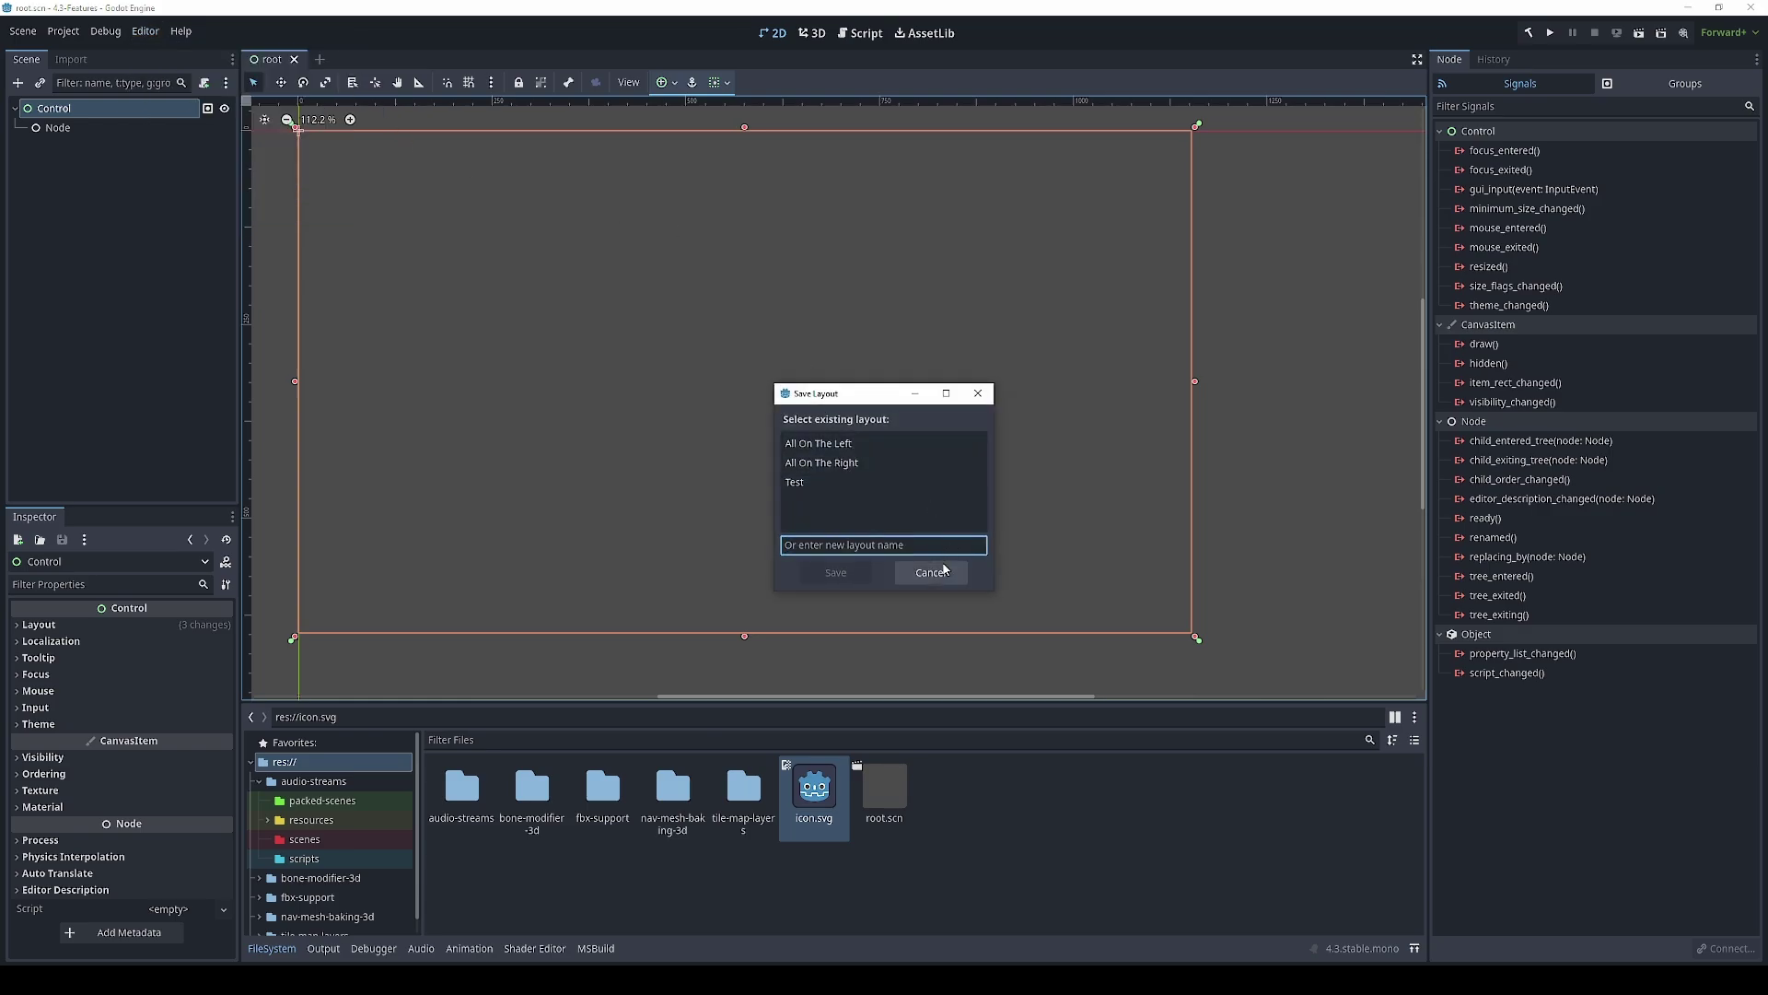
pyautogui.write('Testing')
pyautogui.press('Return')
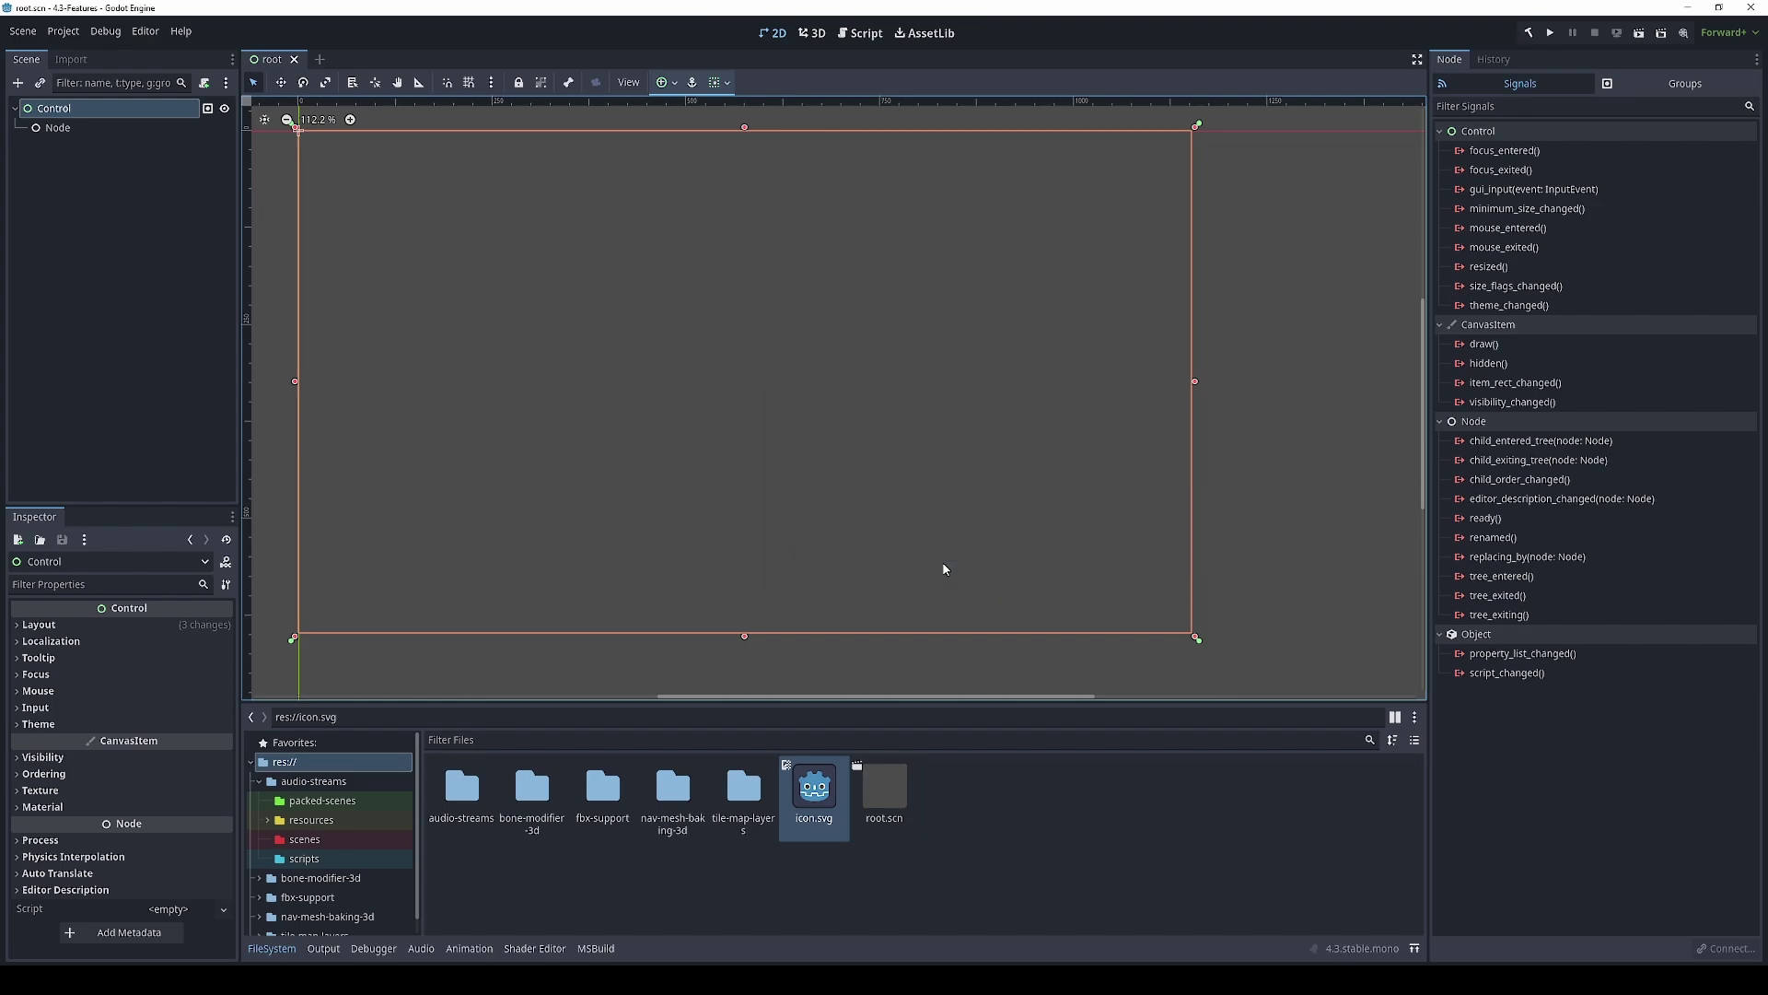
# Restore the Default editor layout and switch to the All On The Right layout
pyautogui.click(148, 33)
pyautogui.moveTo(249, 118)
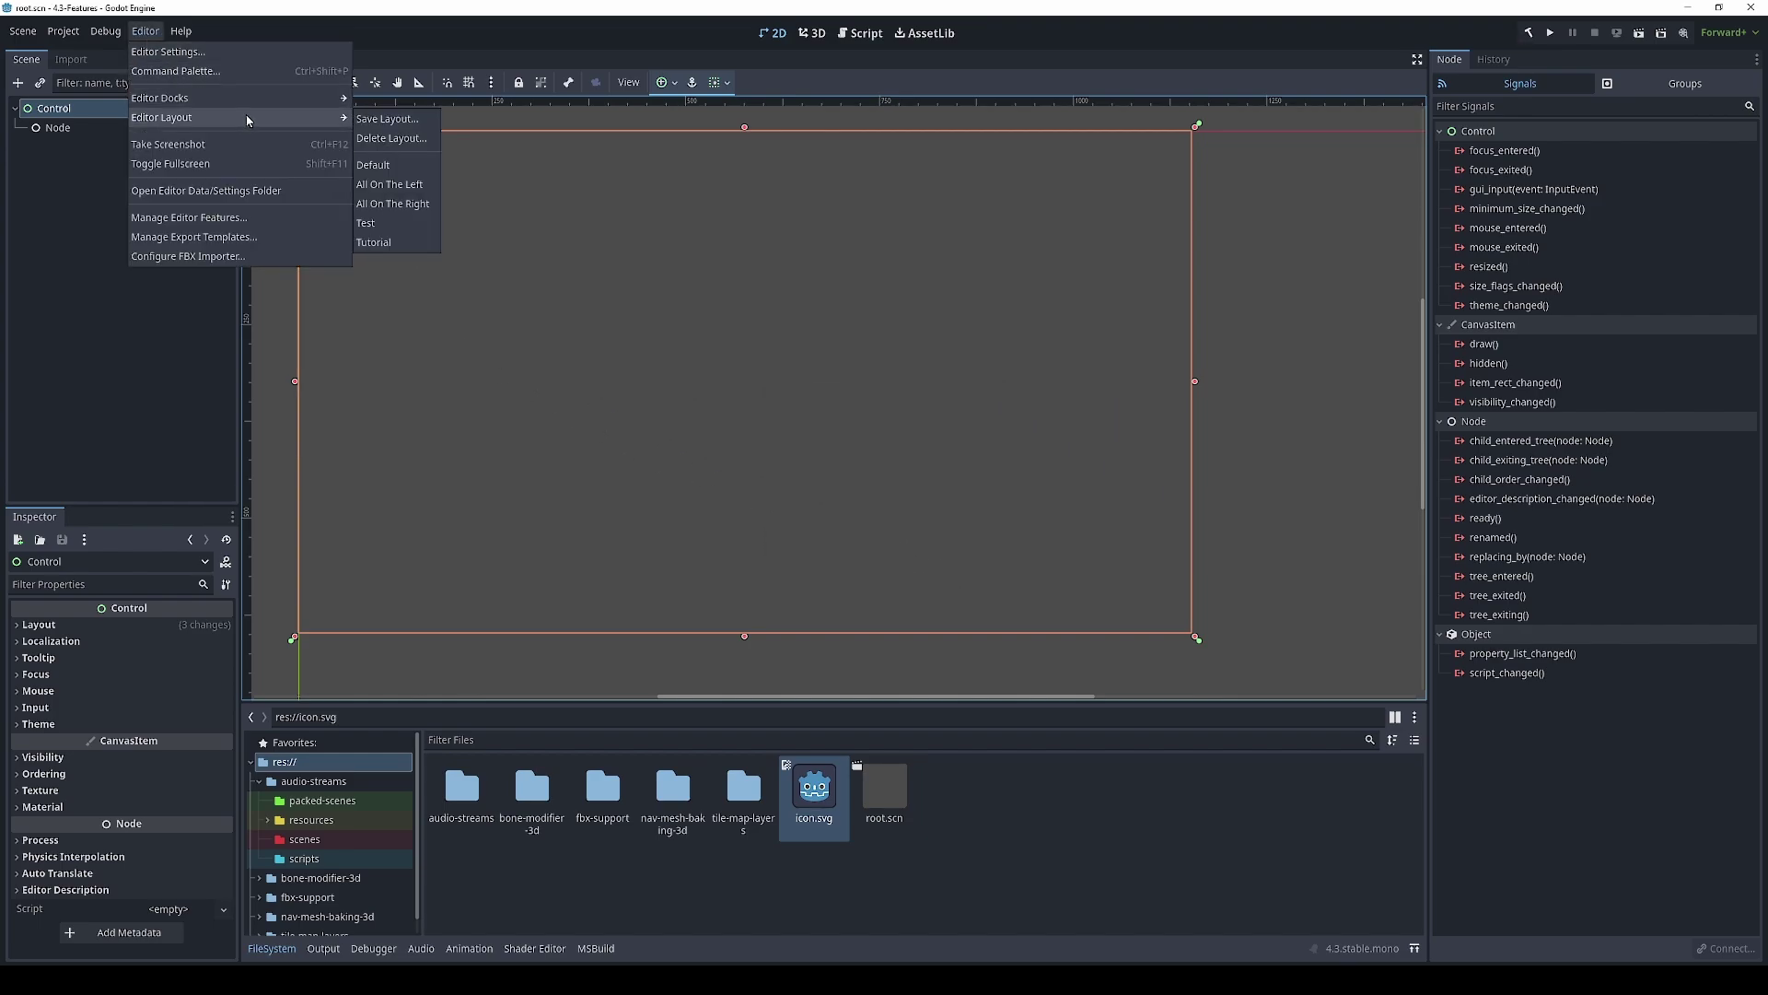
pyautogui.click(374, 243)
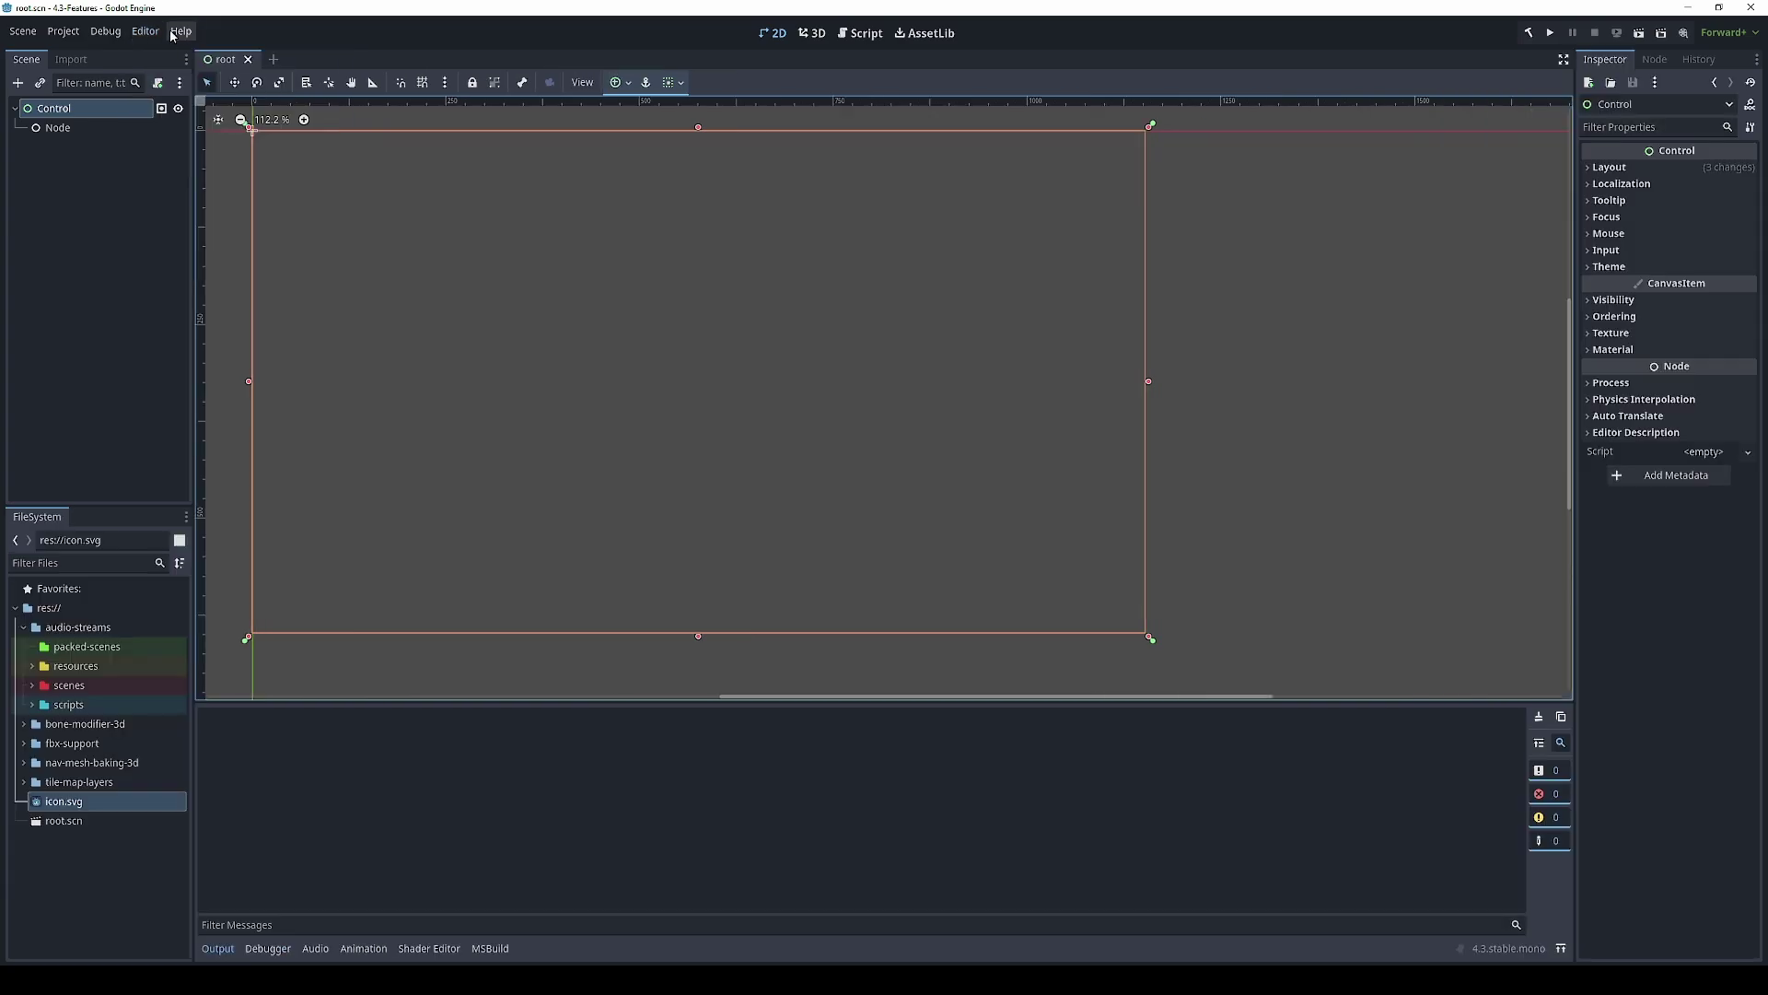
pyautogui.click(140, 31)
pyautogui.moveTo(312, 119)
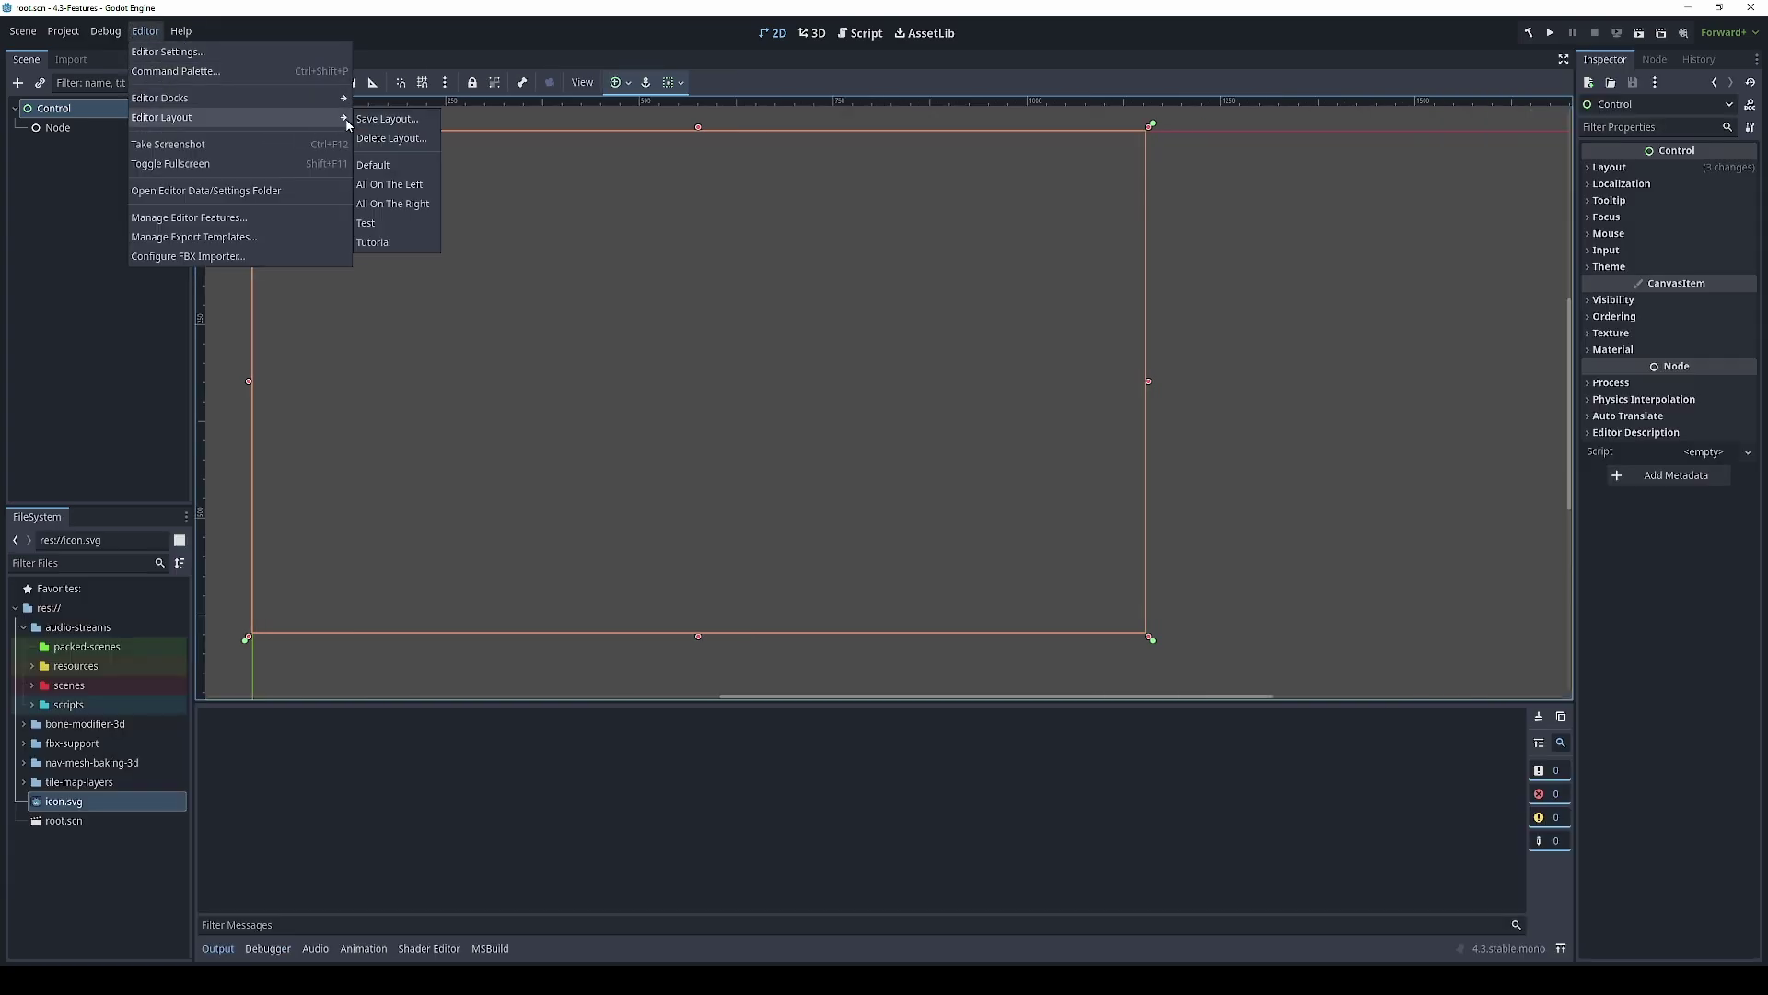
pyautogui.click(393, 203)
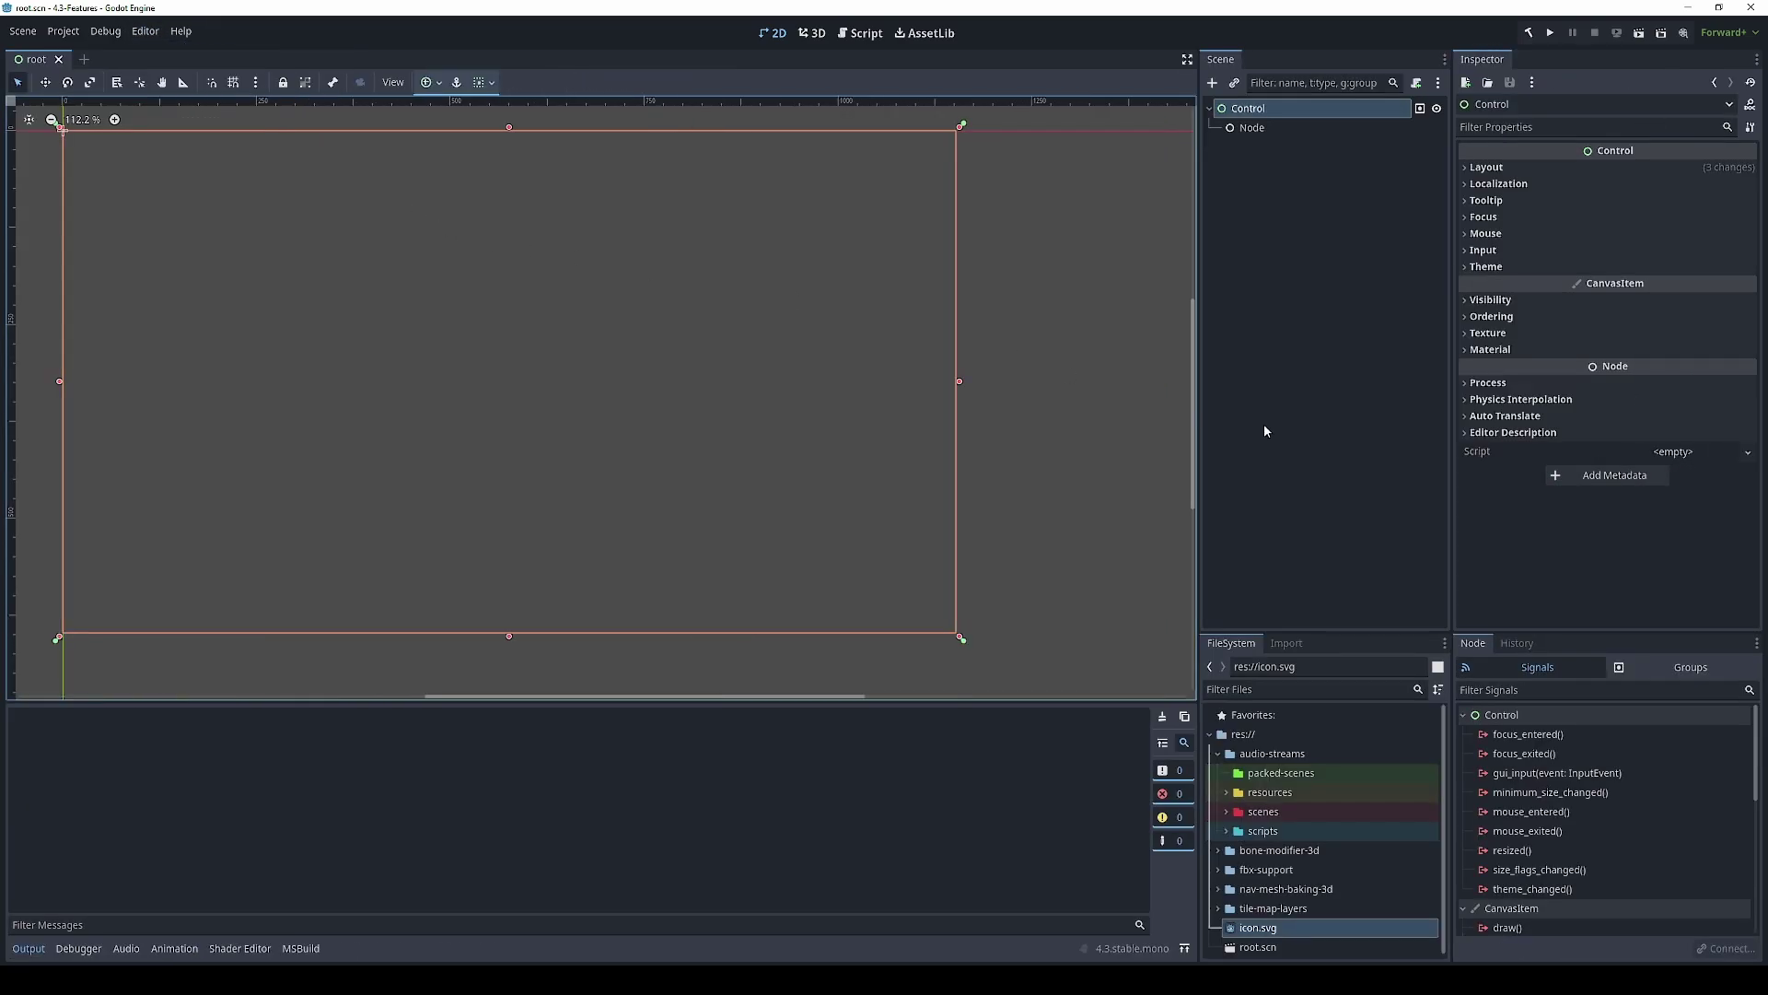
# Set root.scn as the project's main scene and run the project
pyautogui.click(1382, 491)
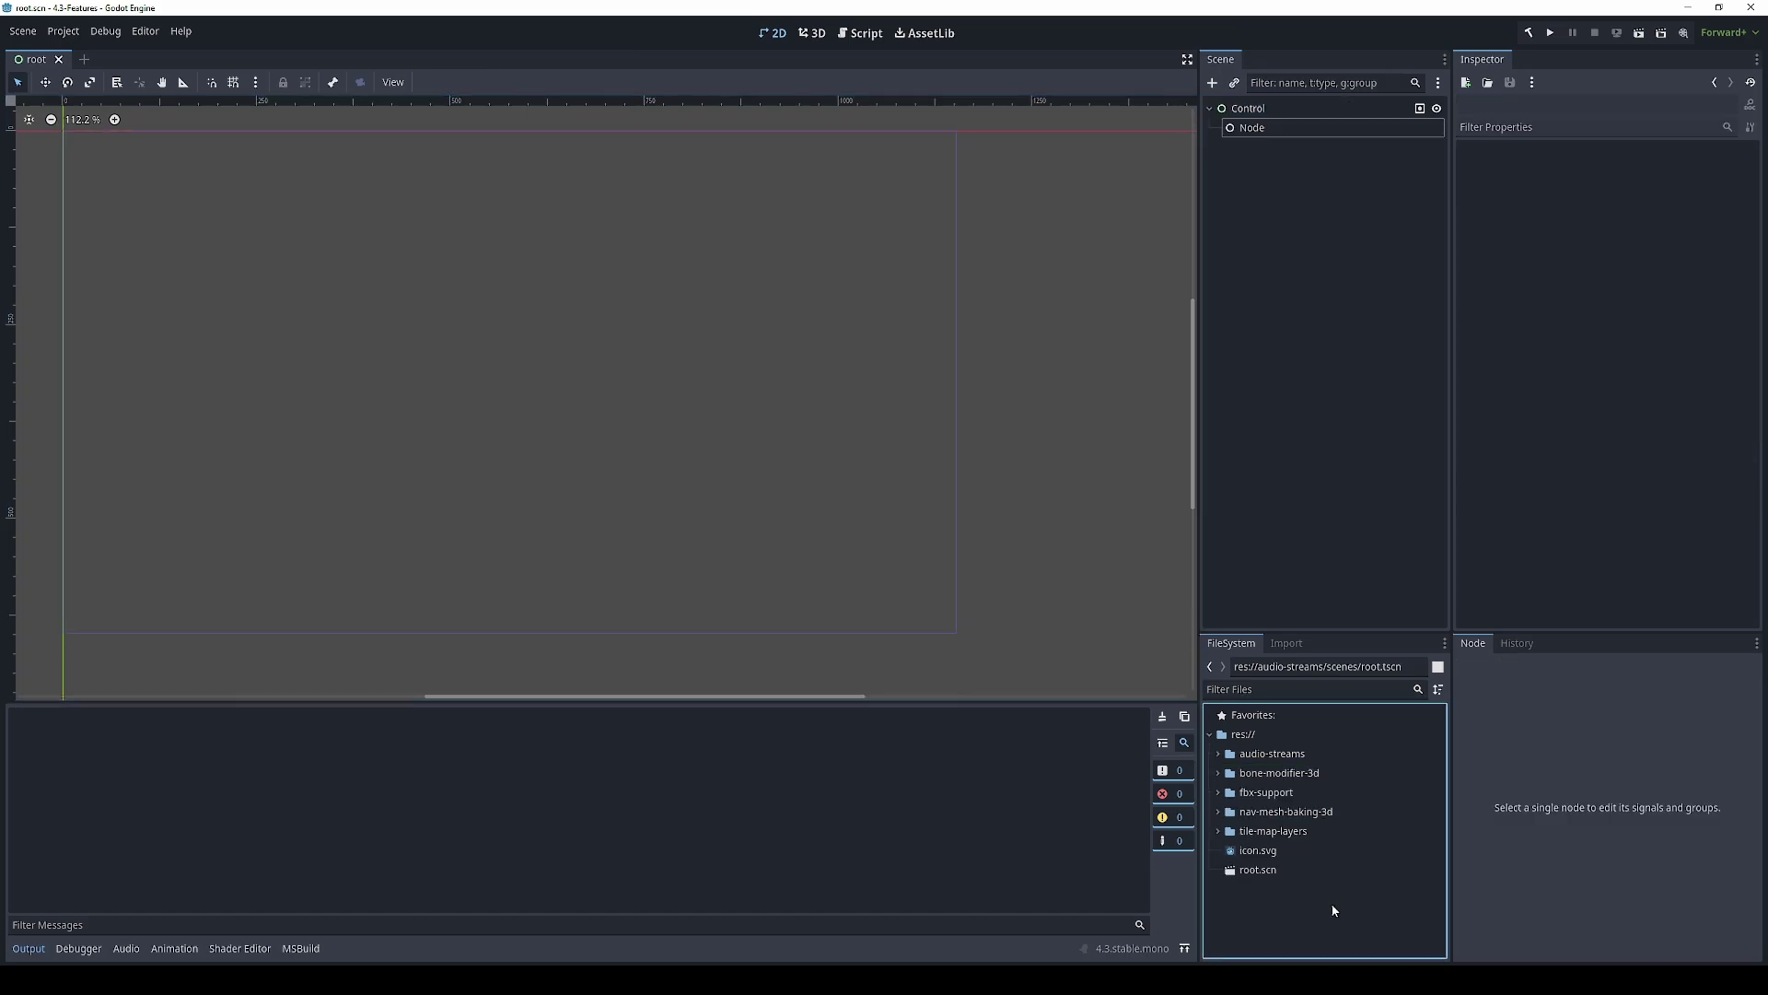
pyautogui.click(1260, 871)
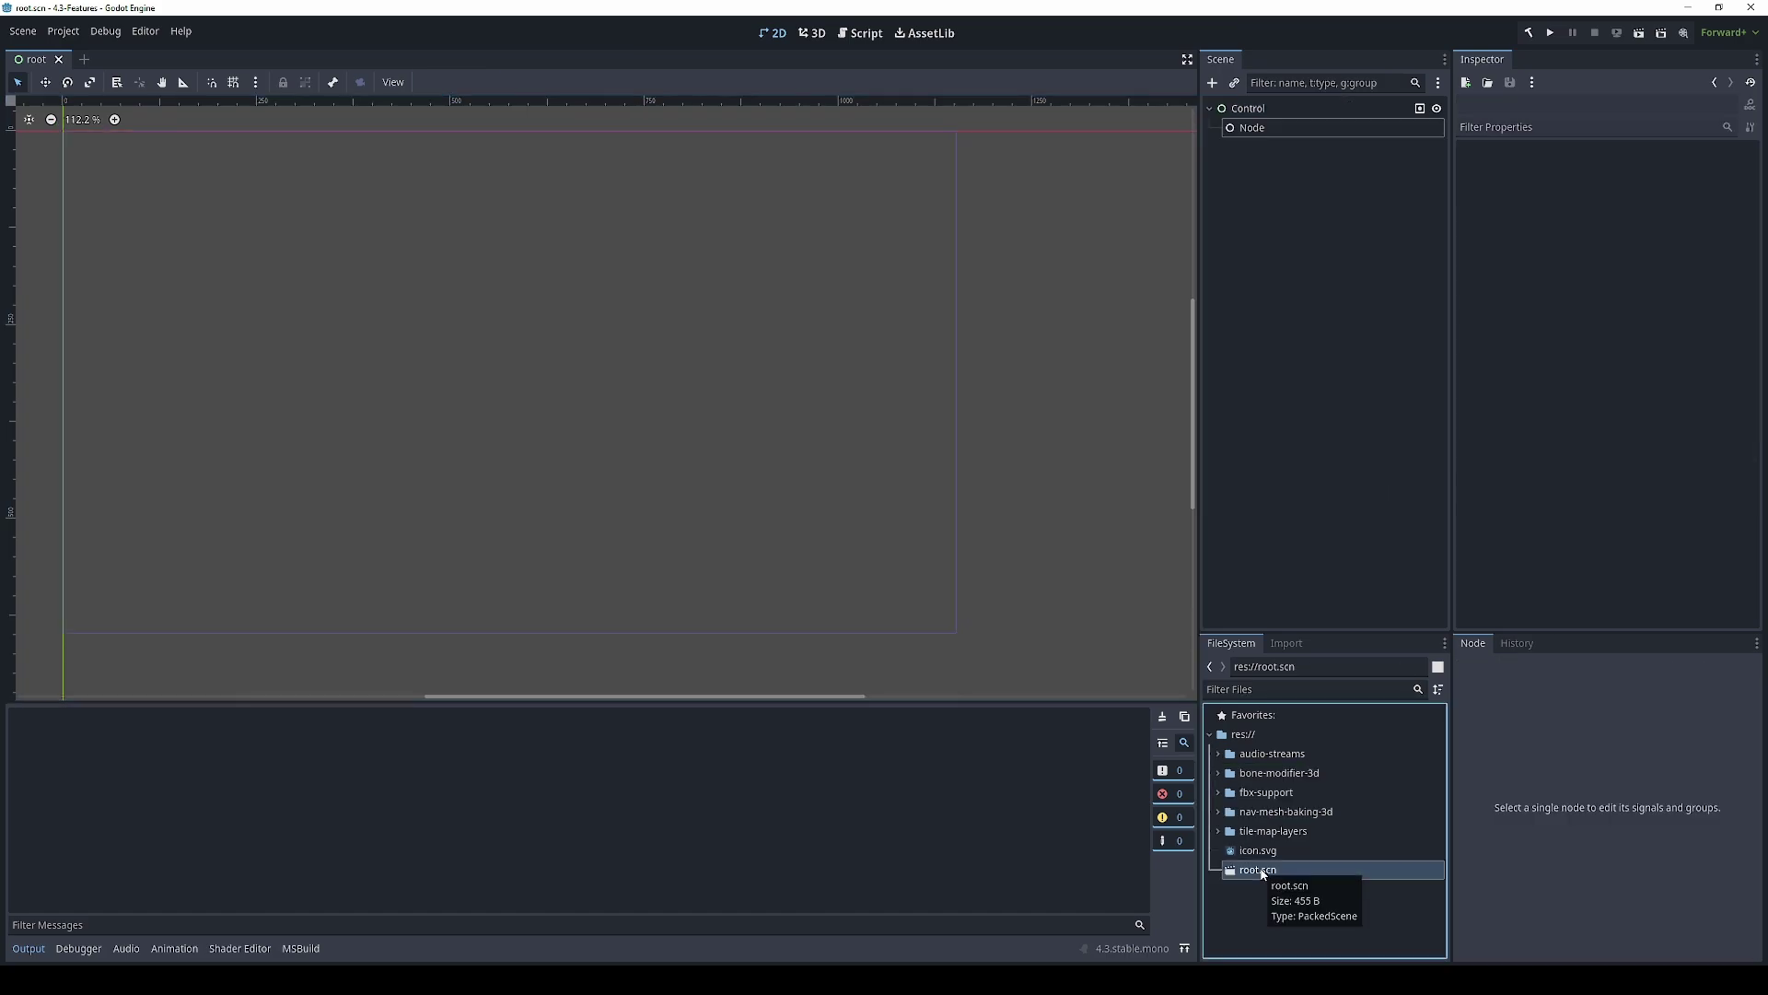
pyautogui.rightClick(1260, 871)
pyautogui.click(1306, 627)
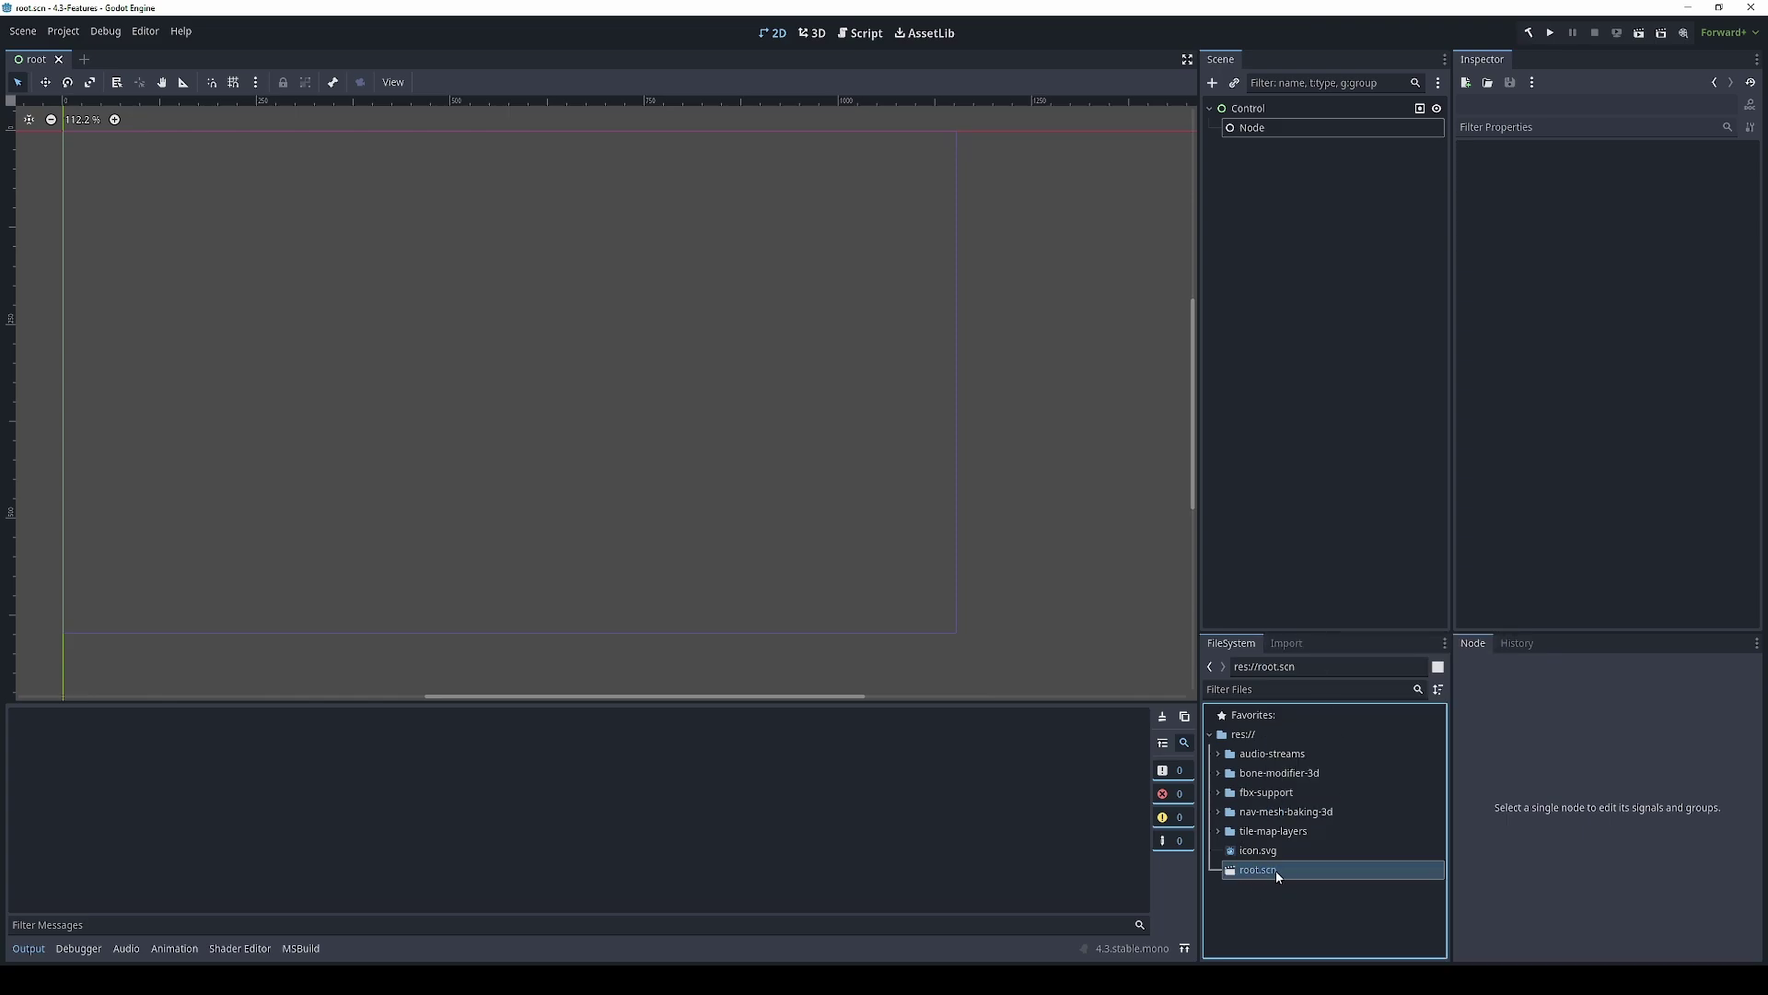
pyautogui.click(1547, 37)
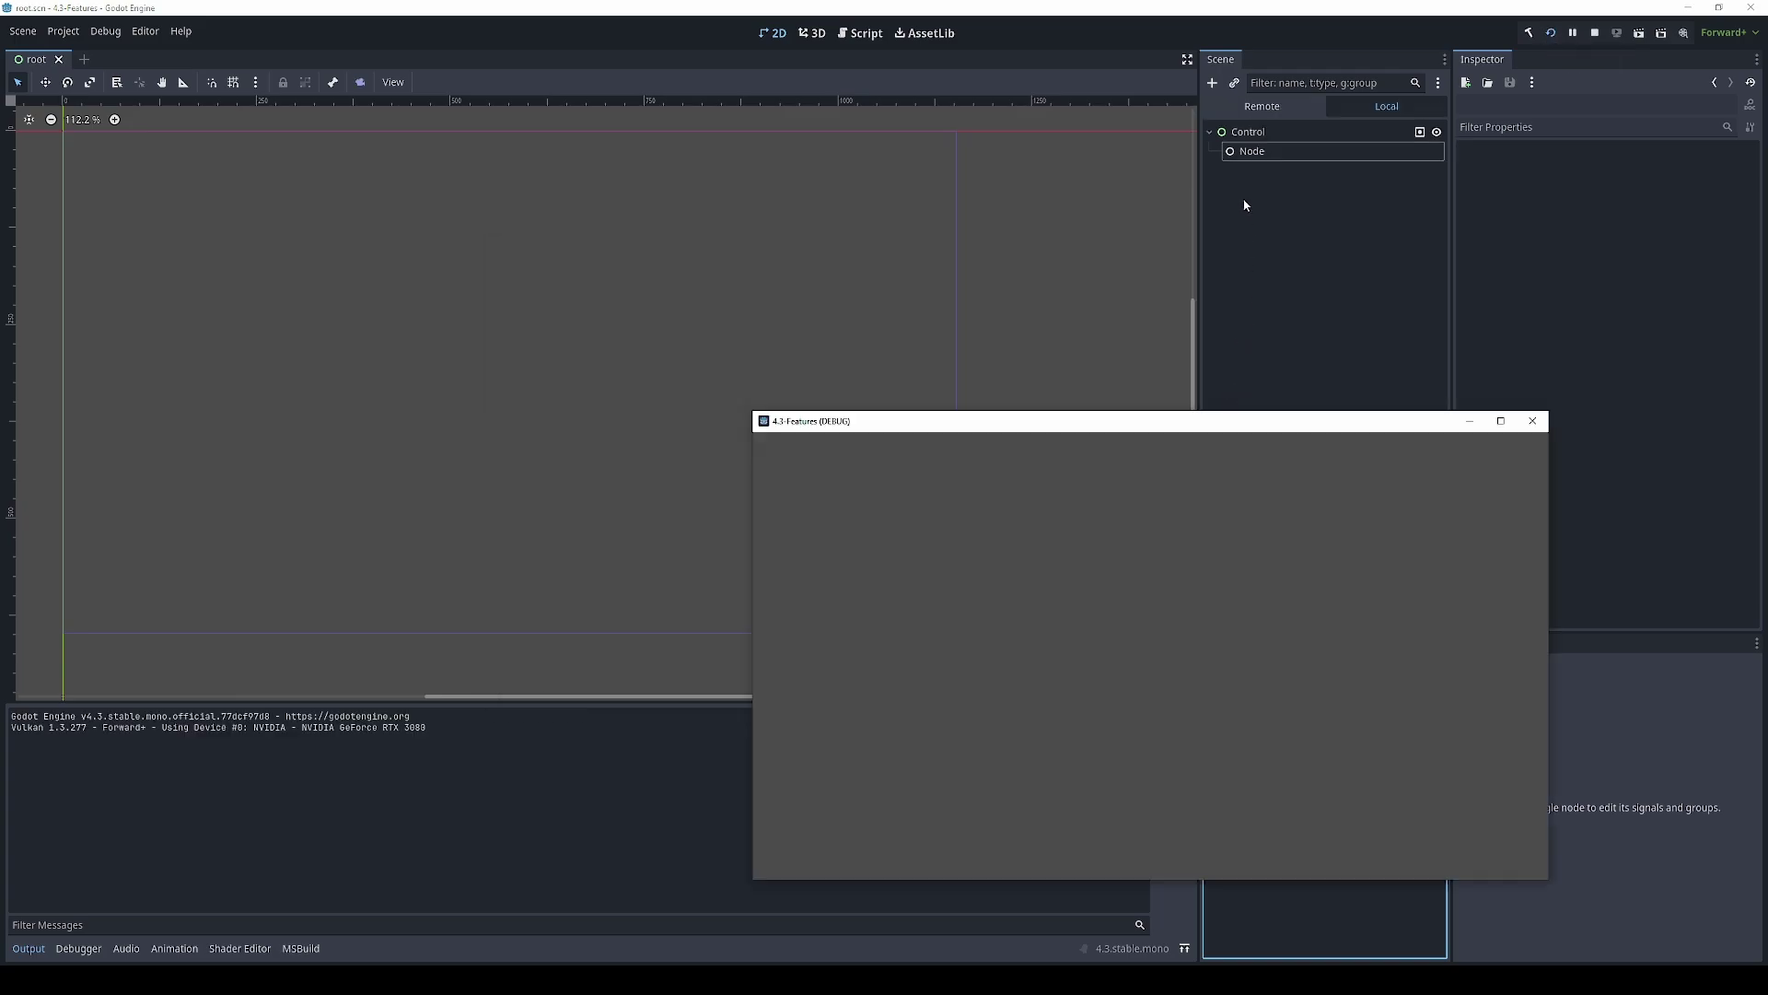
# Compare the Local and Remote scene trees while the project is running
pyautogui.click(1381, 109)
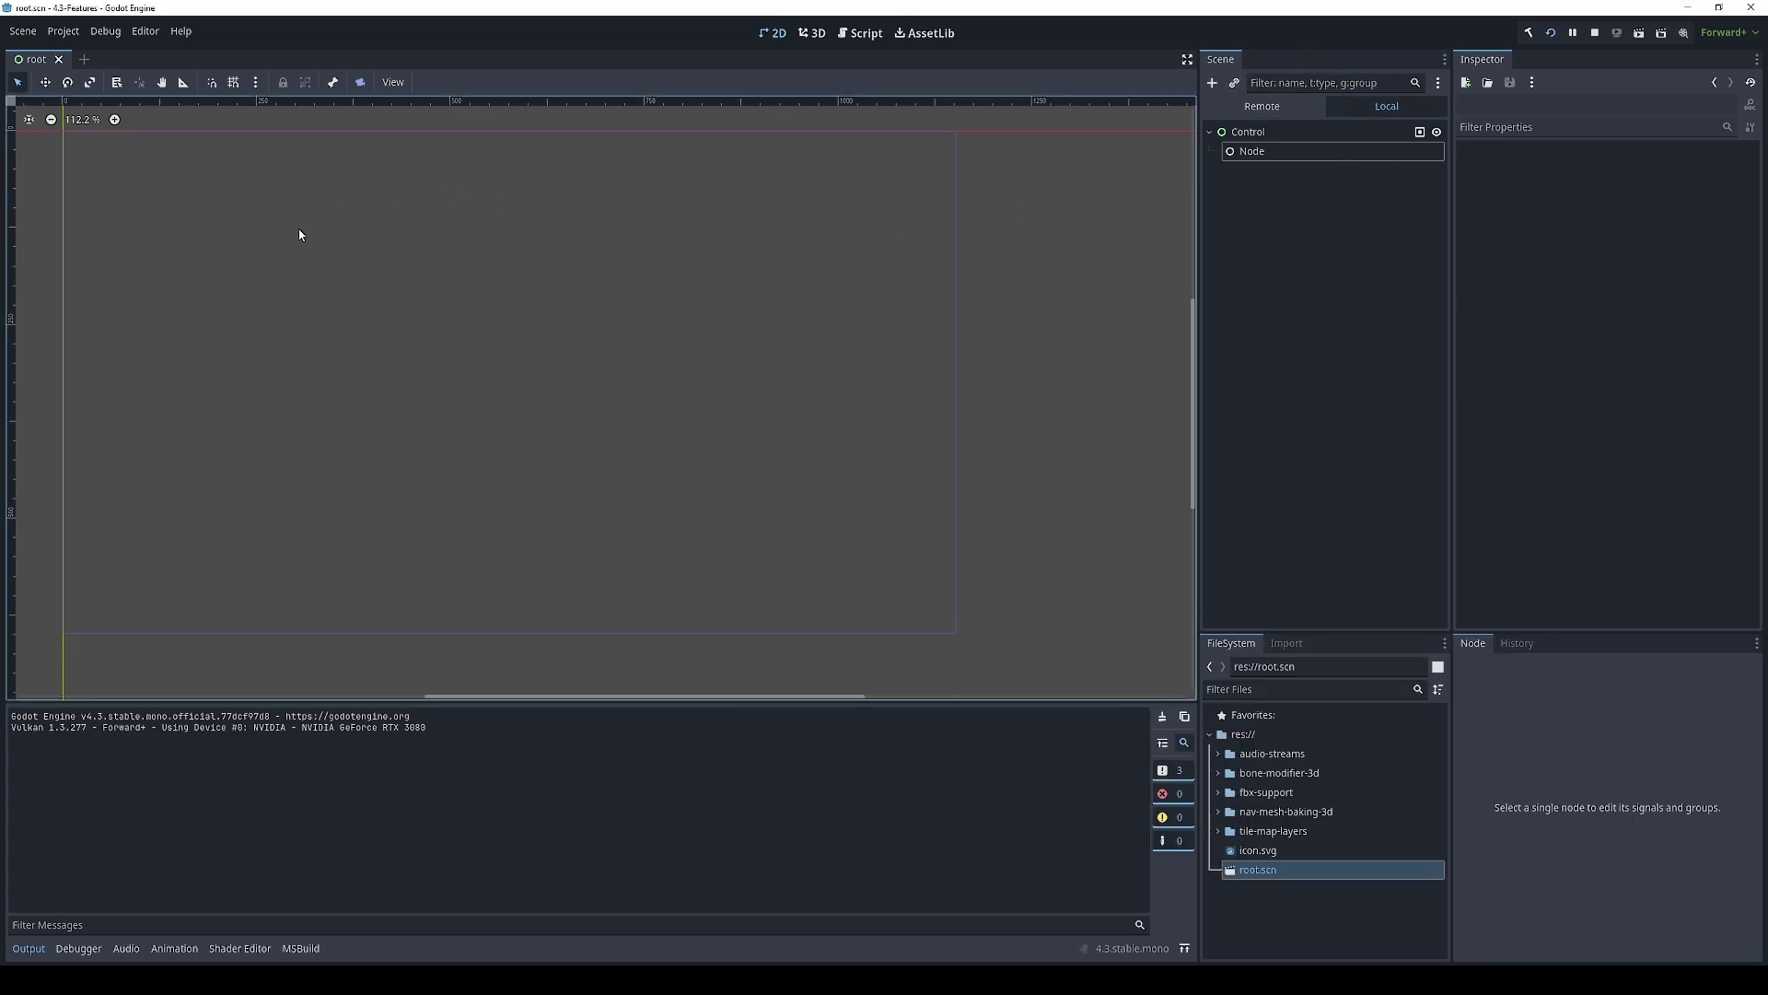
pyautogui.click(1240, 105)
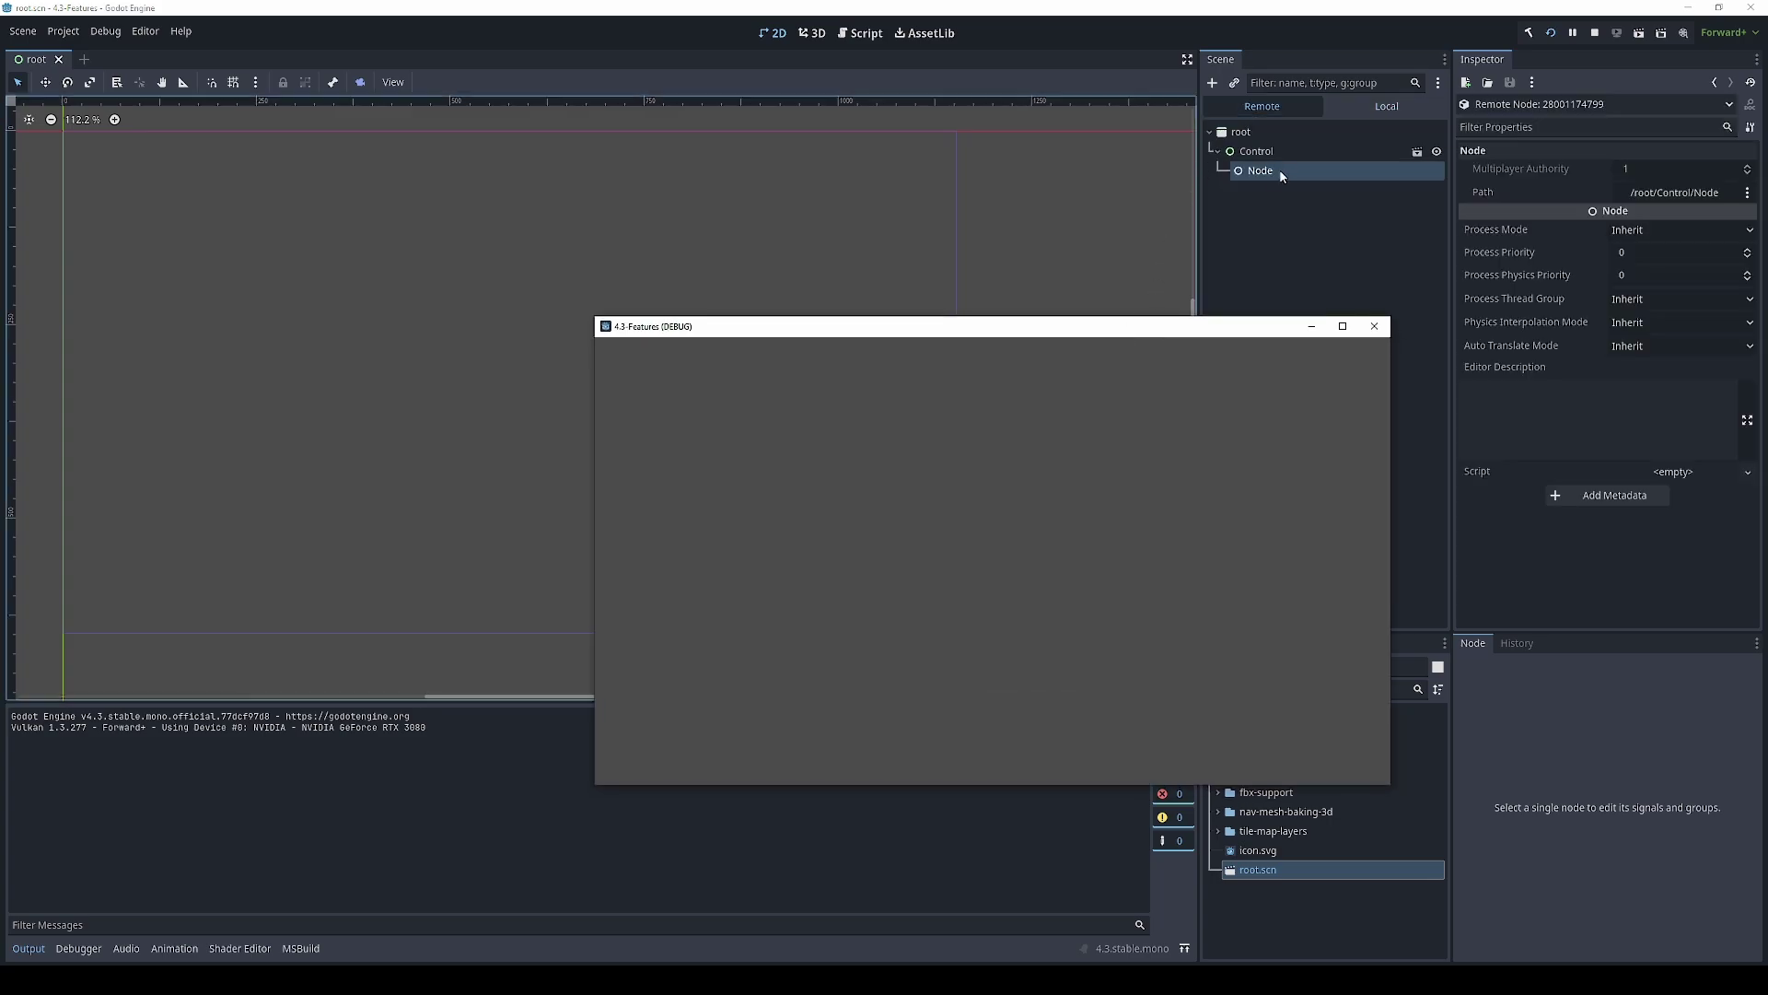
# Set the remote root window's size to 500 by 200 px and switch to the running game window
pyautogui.click(1241, 135)
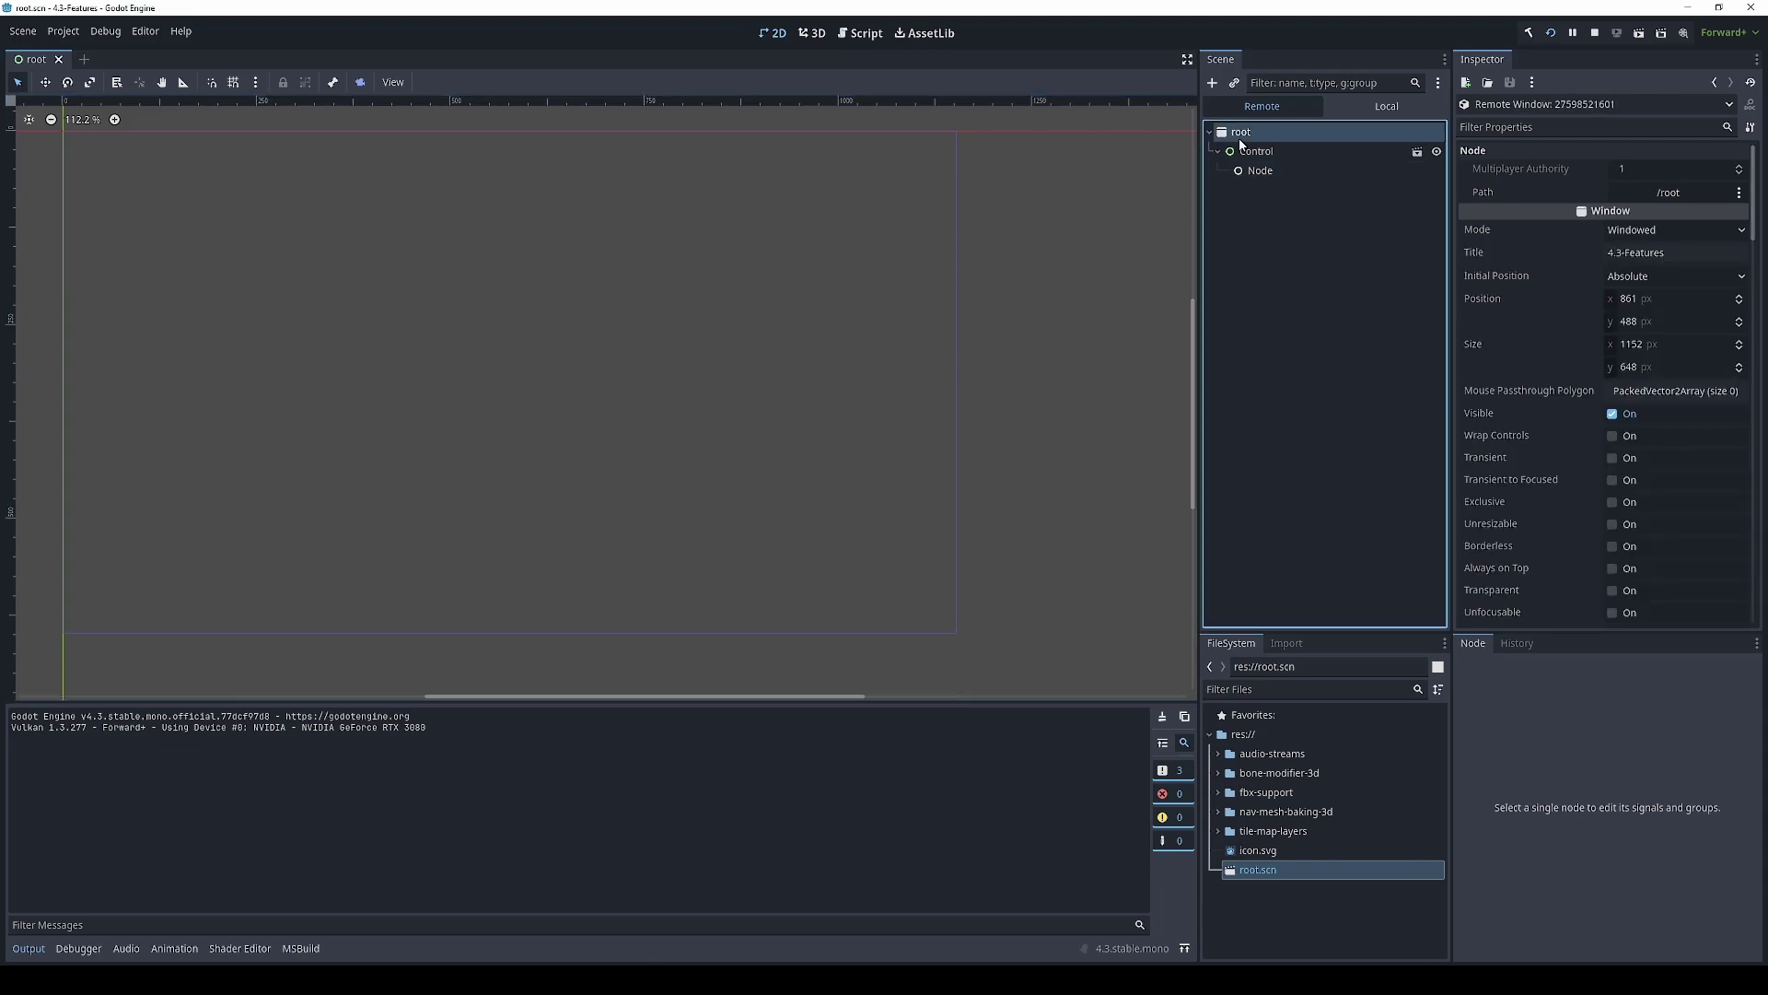
pyautogui.click(1651, 345)
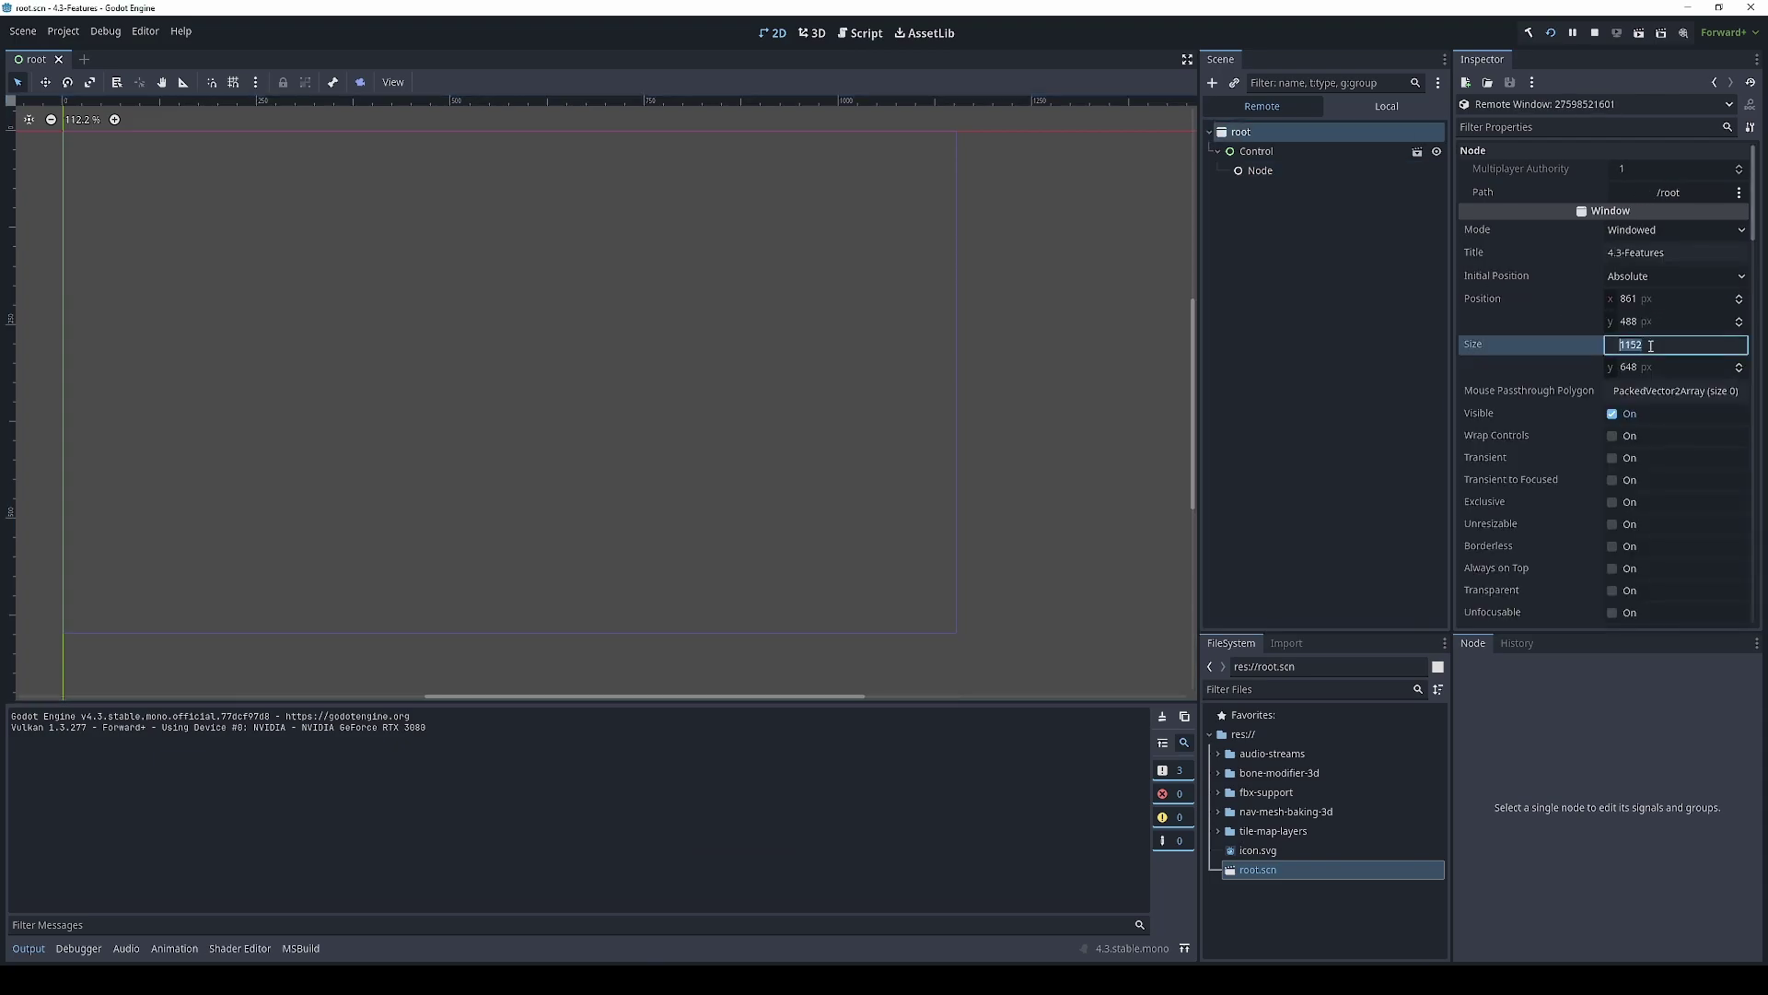
pyautogui.write('500')
pyautogui.press('Tab')
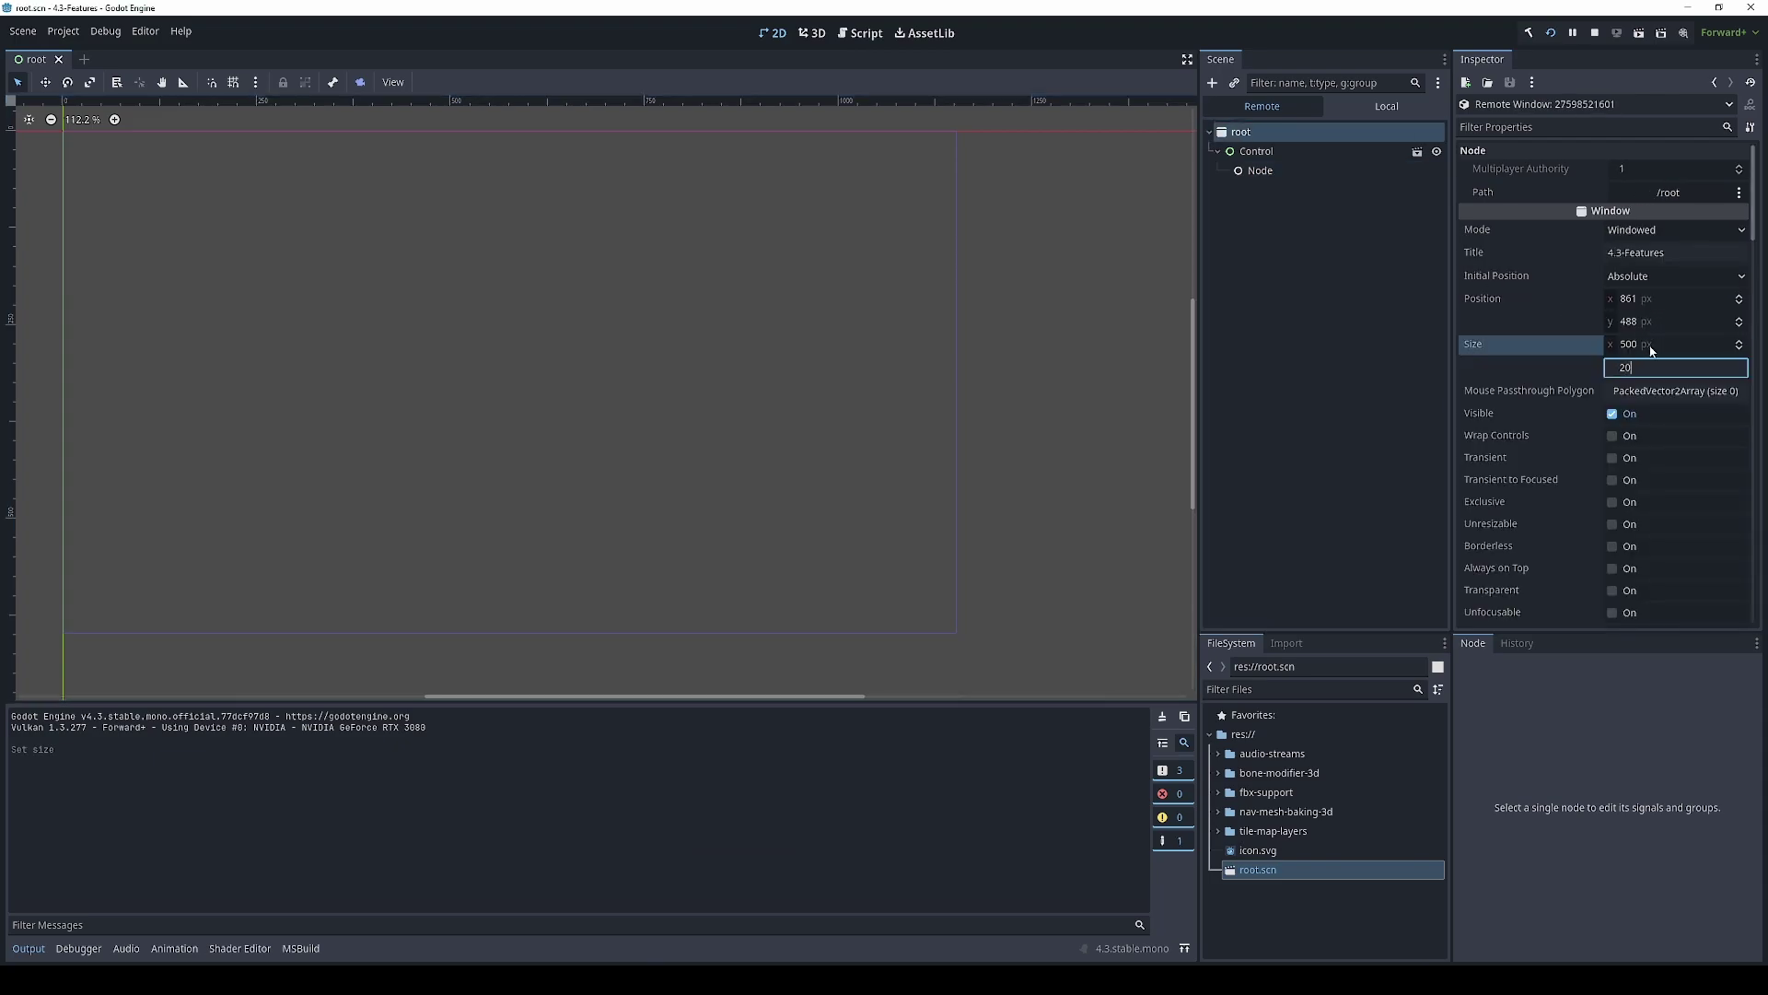
pyautogui.write('200')
pyautogui.press('Return')
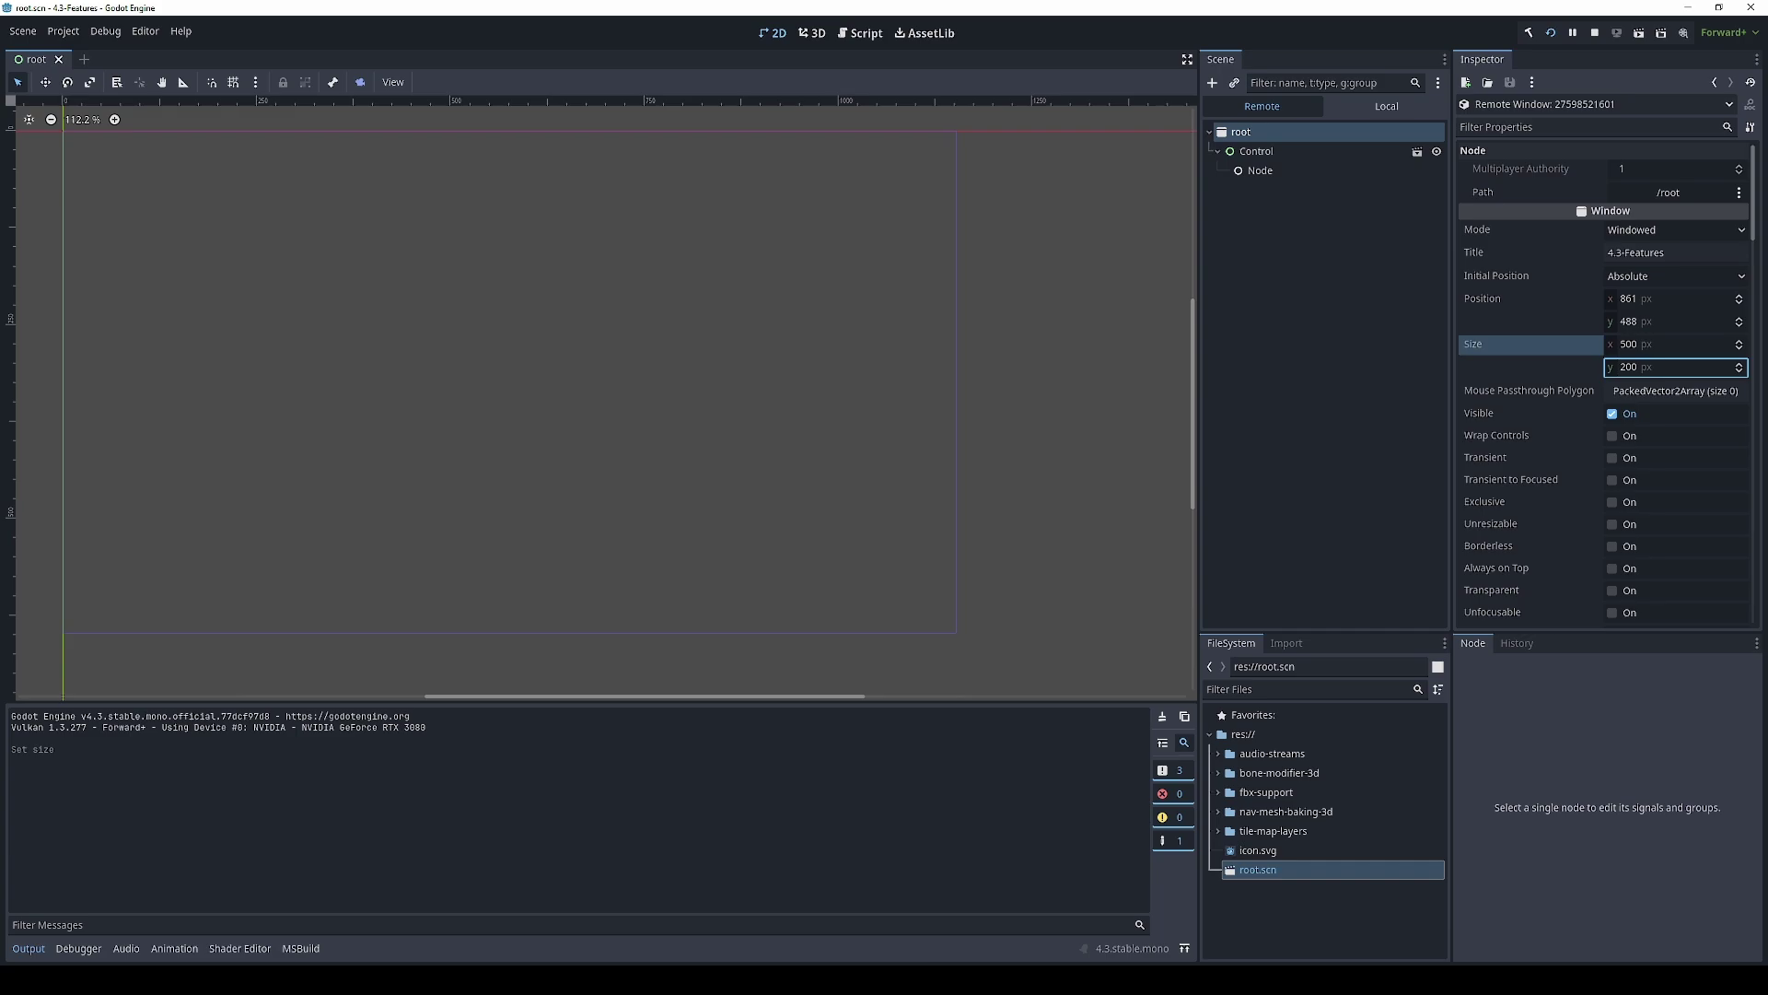
pyautogui.hotkey('alt', 'Tab')
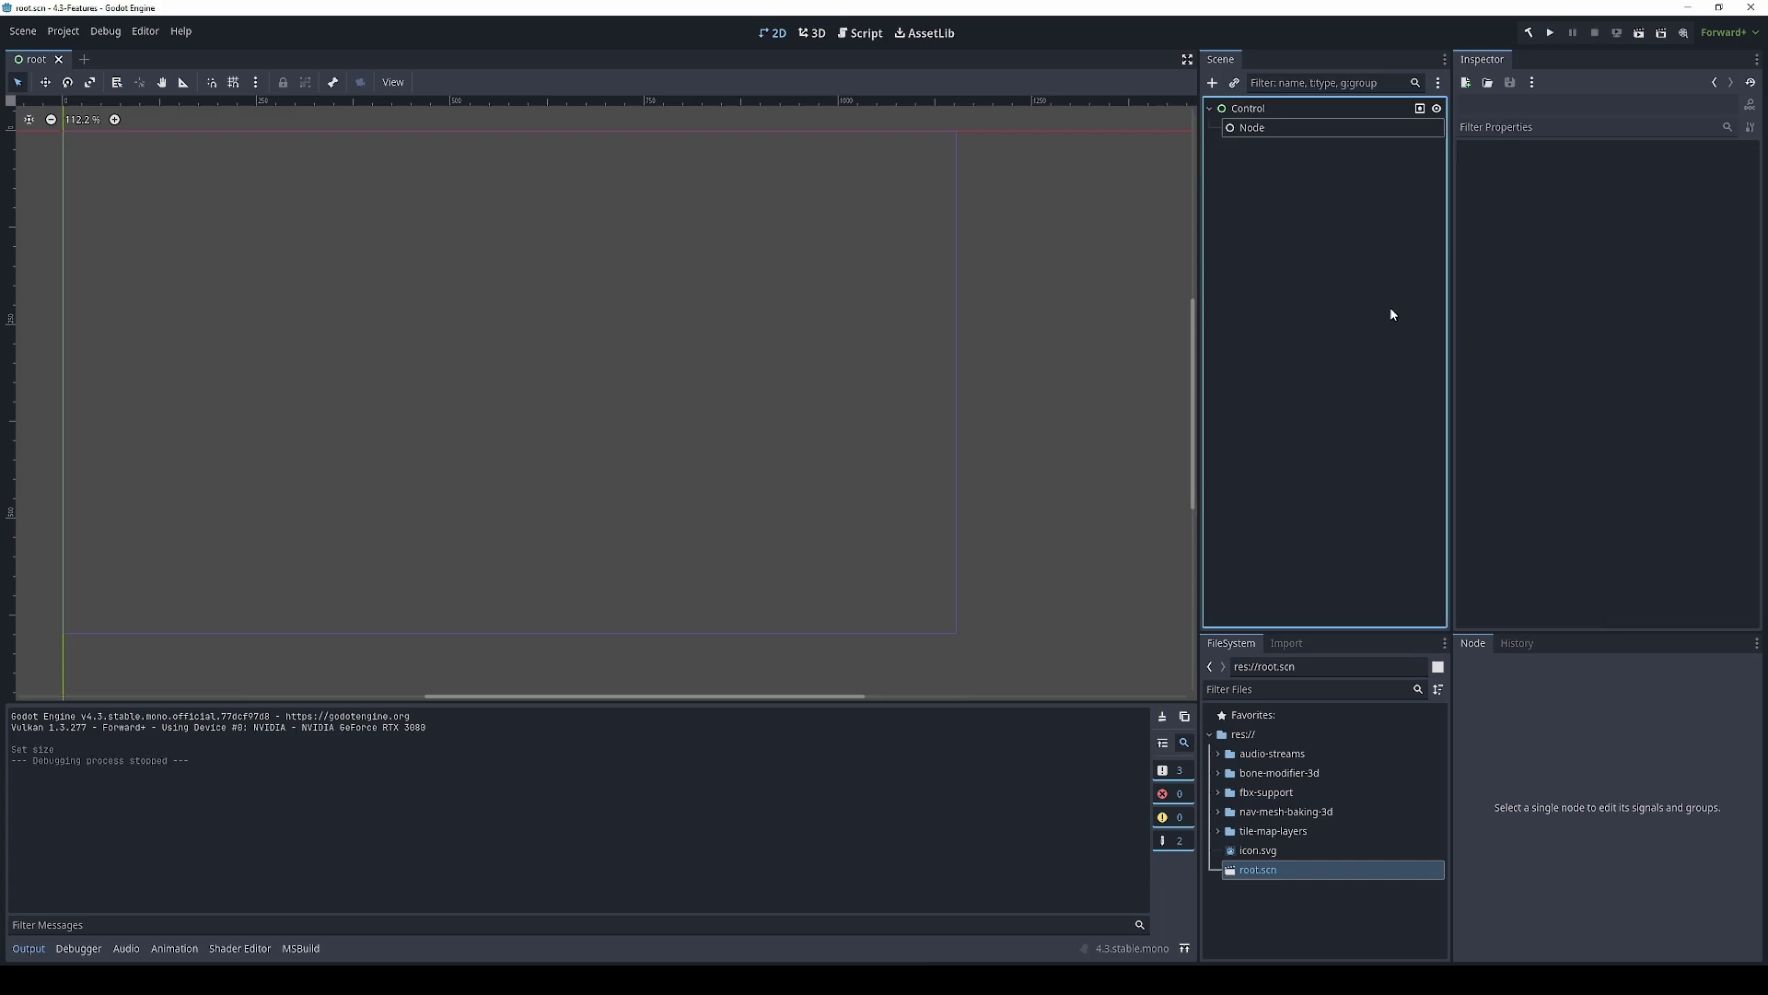